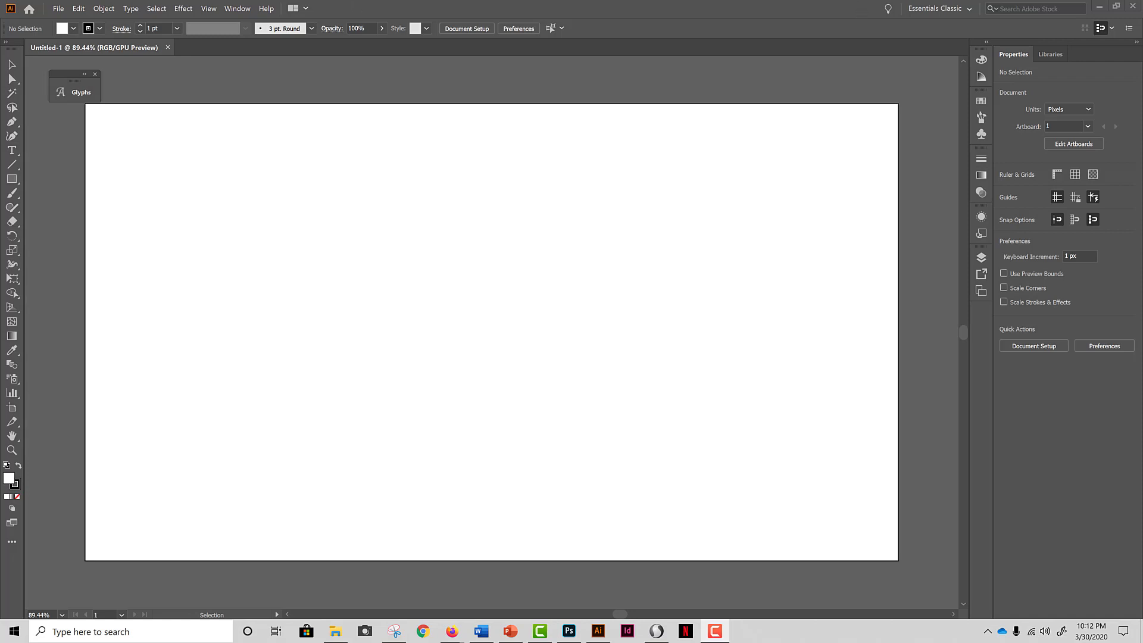
- Draw a rectangle about 394 by 232 px in the artboard's upper left area and fill it with red
{"action": "left_click", "coordinate": [12, 179]}
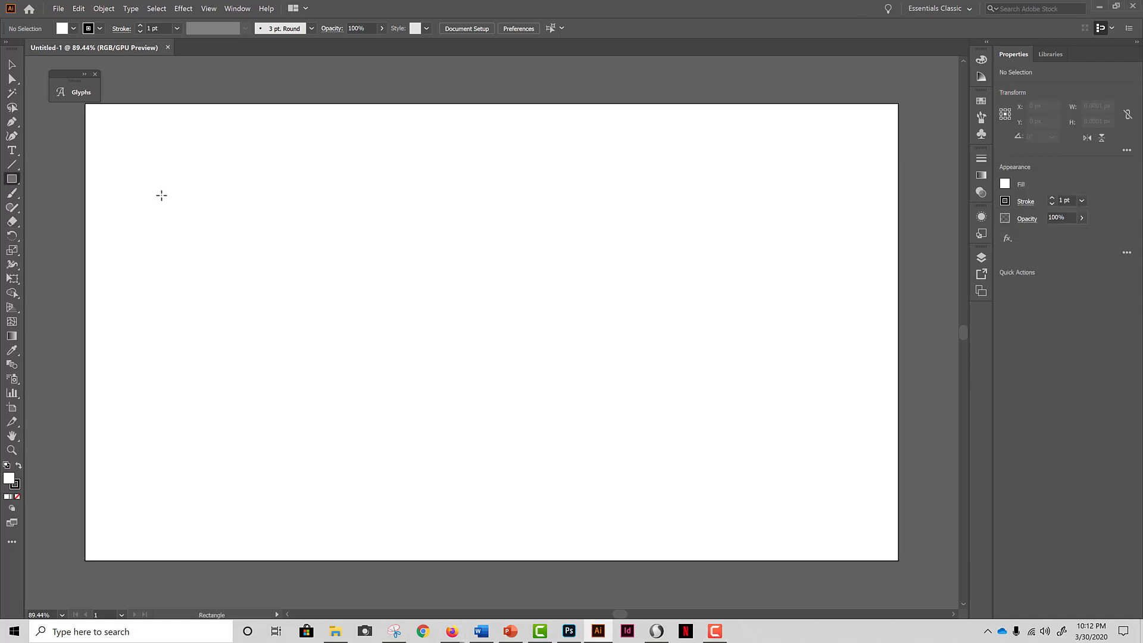
{"action": "left_click_drag", "start_coordinate": [150, 173], "coordinate": [385, 311]}
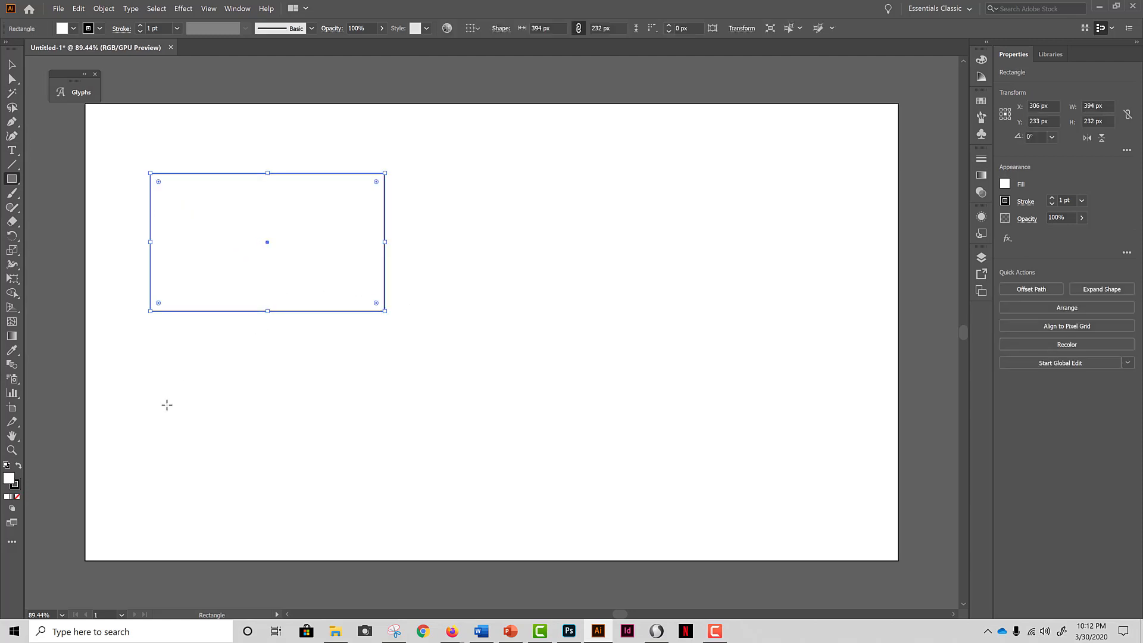
{"action": "left_click", "coordinate": [981, 101]}
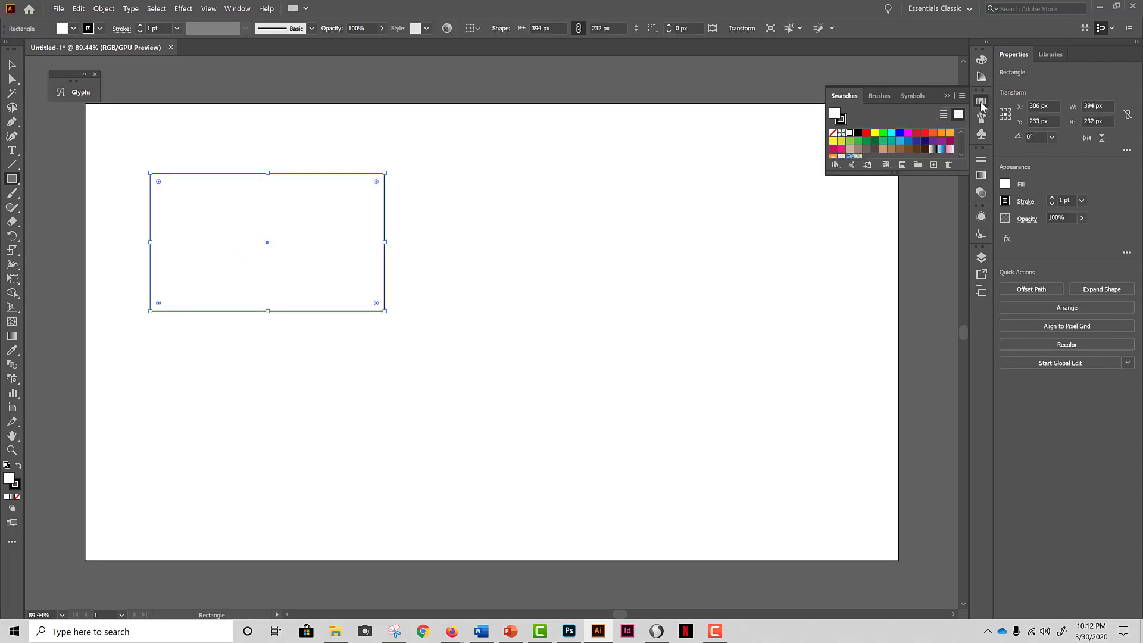
{"action": "left_click", "coordinate": [858, 132]}
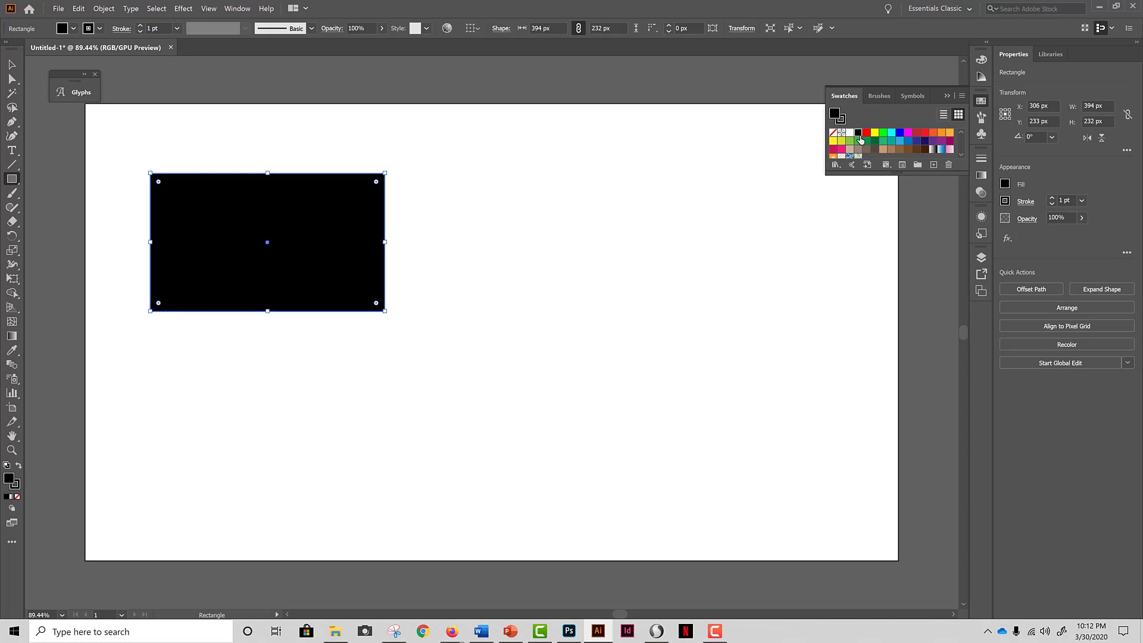
{"action": "left_click", "coordinate": [866, 132]}
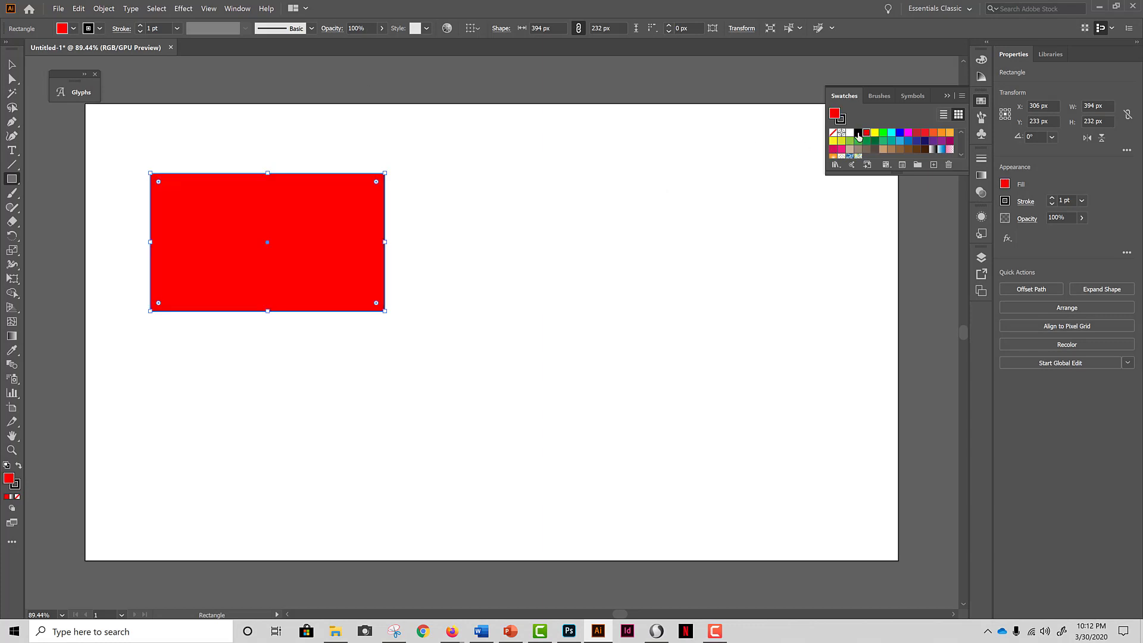
- Add the point text EFFECT to the right of the red rectangle
{"action": "left_click", "coordinate": [12, 151]}
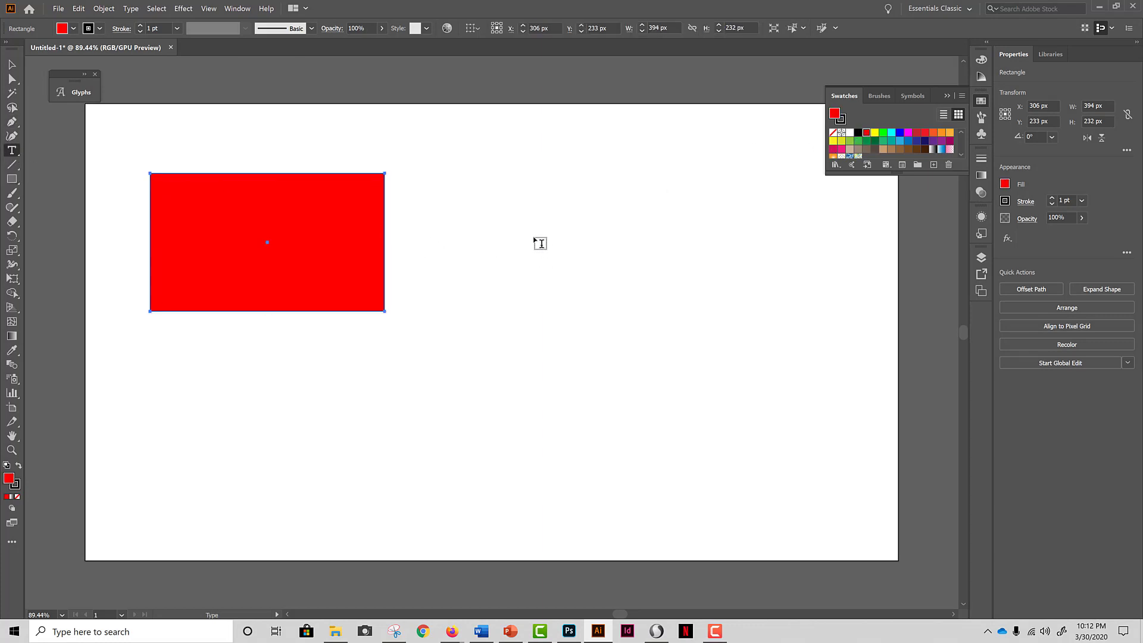
{"action": "left_click", "coordinate": [495, 209]}
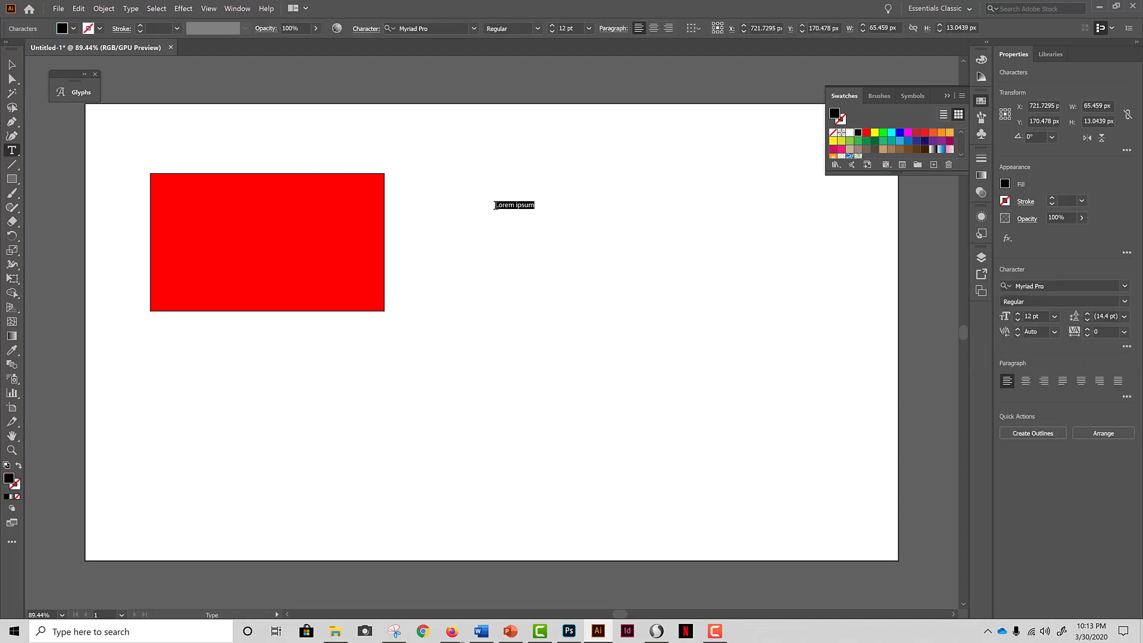
{"action": "key", "text": "BackSpace"}
{"action": "type", "text": "HELL"}
{"action": "key", "text": "BackSpace"}
{"action": "key", "text": "BackSpace"}
{"action": "key", "text": "BackSpace"}
{"action": "key", "text": "BackSpace"}
{"action": "type", "text": "H"}
- Enlarge the EFFECT text to 162 pt
{"action": "key", "text": "ctrl+a"}
{"action": "key", "text": "ctrl+shift+period"}
{"action": "key", "text": "ctrl+shift+period"}
{"action": "key", "text": "ctrl+shift+period"}
{"action": "key", "text": "ctrl+shift+period"}
{"action": "key", "text": "ctrl+shift+period"}
{"action": "key", "text": "ctrl+shift+period"}
{"action": "key", "text": "ctrl+shift+period"}
{"action": "key", "text": "ctrl+shift+period"}
{"action": "key", "text": "ctrl+shift+period"}
{"action": "key", "text": "ctrl+shift+period"}
{"action": "key", "text": "ctrl+shift+period"}
{"action": "key", "text": "ctrl+shift+period"}
{"action": "key", "text": "ctrl+shift+period"}
{"action": "key", "text": "ctrl+shift+period"}
{"action": "key", "text": "ctrl+shift+period"}
{"action": "key", "text": "ctrl+shift+period"}
{"action": "key", "text": "ctrl+shift+period"}
{"action": "key", "text": "ctrl+shift+period"}
{"action": "key", "text": "ctrl+shift+period"}
{"action": "key", "text": "ctrl+shift+period"}
{"action": "key", "text": "ctrl+shift+period"}
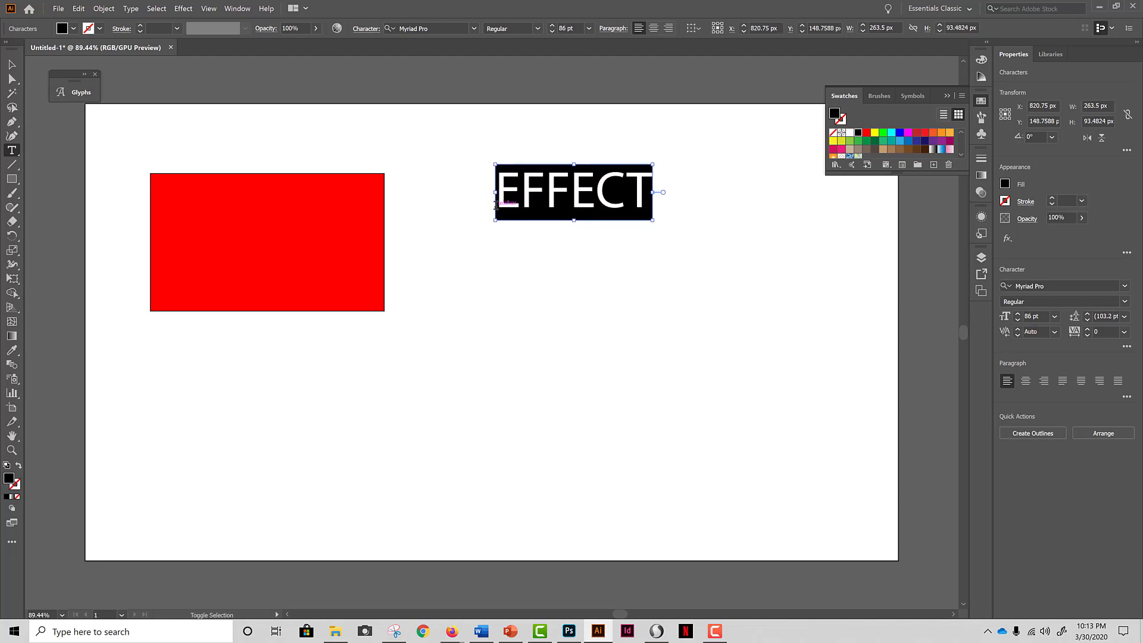
{"action": "key", "text": "ctrl+shift+period"}
{"action": "key", "text": "ctrl+shift+period"}
{"action": "key", "text": "ctrl+shift+period"}
{"action": "key", "text": "ctrl+shift+period"}
{"action": "key", "text": "ctrl+shift+period"}
{"action": "key", "text": "ctrl+shift+period"}
{"action": "key", "text": "ctrl+shift+period"}
{"action": "key", "text": "ctrl+shift+period"}
{"action": "key", "text": "ctrl+shift+period"}
{"action": "key", "text": "ctrl+shift+period"}
{"action": "key", "text": "ctrl+shift+period"}
{"action": "key", "text": "ctrl+shift+period"}
{"action": "key", "text": "ctrl+shift+period"}
{"action": "key", "text": "ctrl+shift+period"}
{"action": "key", "text": "ctrl+shift+period"}
{"action": "key", "text": "ctrl+shift+period"}
{"action": "key", "text": "ctrl+shift+period"}
{"action": "key", "text": "ctrl+shift+period"}
{"action": "key", "text": "ctrl+shift+period"}
{"action": "key", "text": "ctrl+shift+period"}
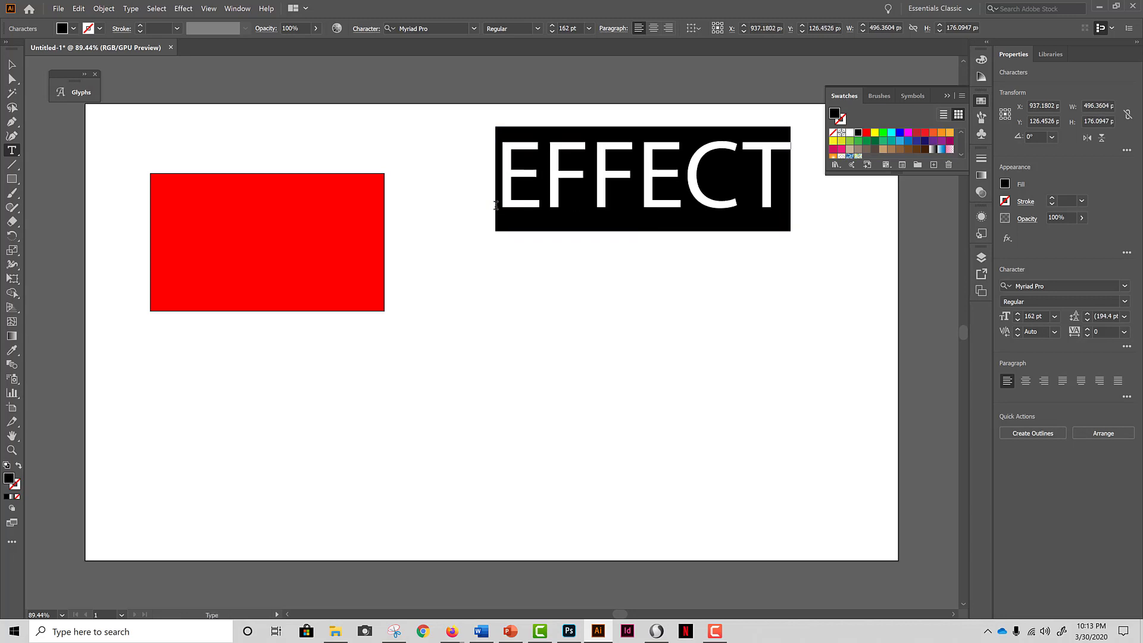
- Move the EFFECT text closer to the red rectangle and set its font to Impact
{"action": "left_click", "coordinate": [12, 64]}
{"action": "left_click_drag", "start_coordinate": [566, 181], "coordinate": [481, 241]}
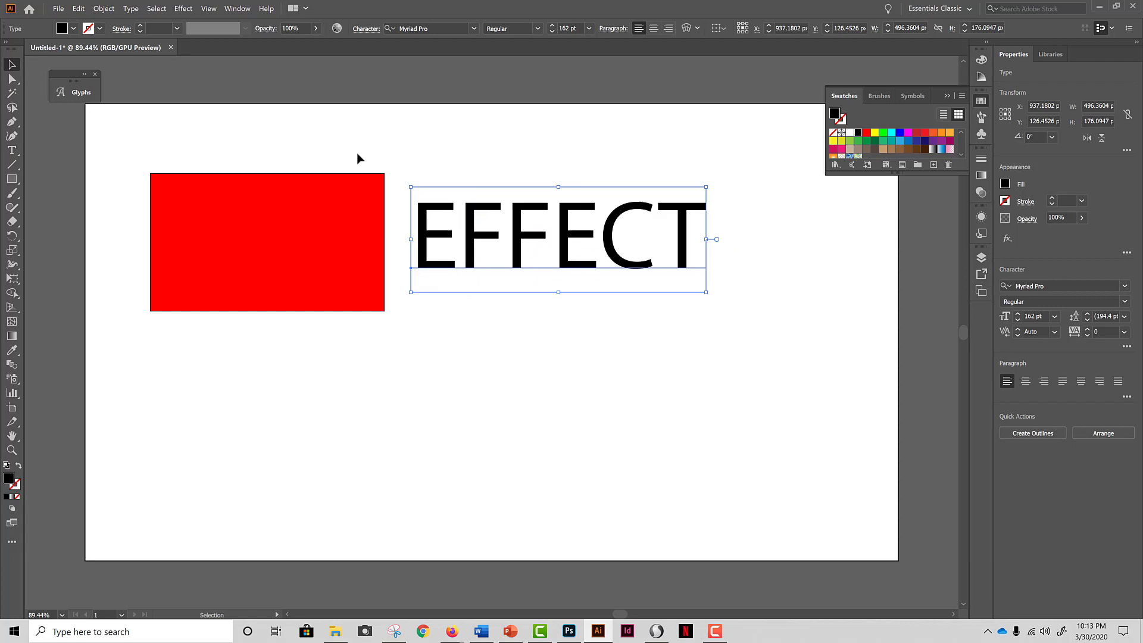
{"action": "left_click", "coordinate": [450, 29]}
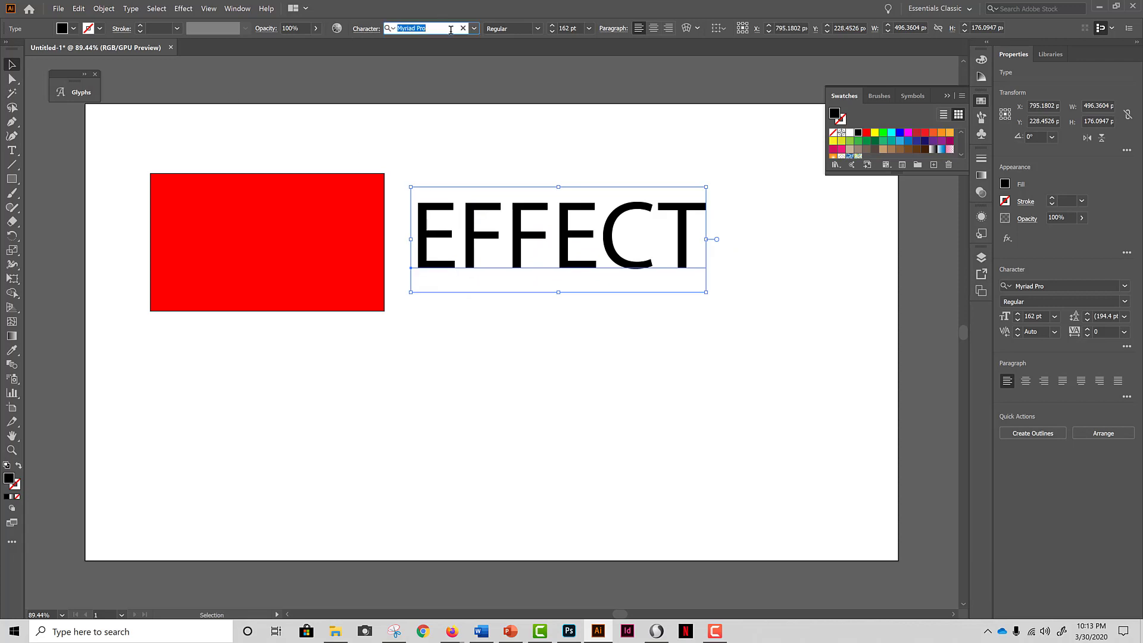
{"action": "type", "text": "IMP"}
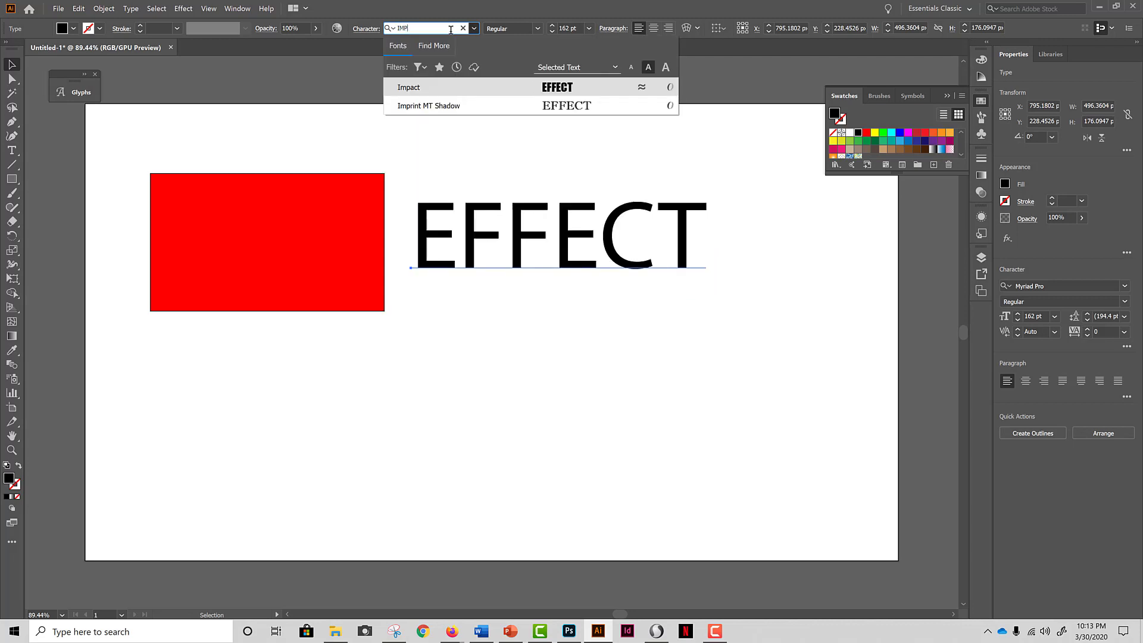
{"action": "key", "text": "Return"}
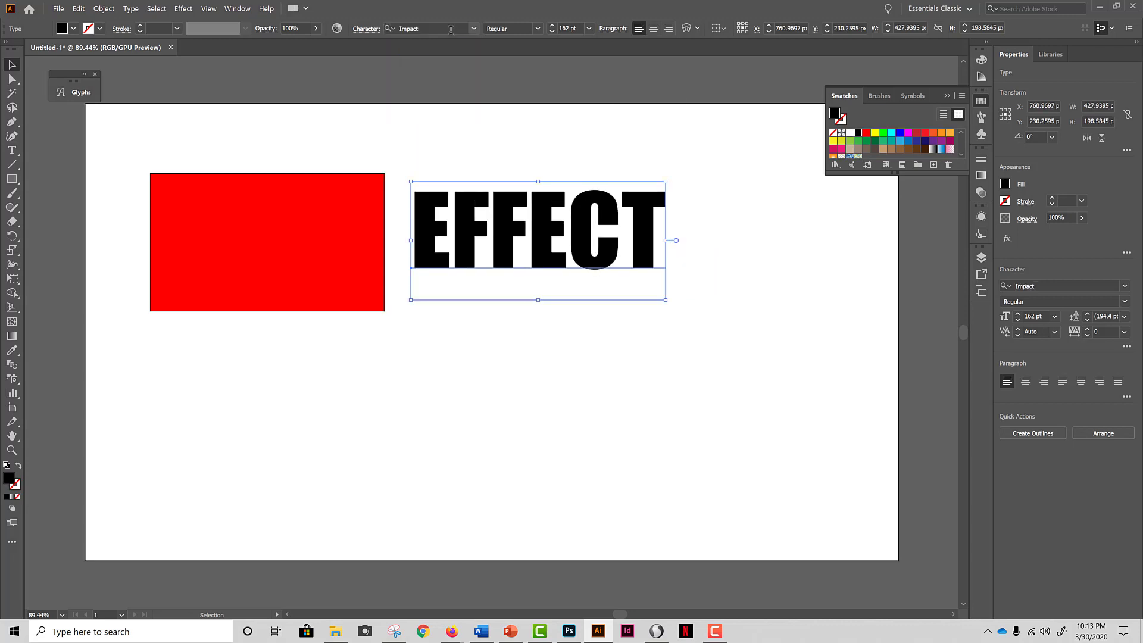
- Fill the EFFECT text with blue and deselect it
{"action": "left_click", "coordinate": [476, 319]}
{"action": "left_click", "coordinate": [485, 237]}
{"action": "left_click", "coordinate": [898, 134]}
{"action": "left_click", "coordinate": [737, 365]}
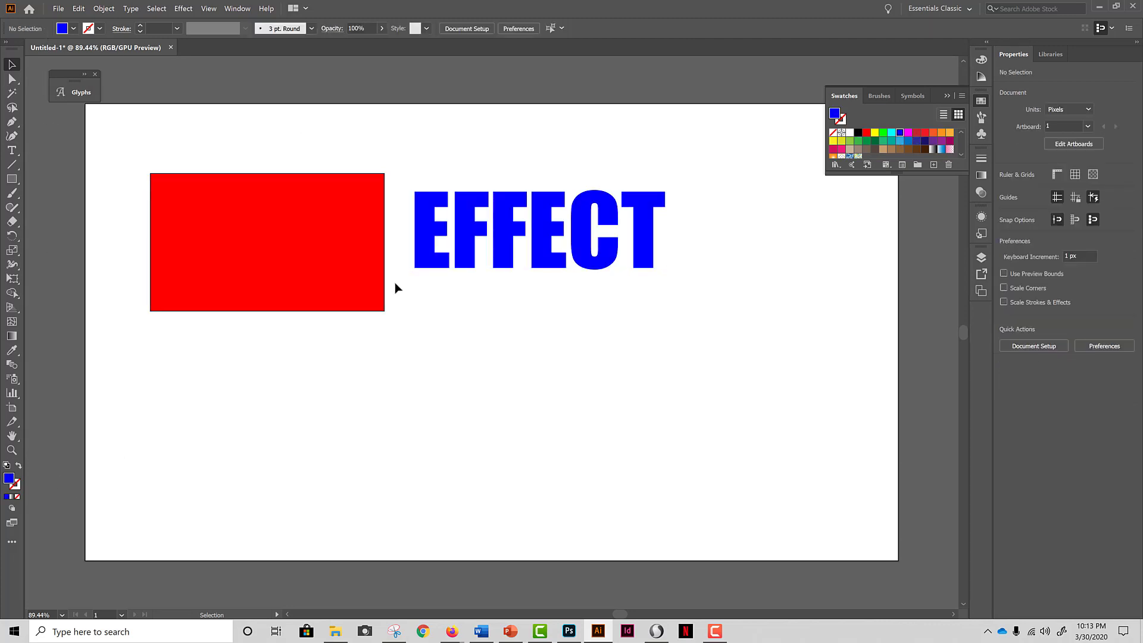
- Select the red rectangle and examine the Illustrator and Photoshop effect categories available for it
{"action": "left_click", "coordinate": [201, 219]}
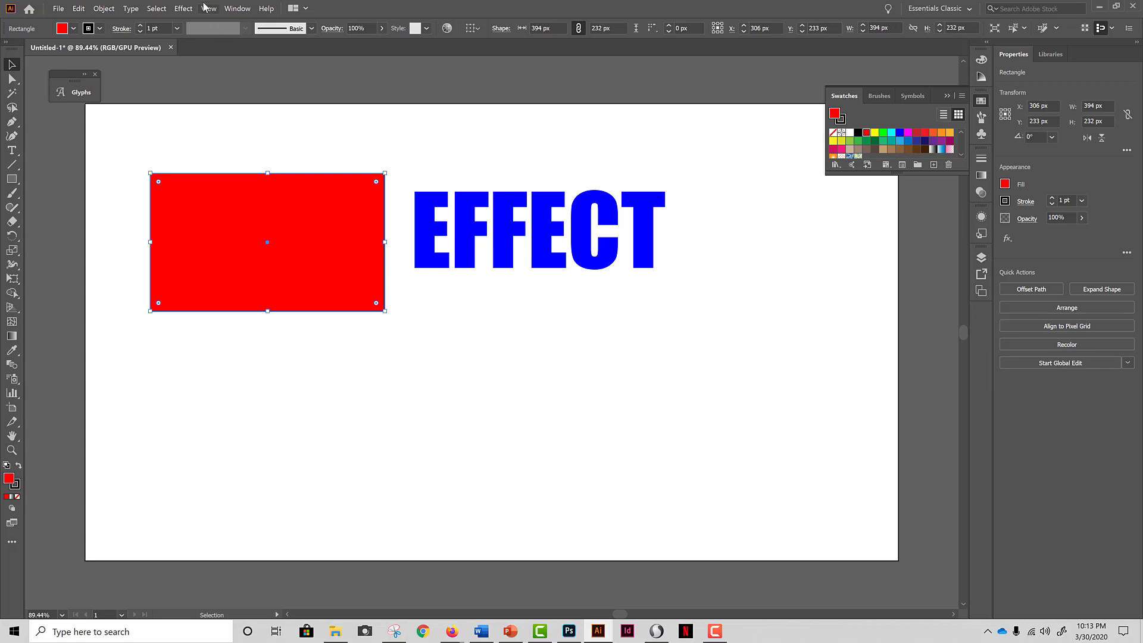
{"action": "left_click", "coordinate": [186, 9]}
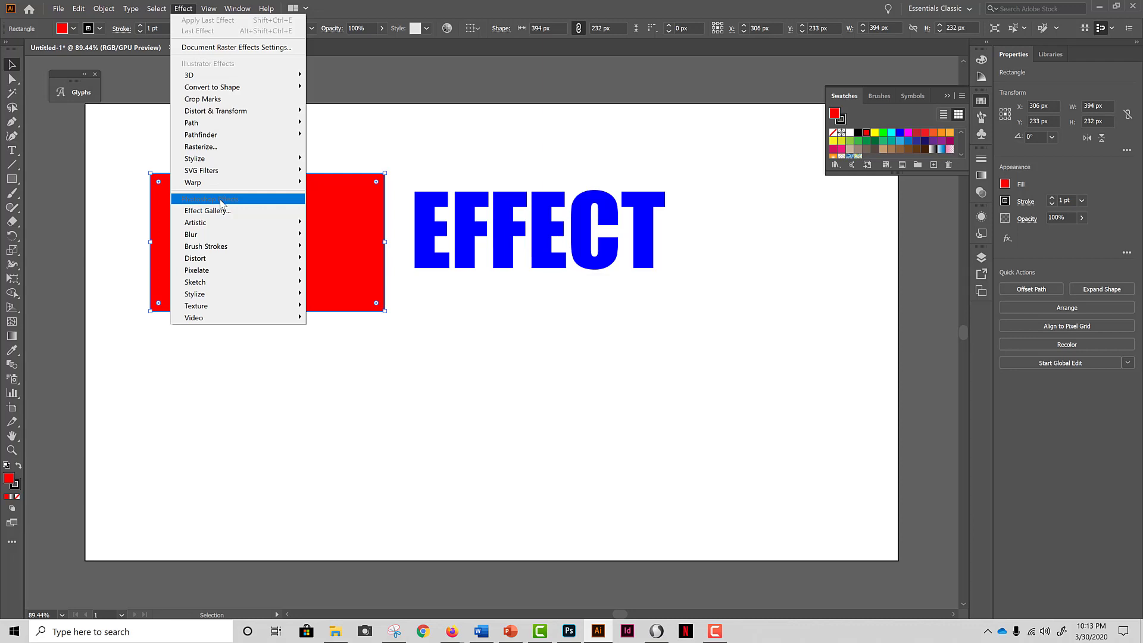
{"action": "left_click", "coordinate": [59, 9]}
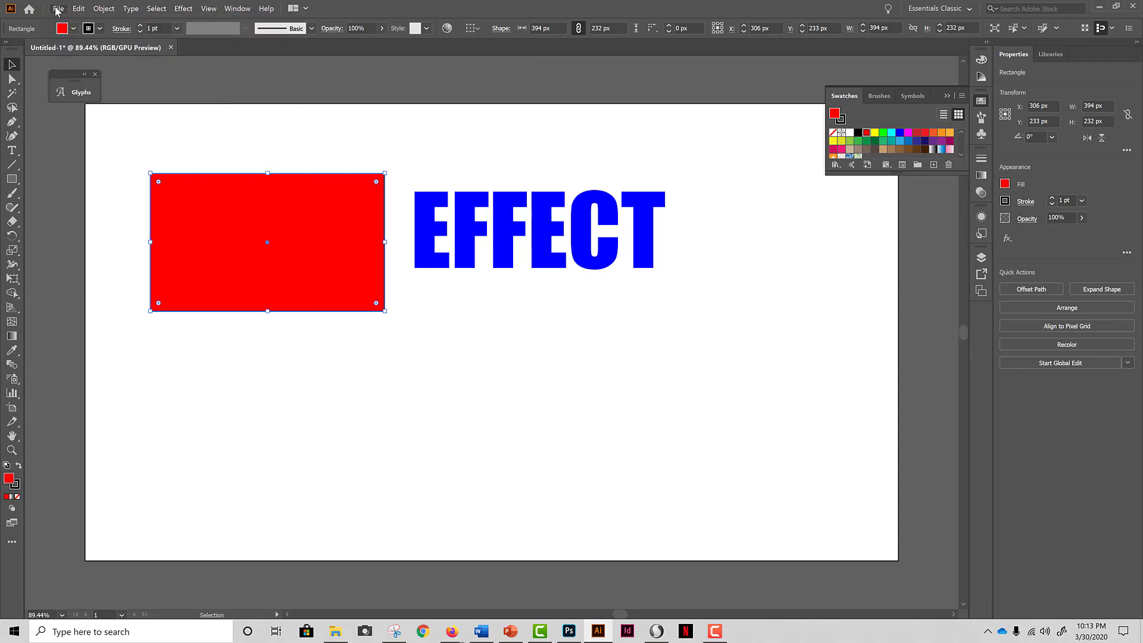
- Examine the raster effects resolution options for a new document, and close the settings without creating one
{"action": "left_click", "coordinate": [58, 9]}
{"action": "left_click", "coordinate": [72, 22]}
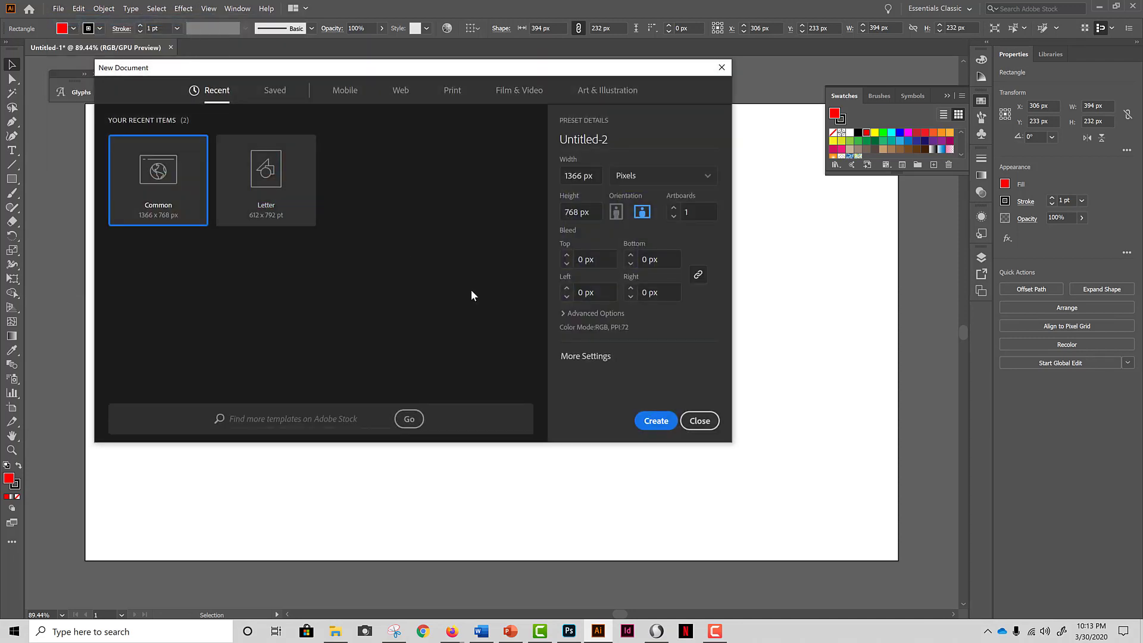
{"action": "left_click", "coordinate": [584, 357]}
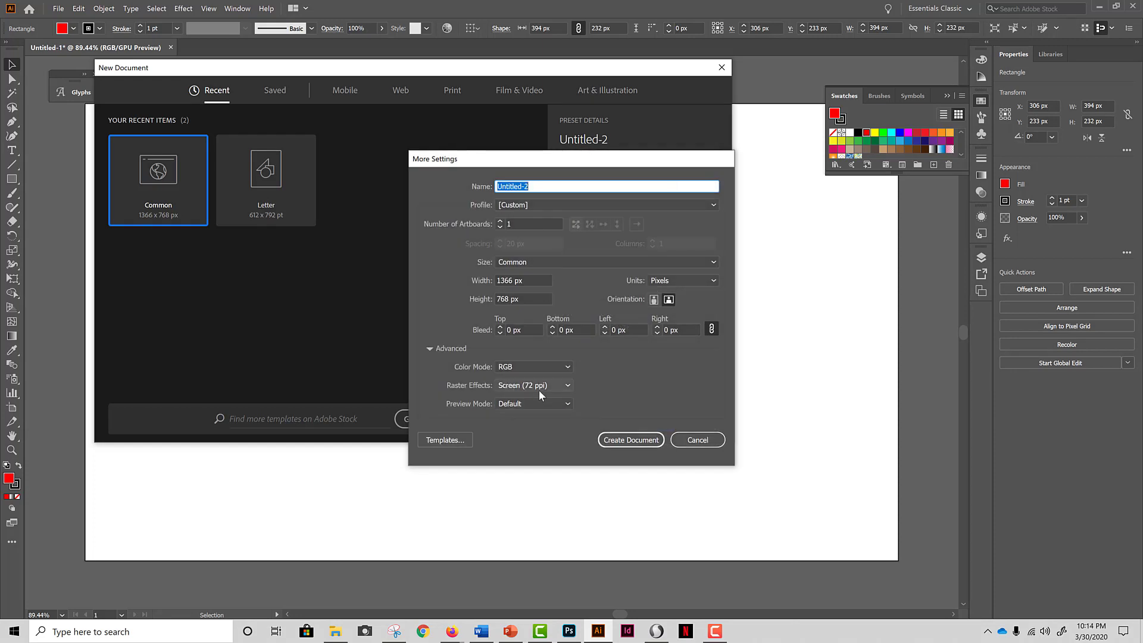
{"action": "left_click", "coordinate": [566, 387]}
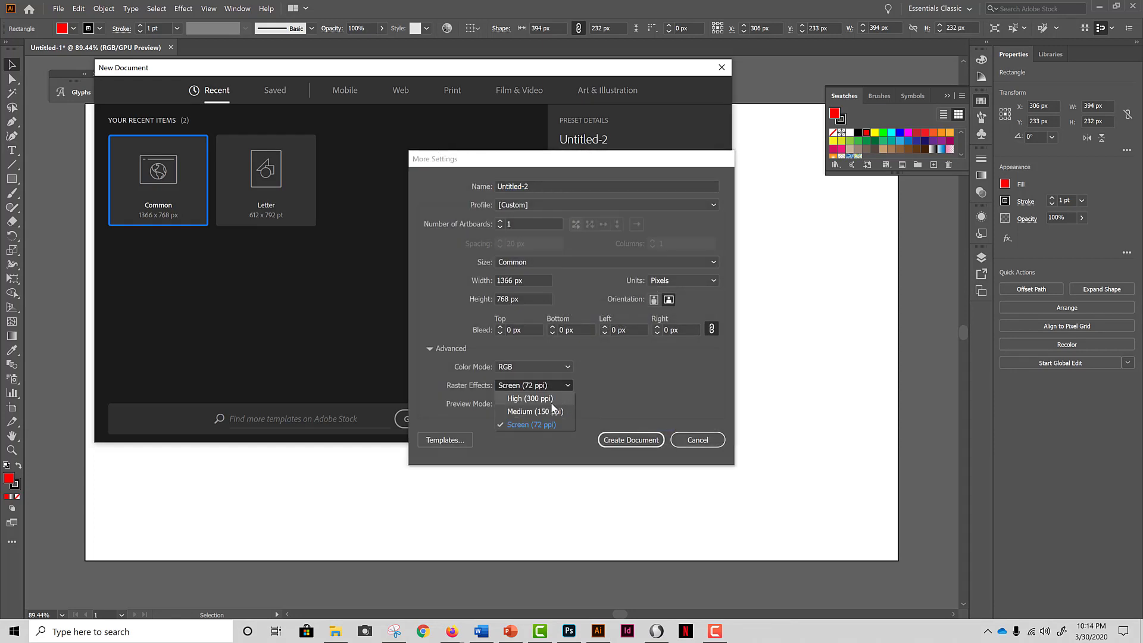
{"action": "left_click", "coordinate": [658, 388]}
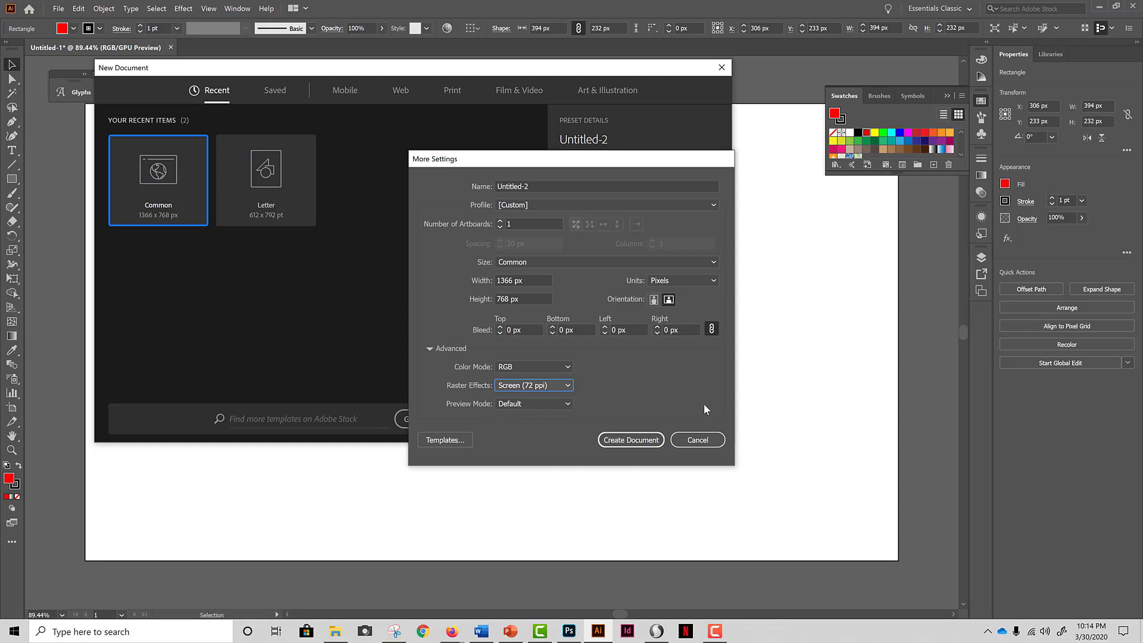
{"action": "left_click", "coordinate": [711, 439]}
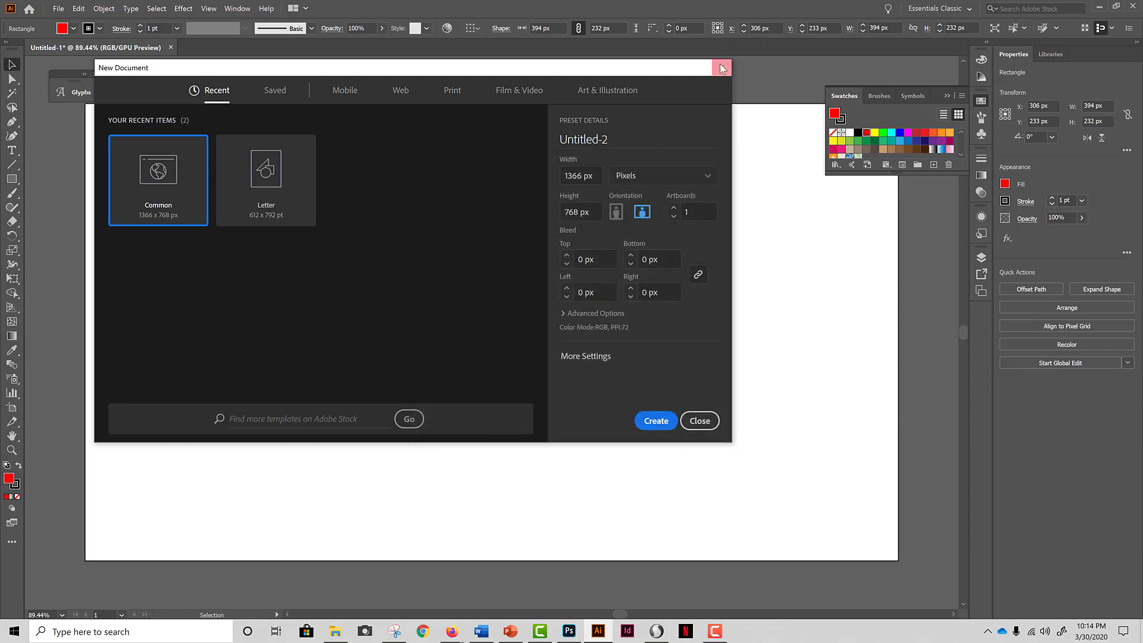
{"action": "left_click", "coordinate": [721, 68]}
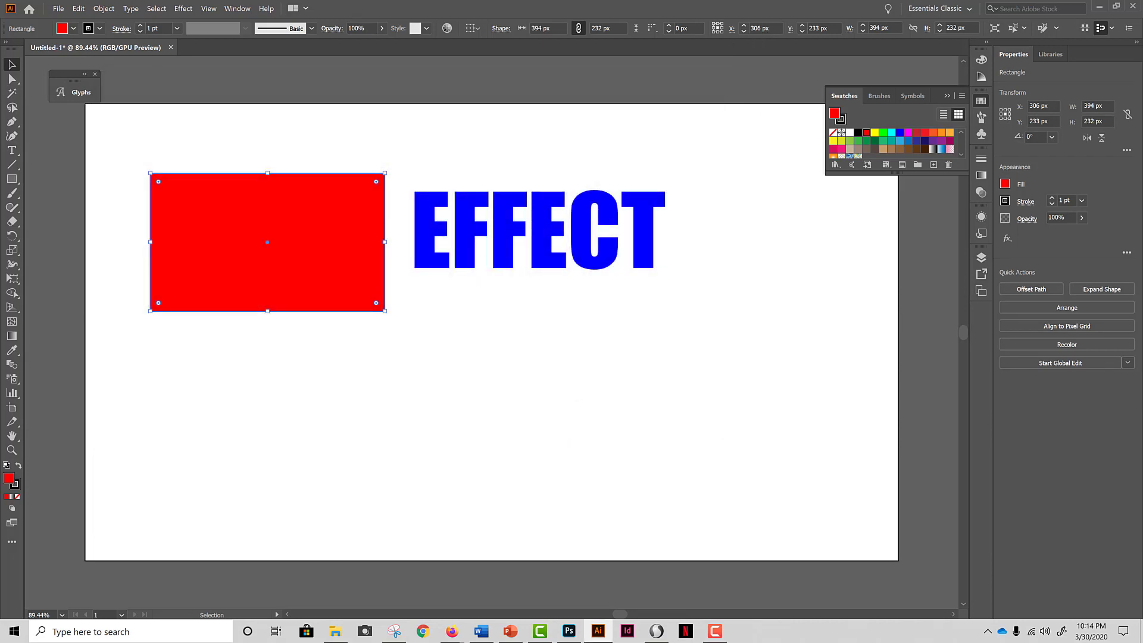
- Preview the Convert to Shape effect with the Ellipse option on the red rectangle and cancel it
{"action": "left_click", "coordinate": [183, 8]}
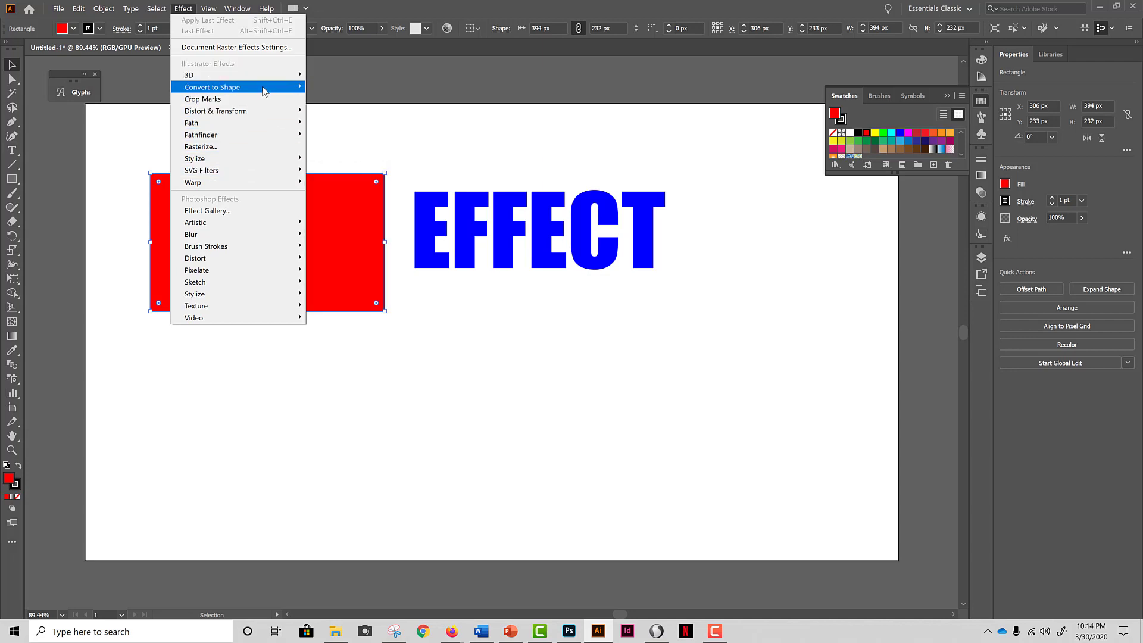
{"action": "mouse_move", "coordinate": [275, 78]}
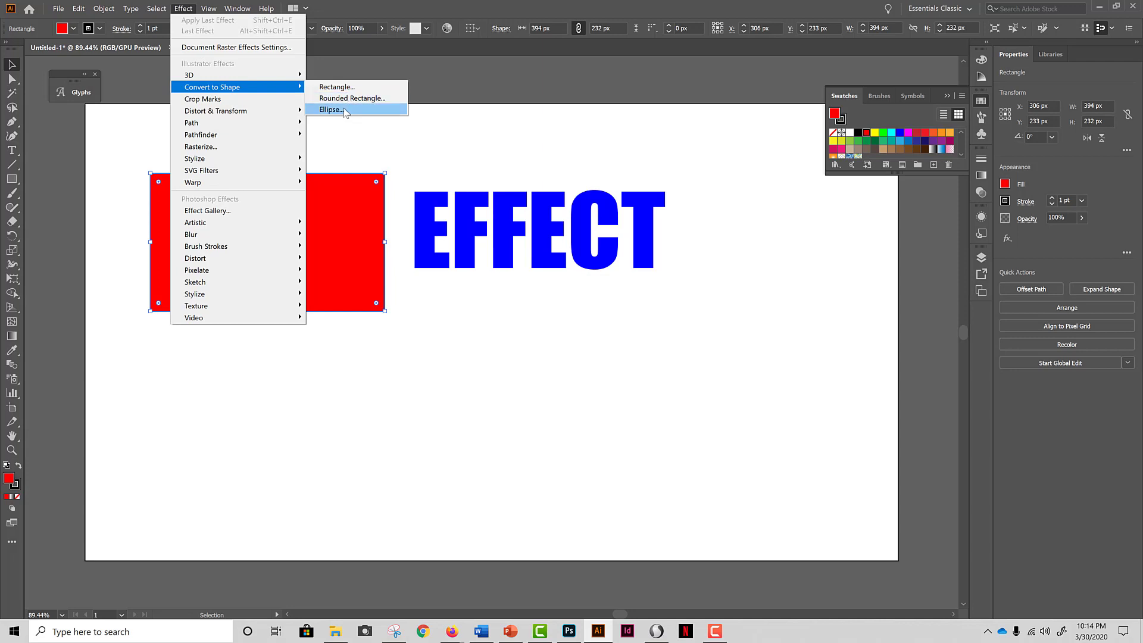
{"action": "left_click", "coordinate": [344, 111]}
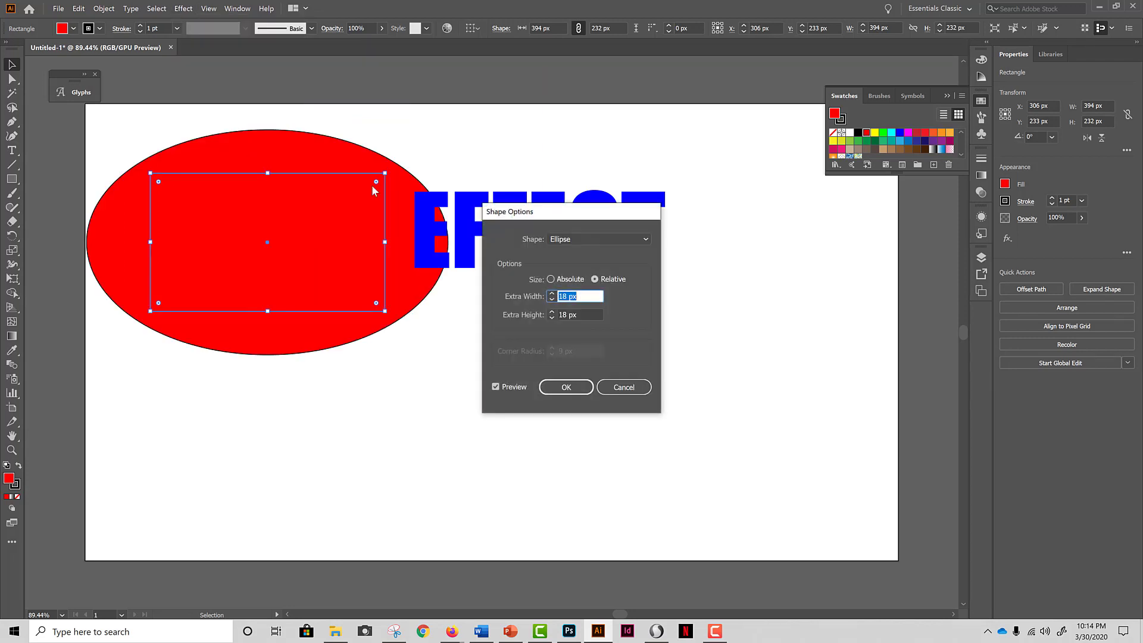
{"action": "left_click", "coordinate": [619, 390]}
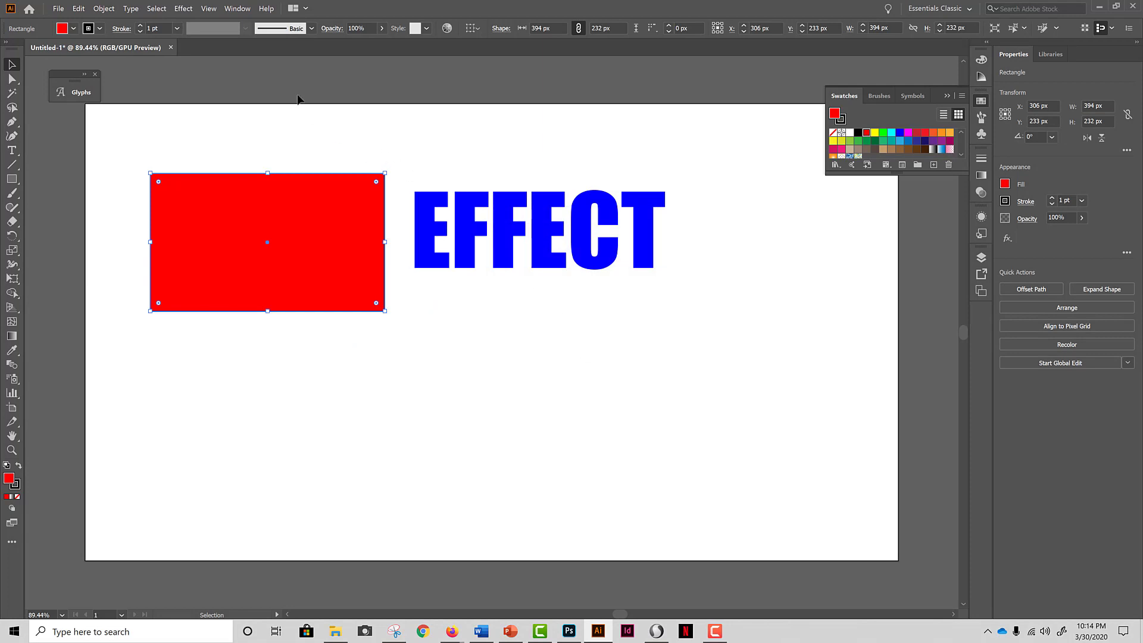
- Apply the Crop Marks effect to the red rectangle and undo it
{"action": "left_click", "coordinate": [184, 12]}
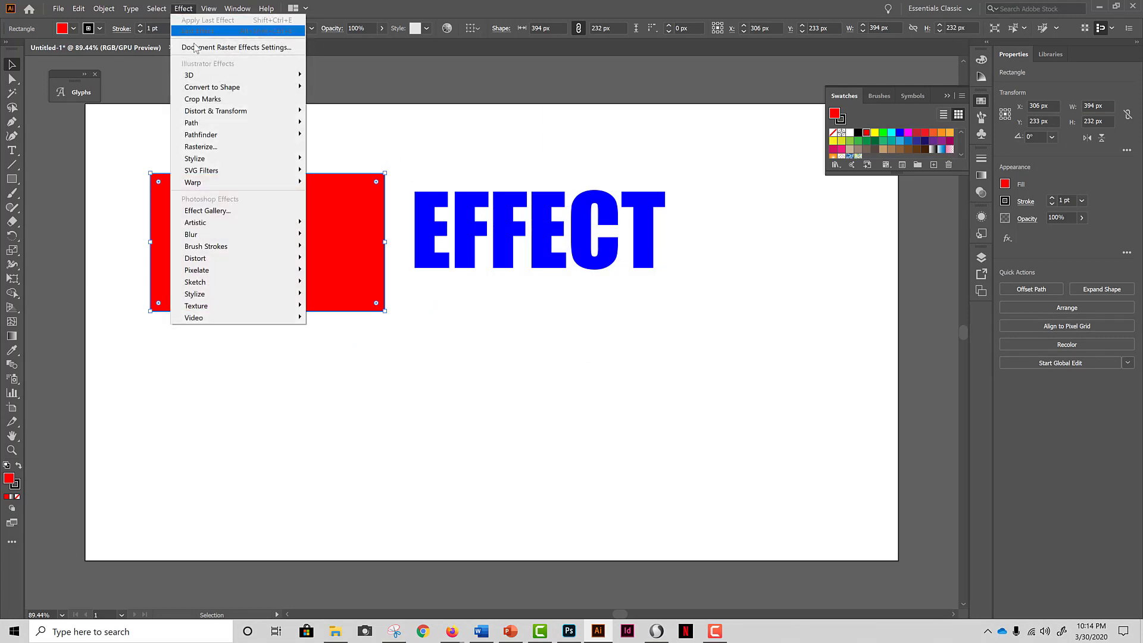
{"action": "left_click", "coordinate": [240, 100]}
{"action": "key", "text": "ctrl+z"}
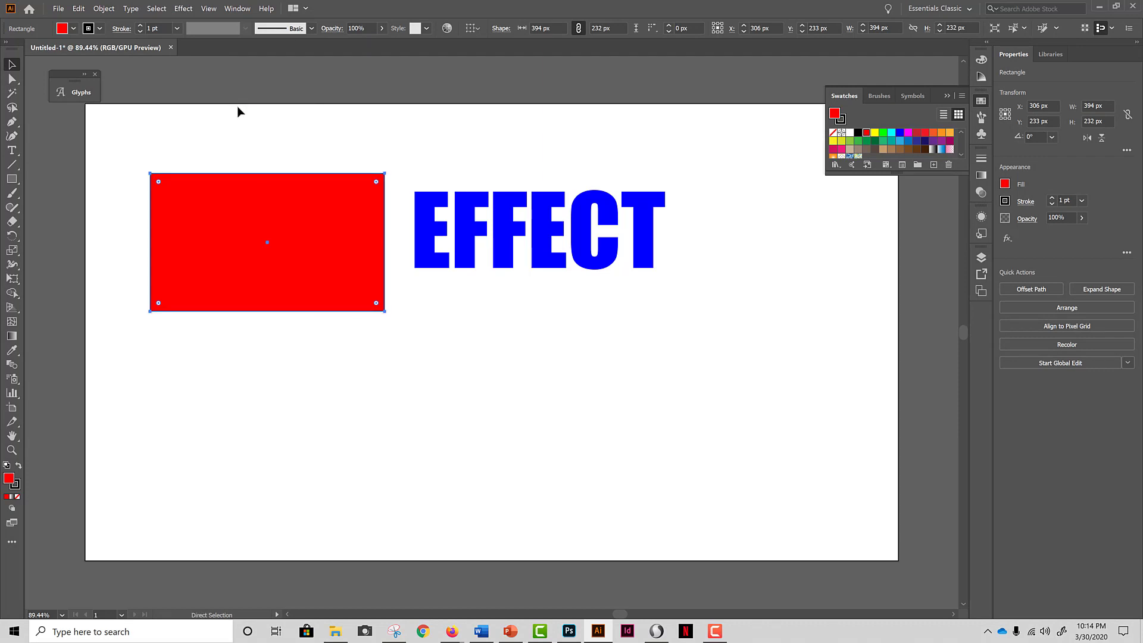
- Examine the Distort & Transform effects and the Rasterize effect's options for the red rectangle, cancelling without applying anything
{"action": "left_click", "coordinate": [189, 10]}
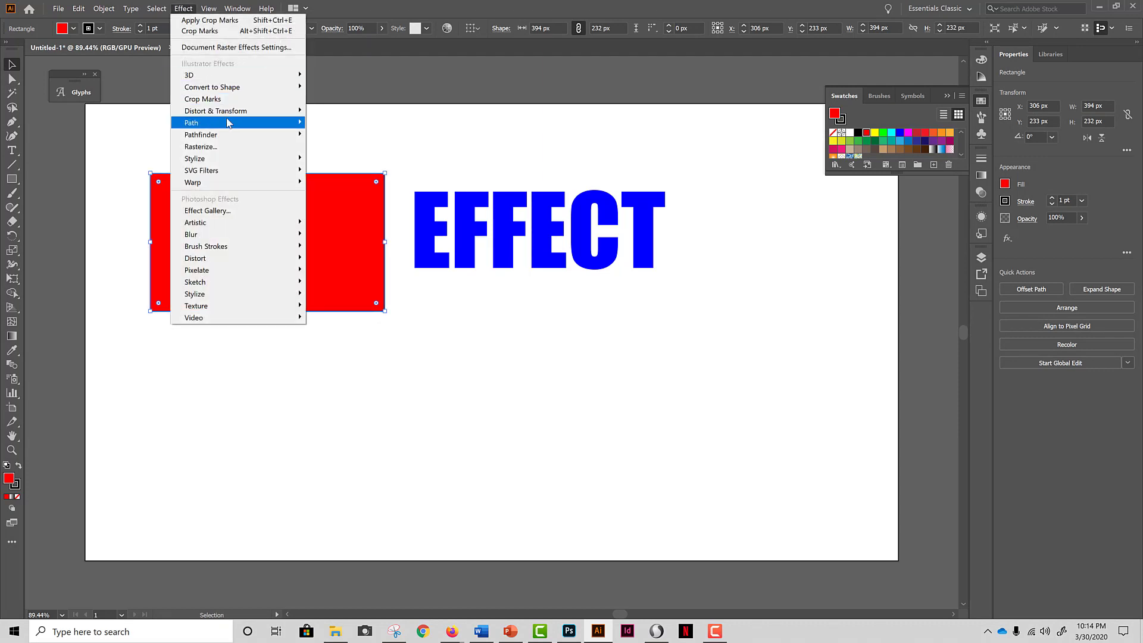
{"action": "mouse_move", "coordinate": [233, 116]}
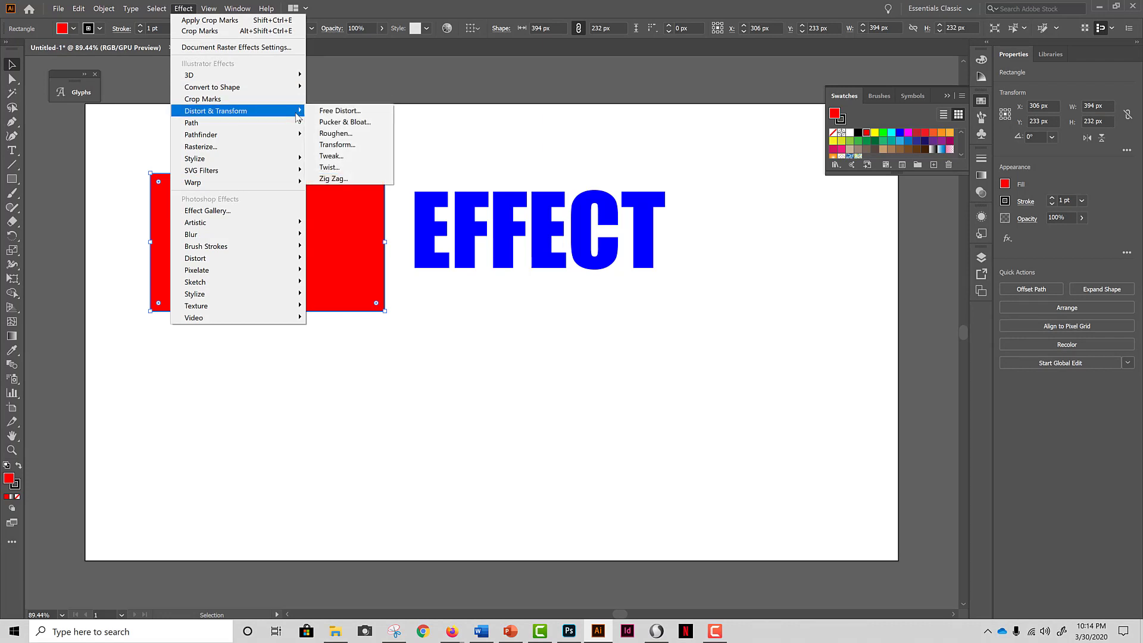
{"action": "mouse_move", "coordinate": [297, 123]}
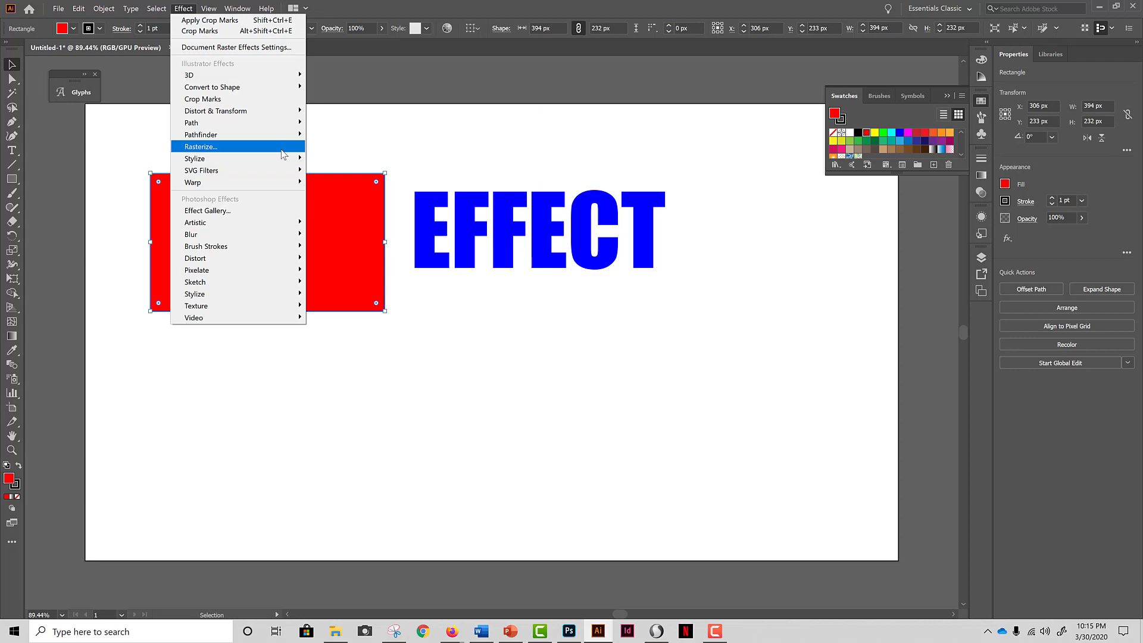
{"action": "left_click", "coordinate": [284, 154]}
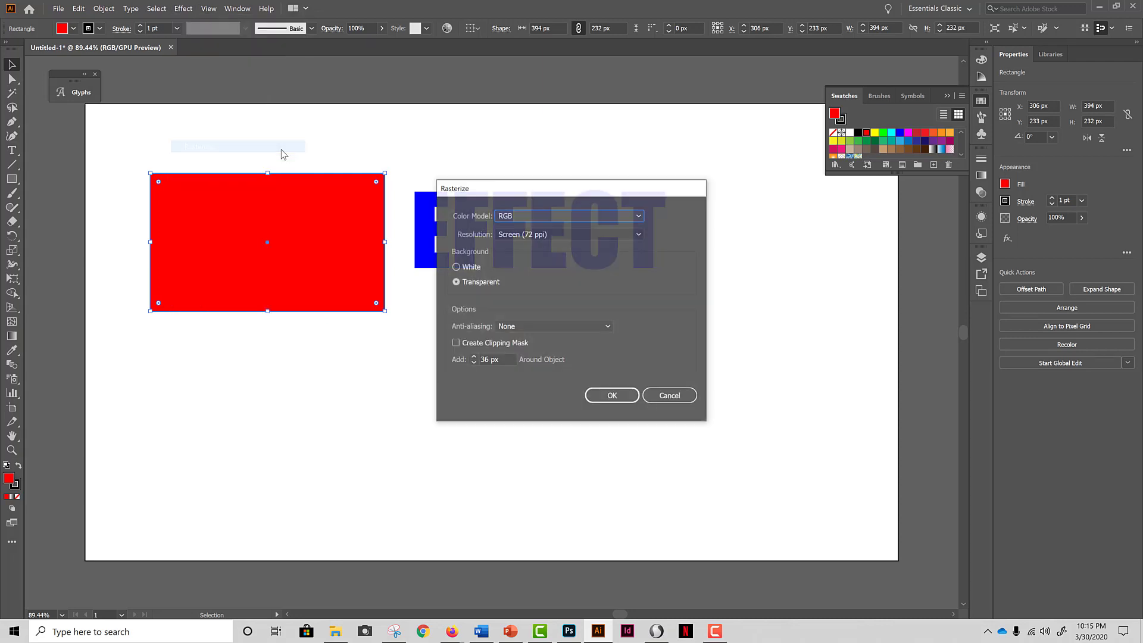
{"action": "left_click", "coordinate": [679, 395]}
{"action": "left_click", "coordinate": [184, 9]}
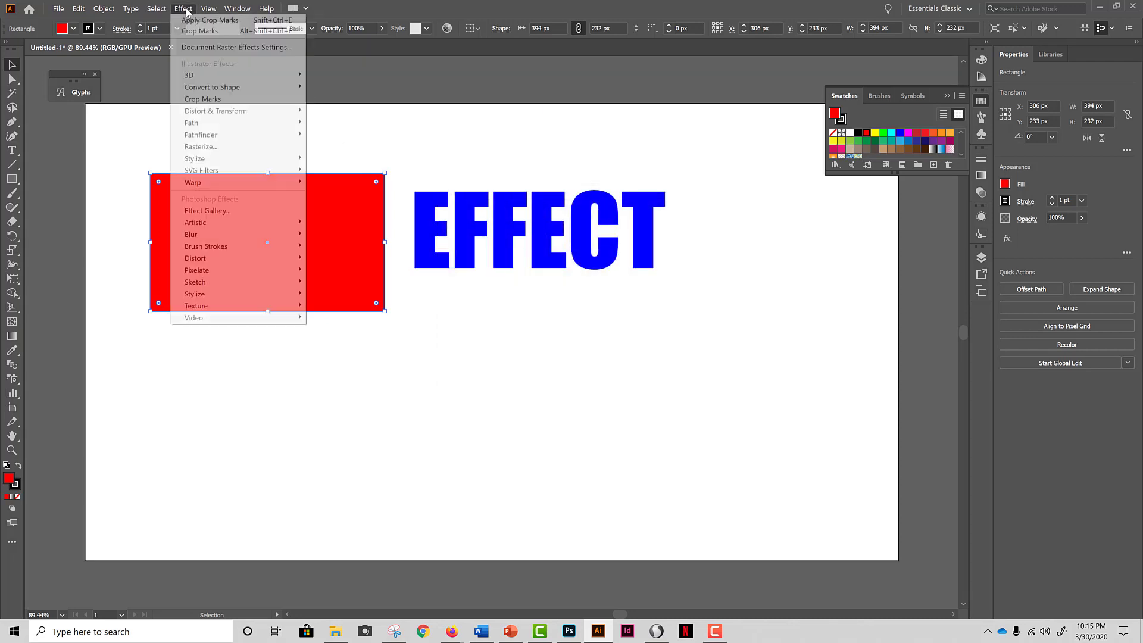
{"action": "mouse_move", "coordinate": [212, 163]}
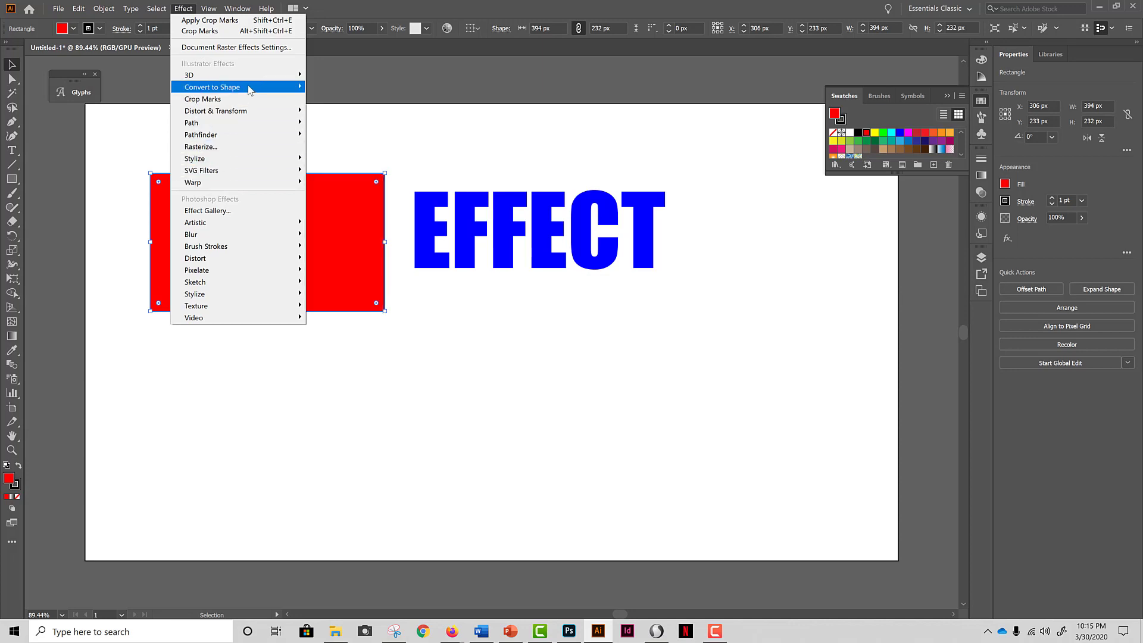
{"action": "left_click", "coordinate": [462, 146]}
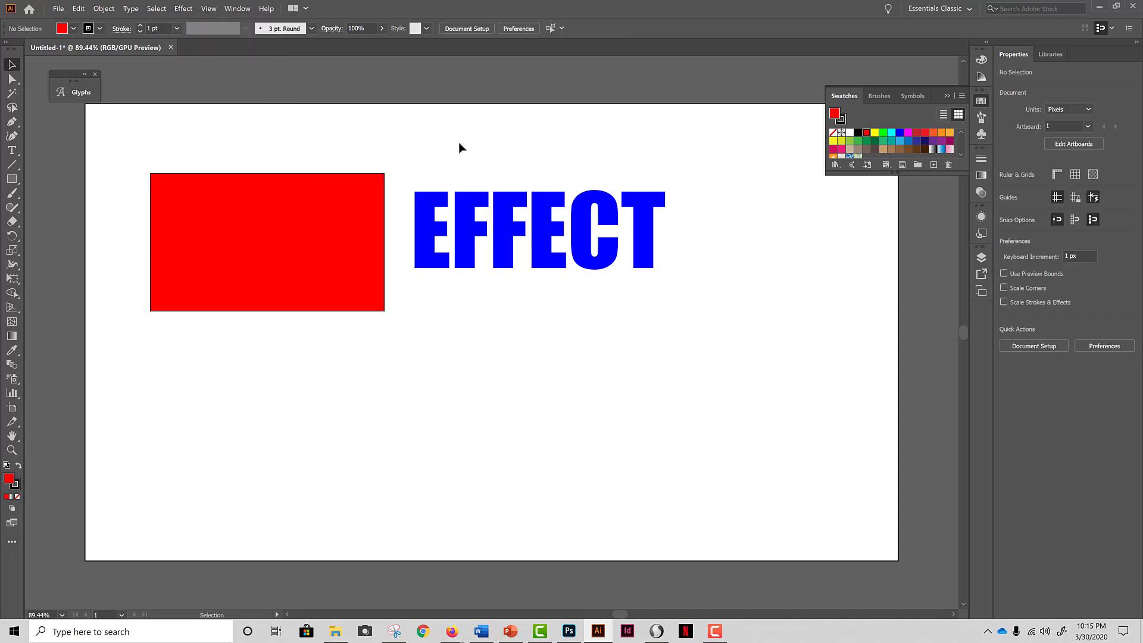
- Apply the Twist effect to the red rectangle with an angle of 84°
{"action": "left_click", "coordinate": [308, 214]}
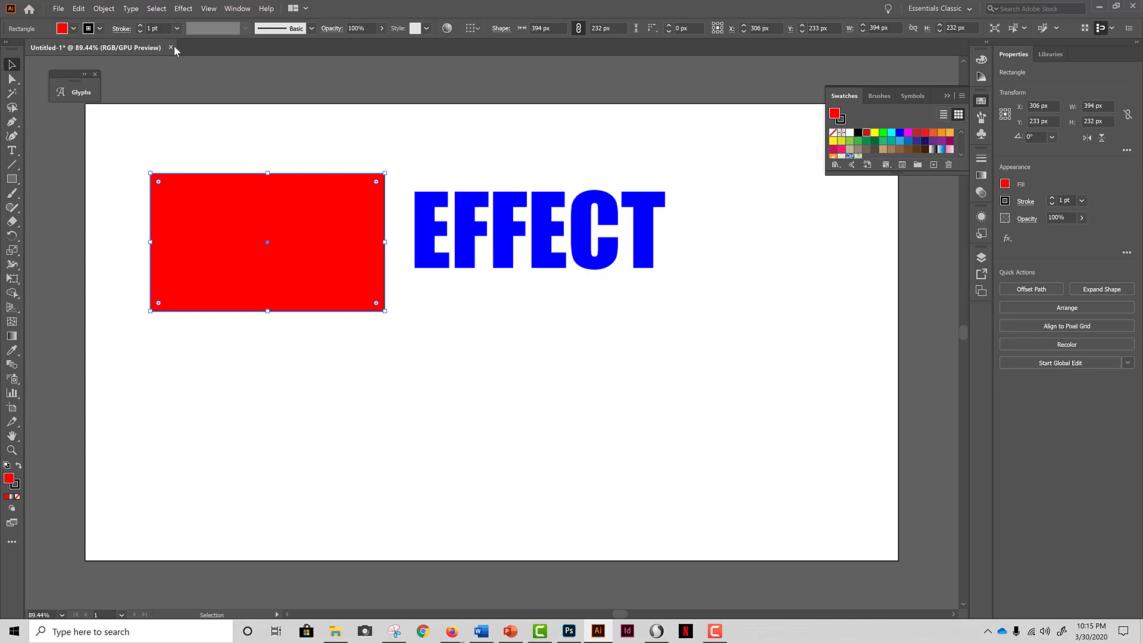
{"action": "left_click", "coordinate": [184, 9]}
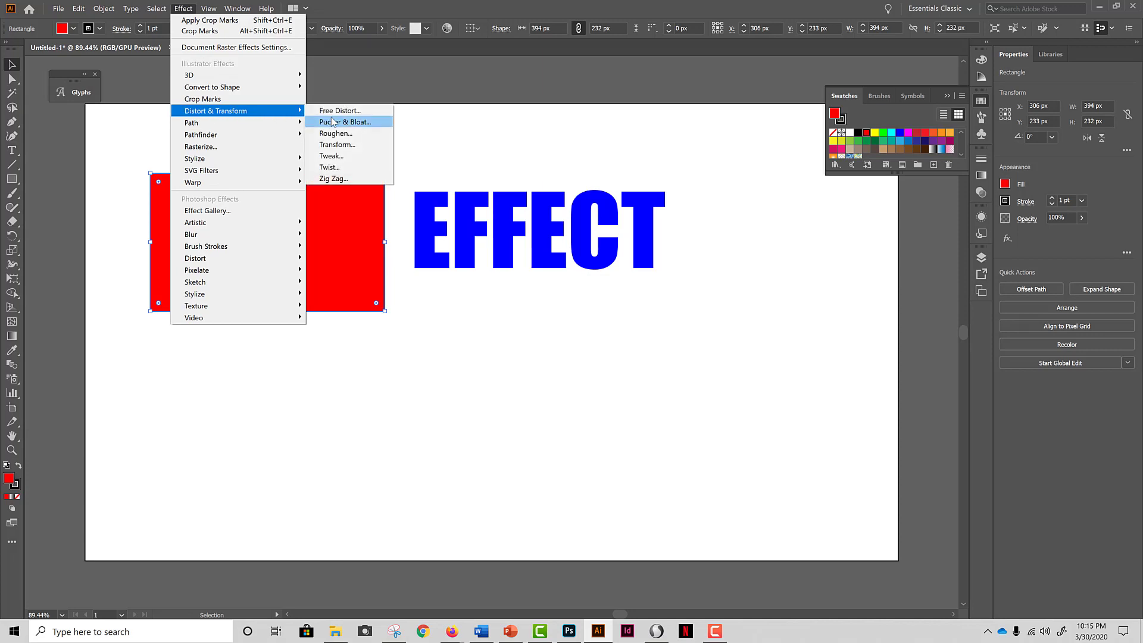
{"action": "left_click", "coordinate": [366, 168]}
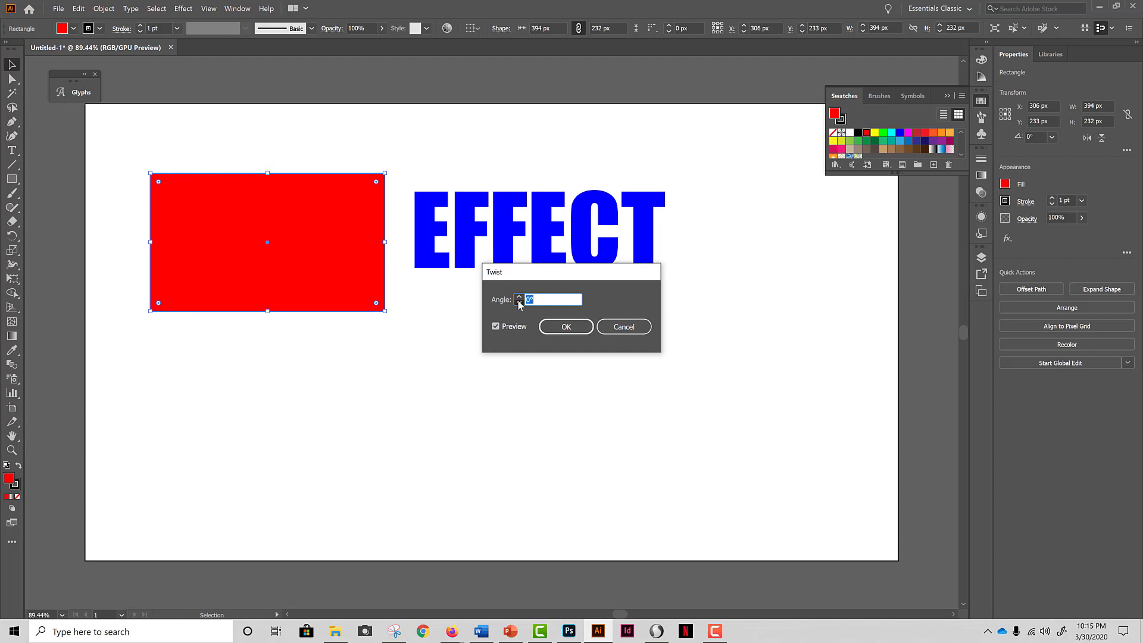
{"action": "left_click", "coordinate": [518, 301]}
{"action": "left_click", "coordinate": [519, 298]}
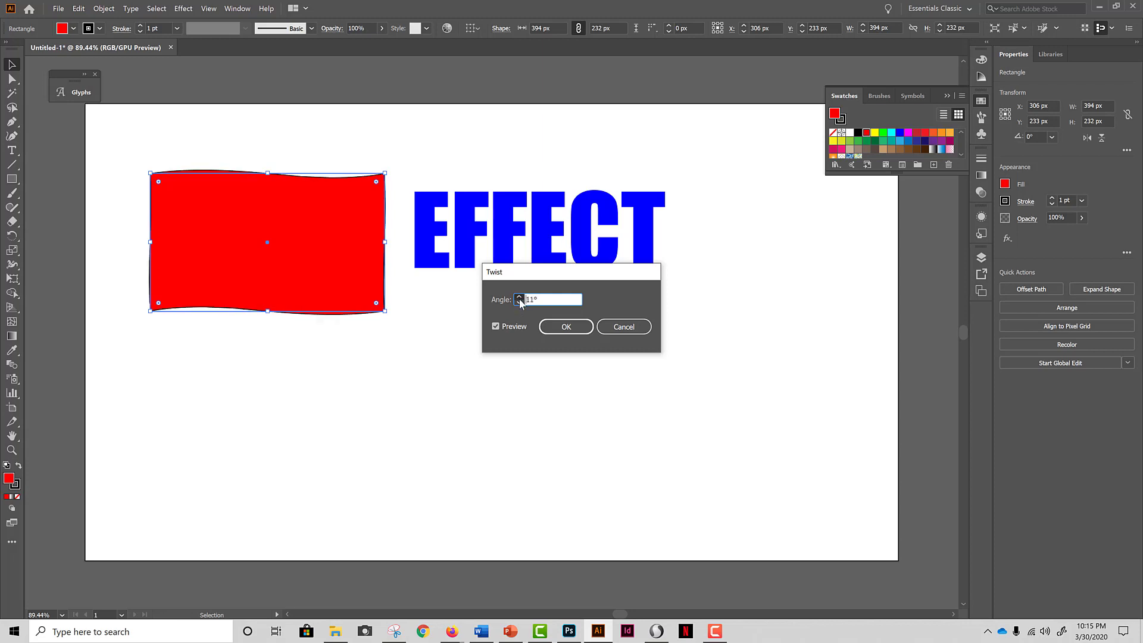
{"action": "left_click", "coordinate": [519, 298]}
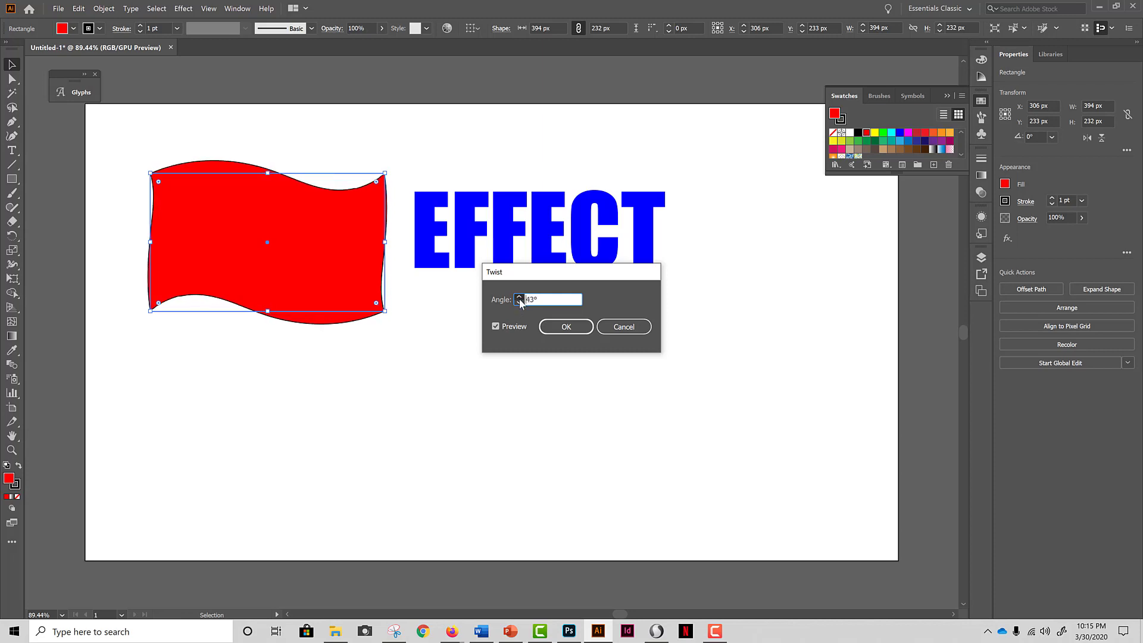
{"action": "left_click", "coordinate": [519, 297]}
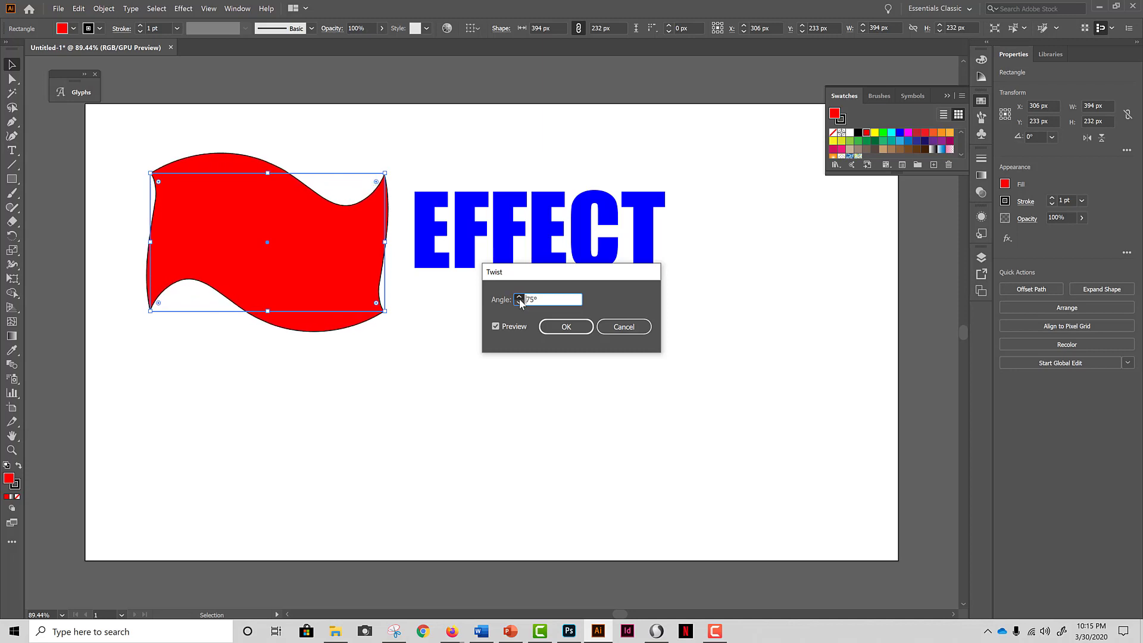
{"action": "left_click", "coordinate": [519, 298]}
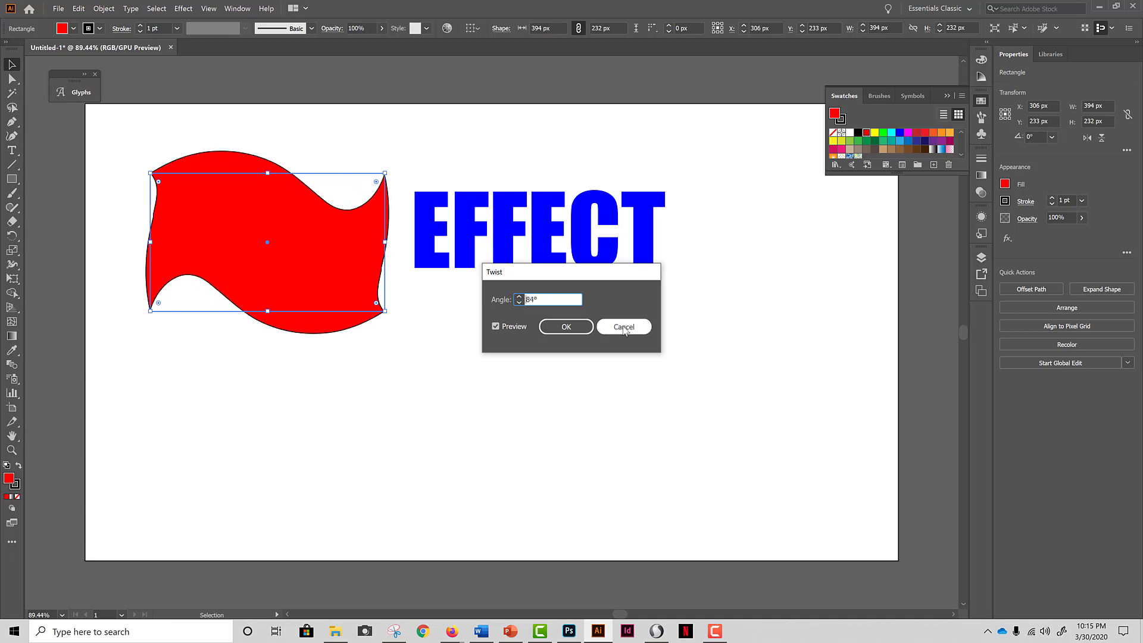
{"action": "left_click", "coordinate": [566, 326]}
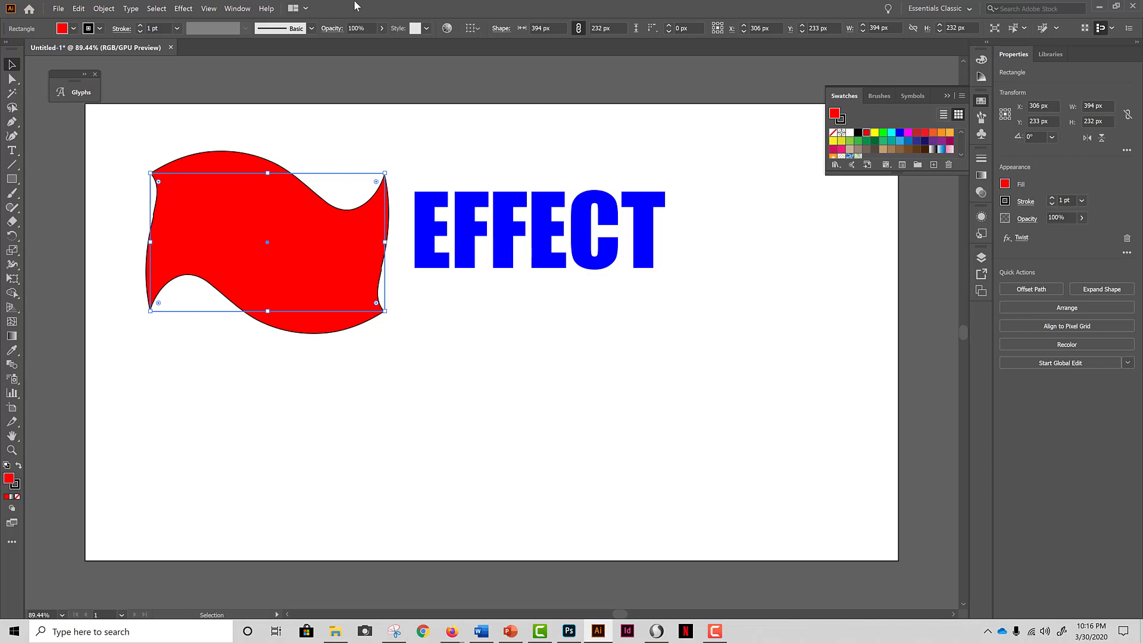
- Preview the rectangle's Twist effect at 86°, cancel that change, and remove the Twist effect from the rectangle
{"action": "left_click", "coordinate": [182, 9]}
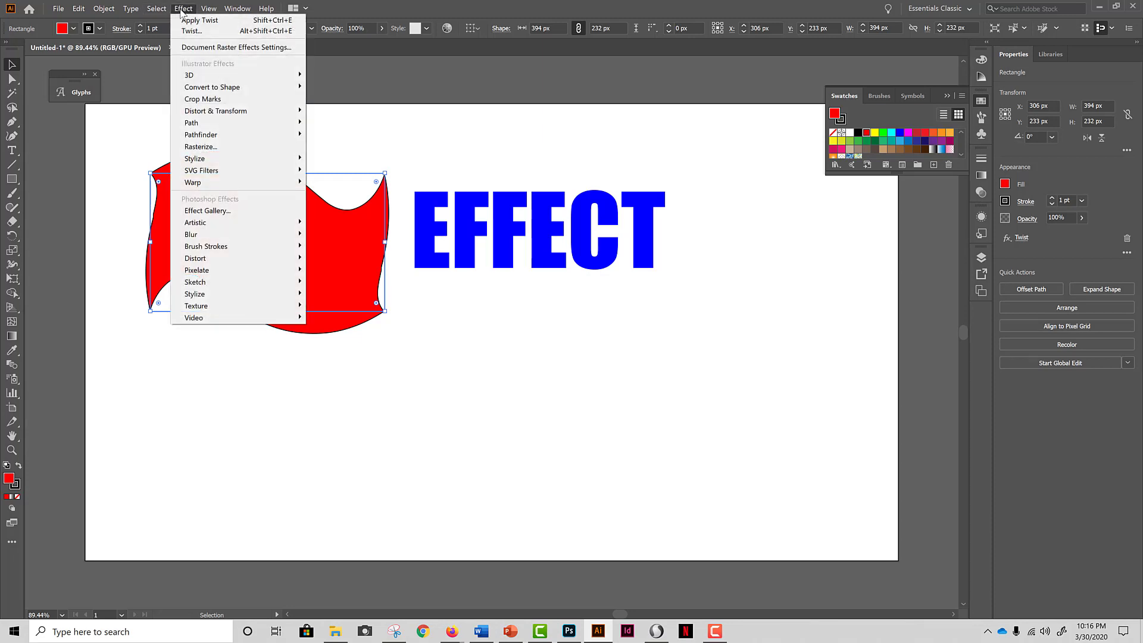
{"action": "left_click", "coordinate": [181, 11]}
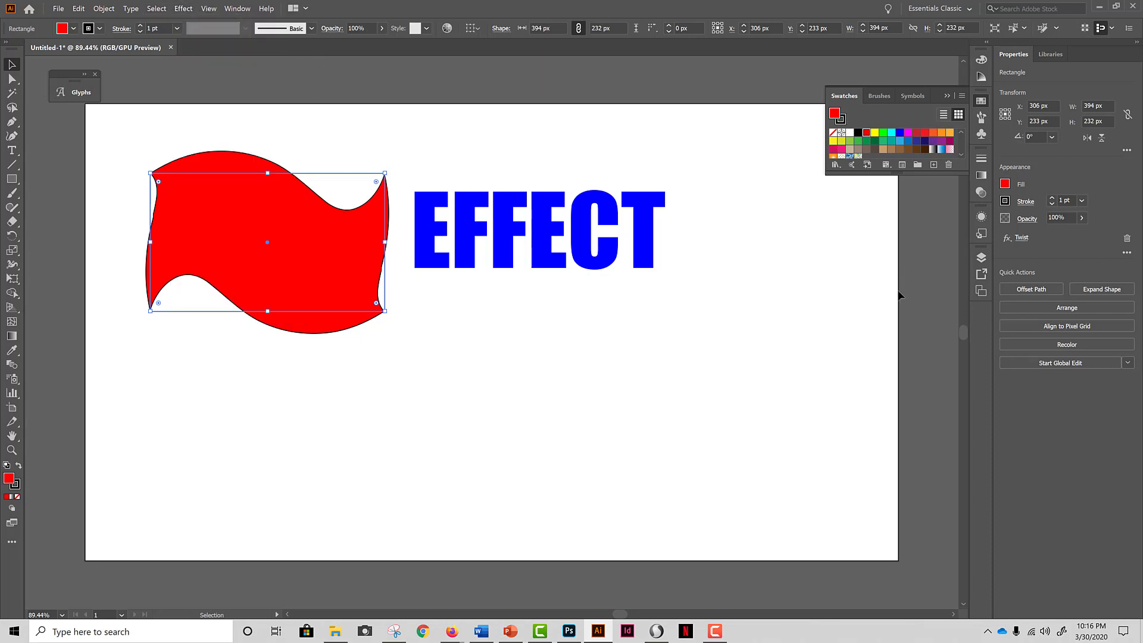
{"action": "left_click", "coordinate": [1006, 239]}
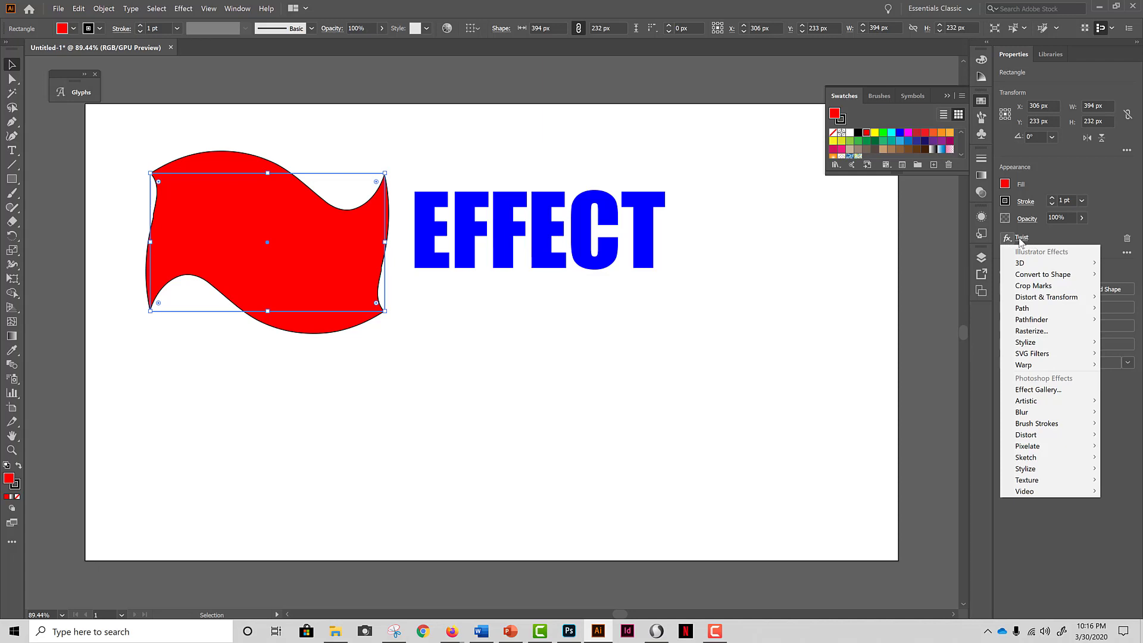
{"action": "left_click", "coordinate": [1022, 239]}
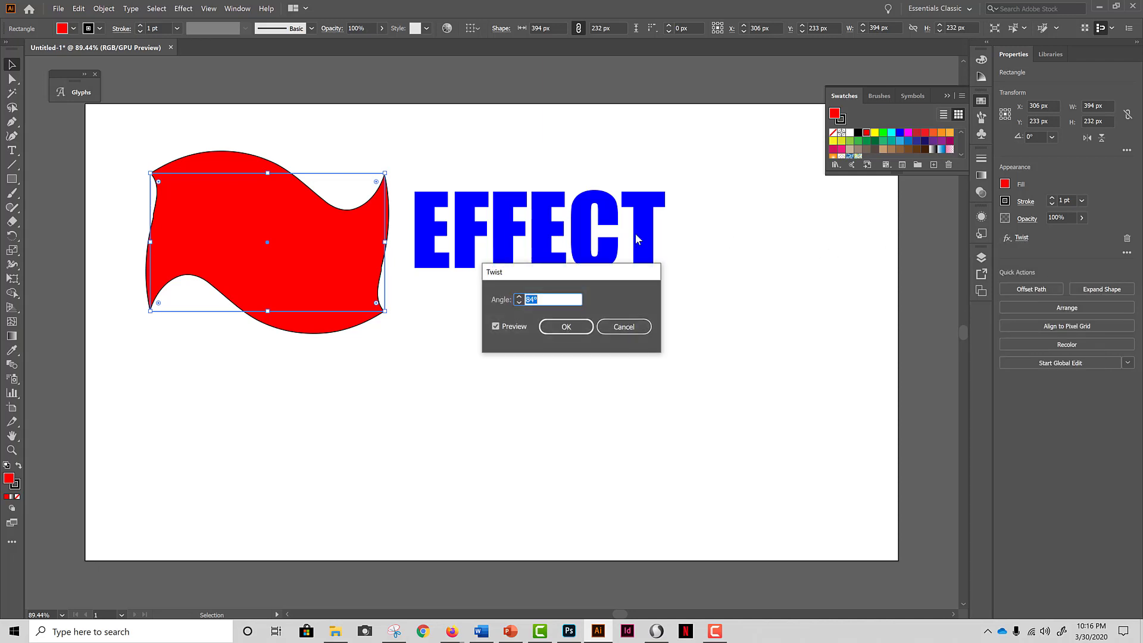
{"action": "left_click", "coordinate": [519, 296]}
{"action": "left_click", "coordinate": [519, 296]}
{"action": "left_click", "coordinate": [519, 297]}
{"action": "left_click", "coordinate": [519, 297]}
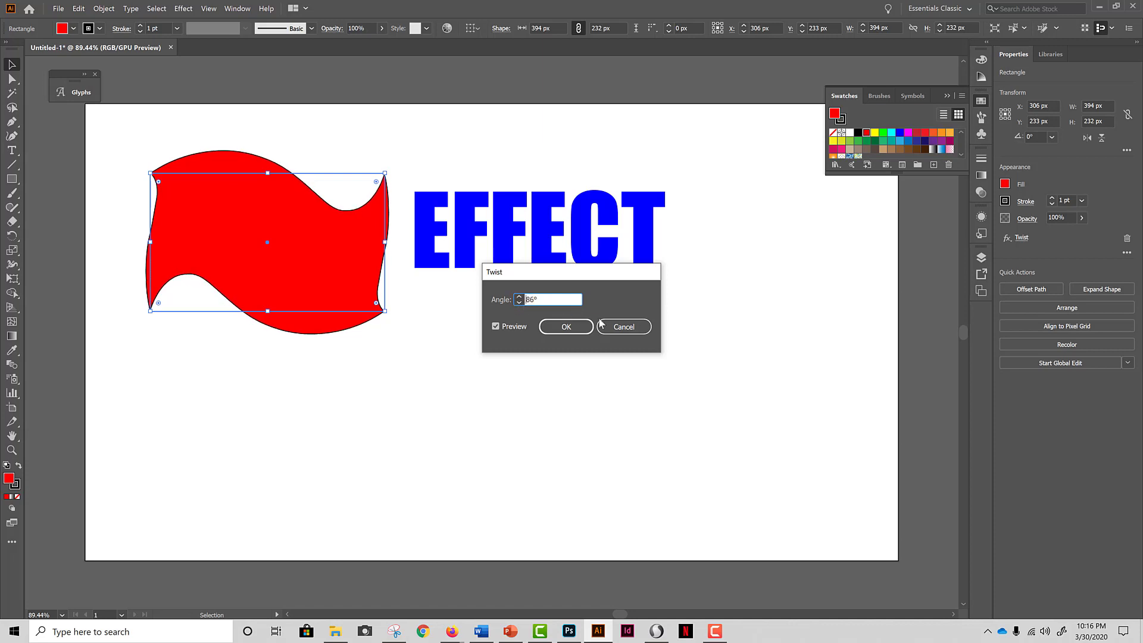
{"action": "left_click", "coordinate": [623, 327]}
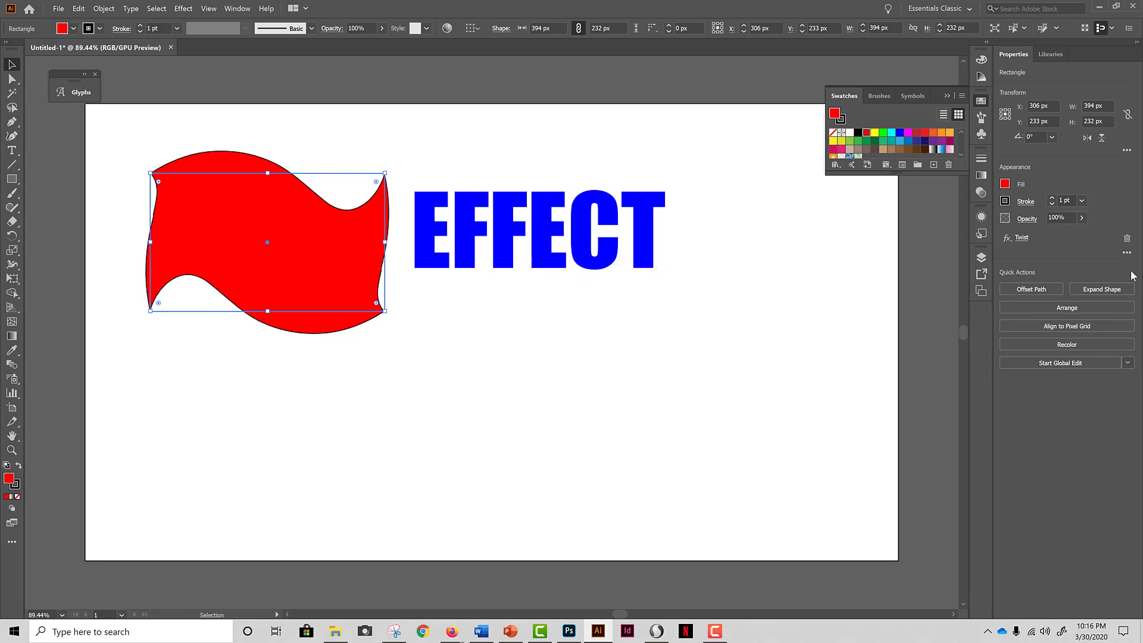
{"action": "left_click", "coordinate": [1126, 239]}
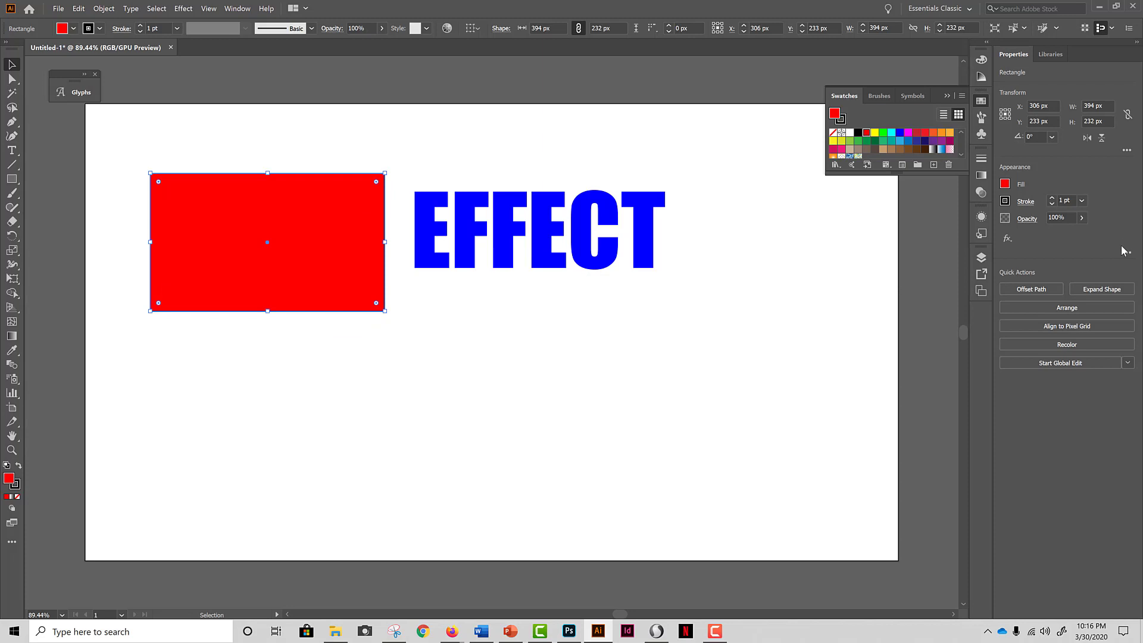
- Apply a black Drop Shadow to the rectangle with Multiply mode, 75% opacity, 7 px offsets and 5 px blur, and review its settings
{"action": "left_click", "coordinate": [1008, 239]}
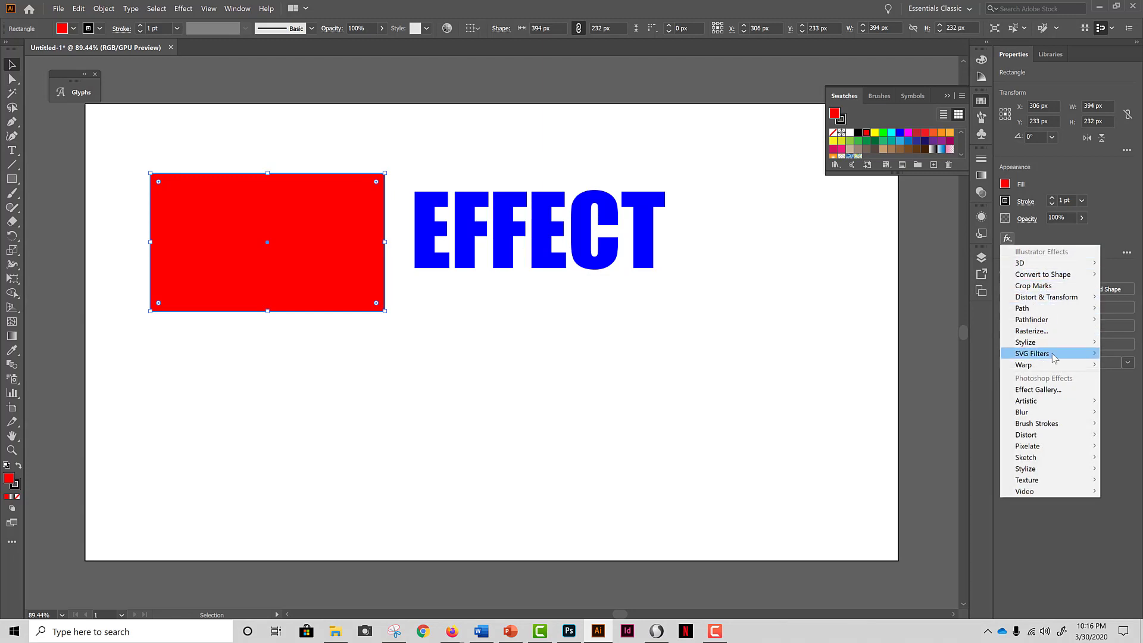
{"action": "mouse_move", "coordinate": [1056, 351]}
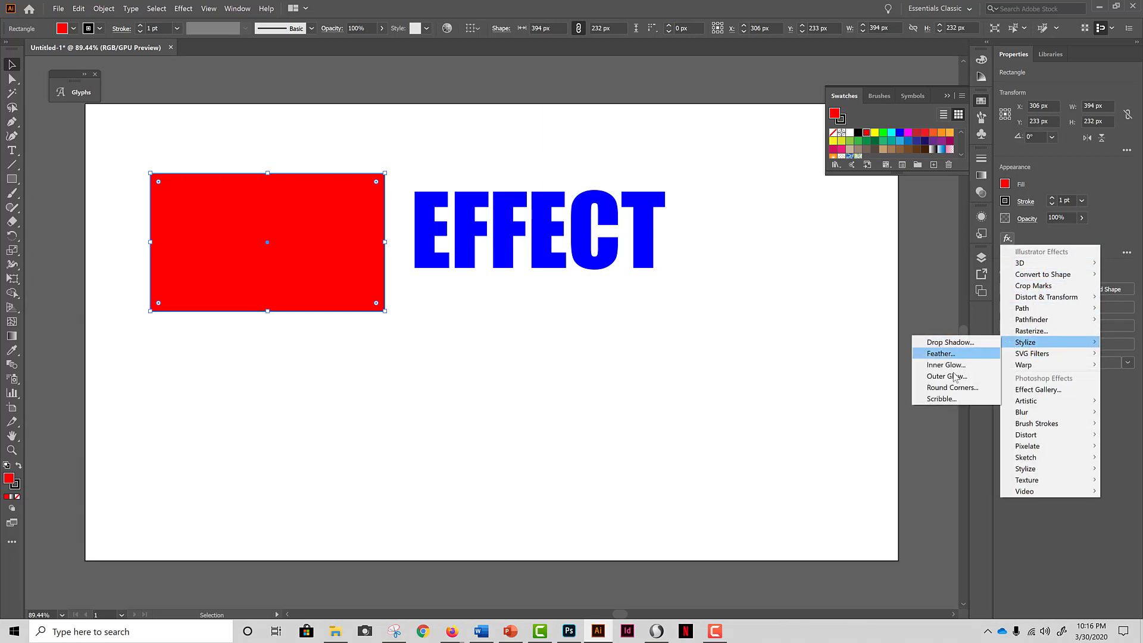
{"action": "left_click", "coordinate": [958, 343]}
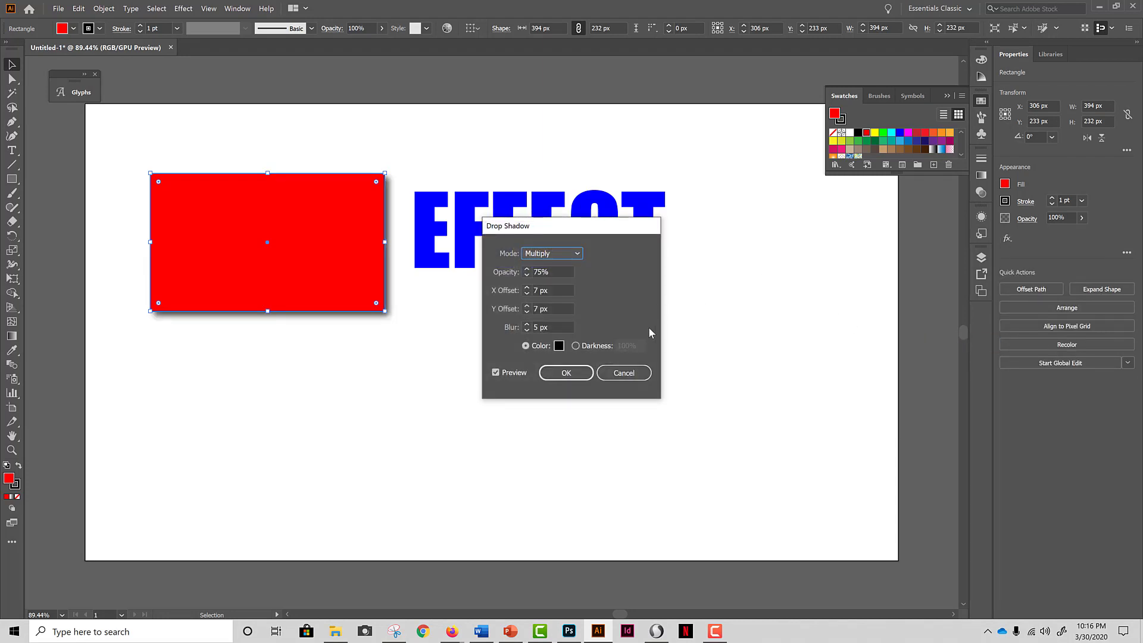
{"action": "left_click", "coordinate": [575, 375]}
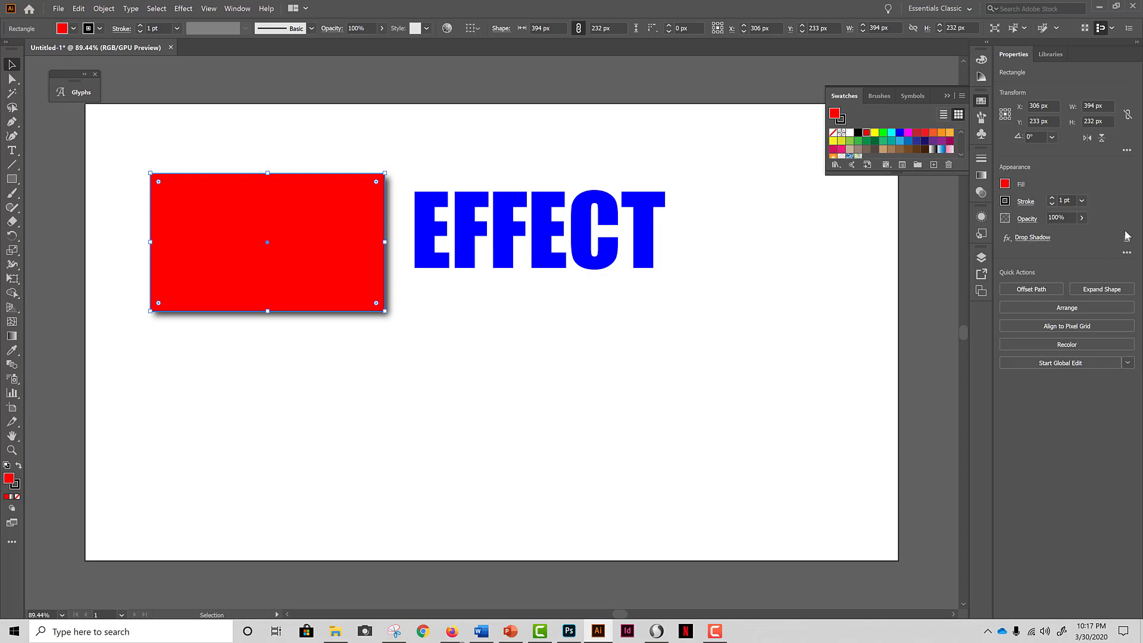
{"action": "left_click", "coordinate": [1042, 241]}
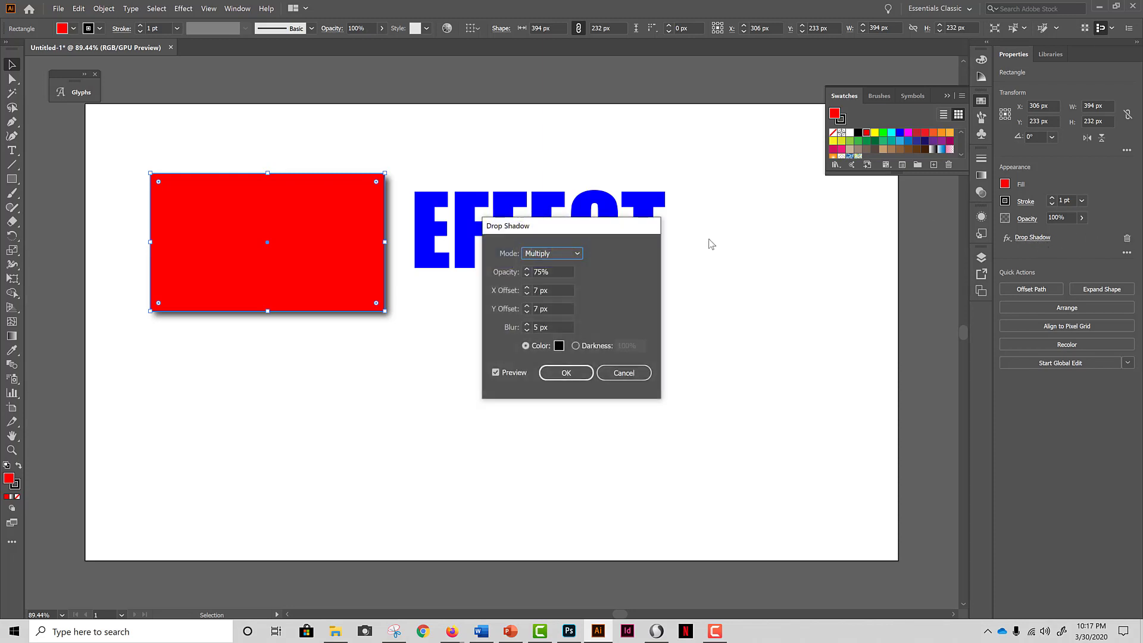
{"action": "left_click", "coordinate": [632, 376]}
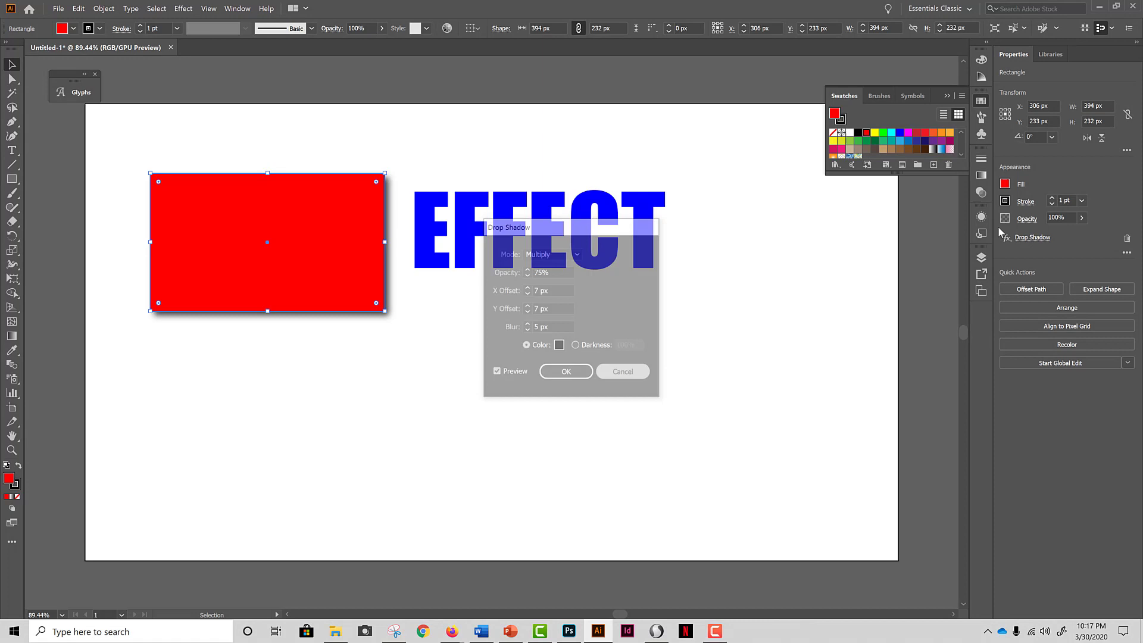
- Show the rectangle's full Appearance panel, make it taller, and detach it so it floats over the artboard
{"action": "left_click", "coordinate": [1127, 254]}
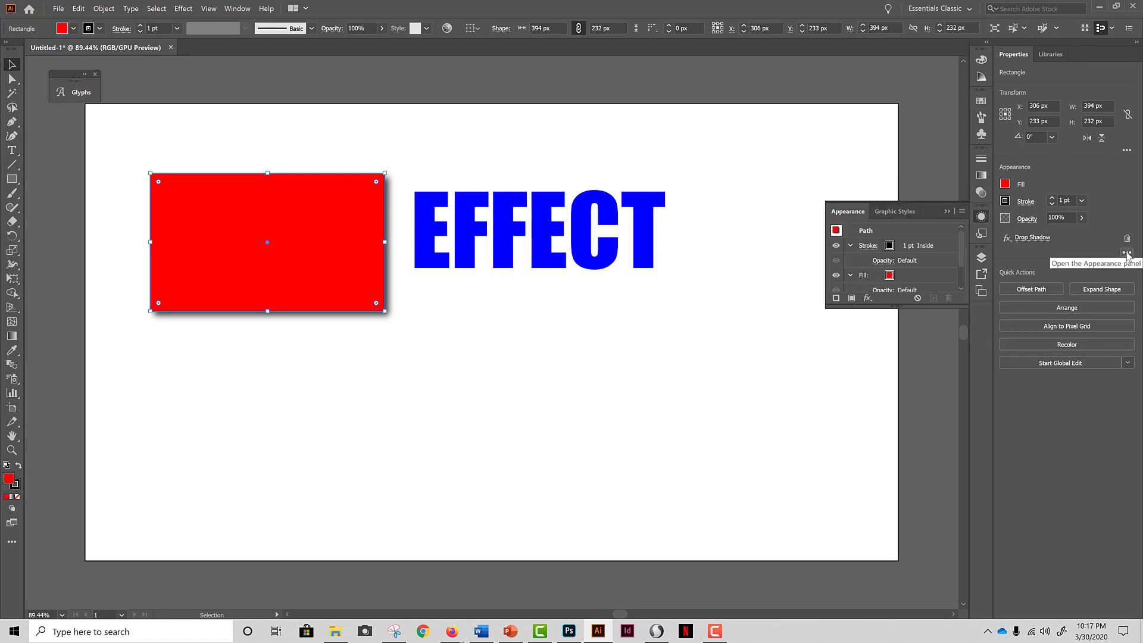
{"action": "left_click_drag", "start_coordinate": [947, 308], "coordinate": [880, 500]}
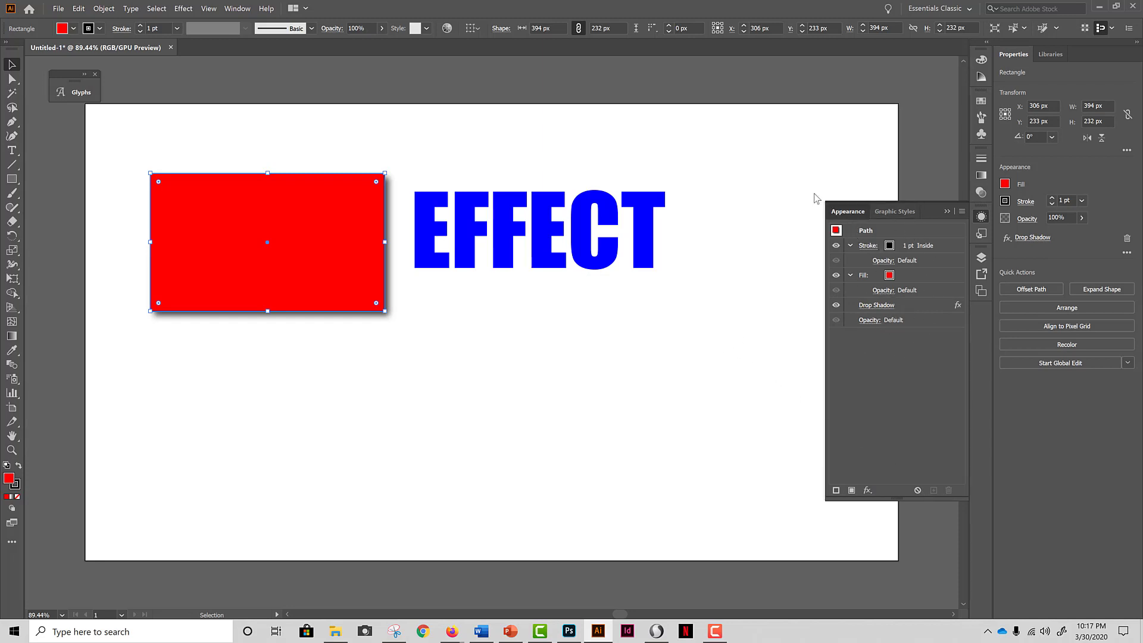
{"action": "left_click_drag", "start_coordinate": [848, 212], "coordinate": [678, 151]}
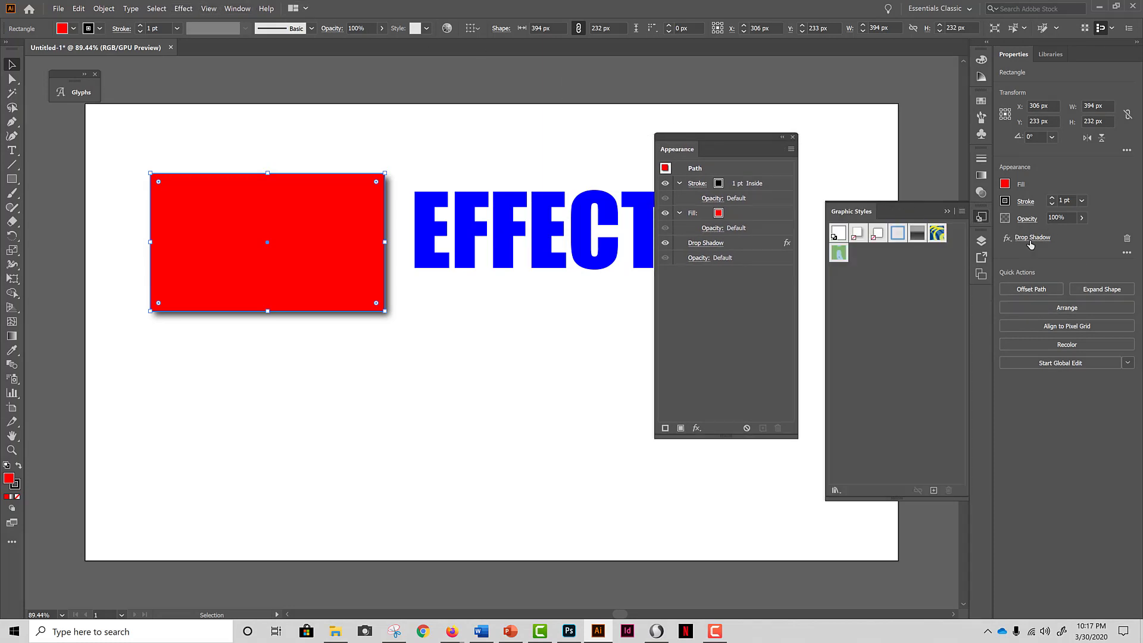
- Add an Inner Glow effect to the rectangle with Screen mode, 75% opacity, 5 px blur and the Edge option
{"action": "left_click", "coordinate": [1007, 241]}
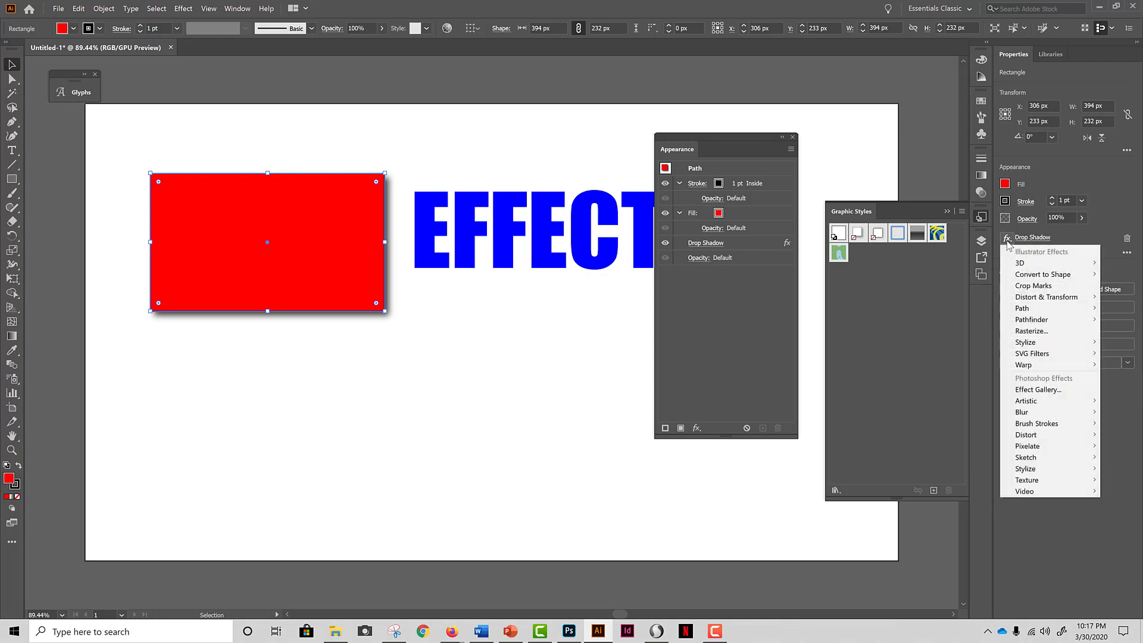
{"action": "mouse_move", "coordinate": [1029, 344]}
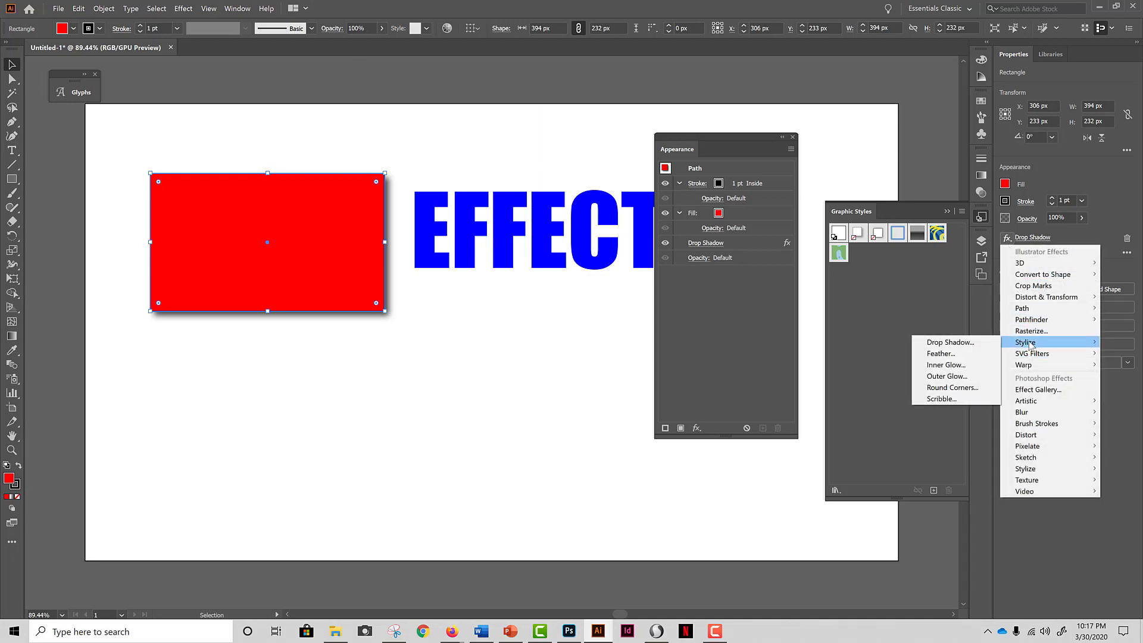
{"action": "left_click", "coordinate": [961, 366]}
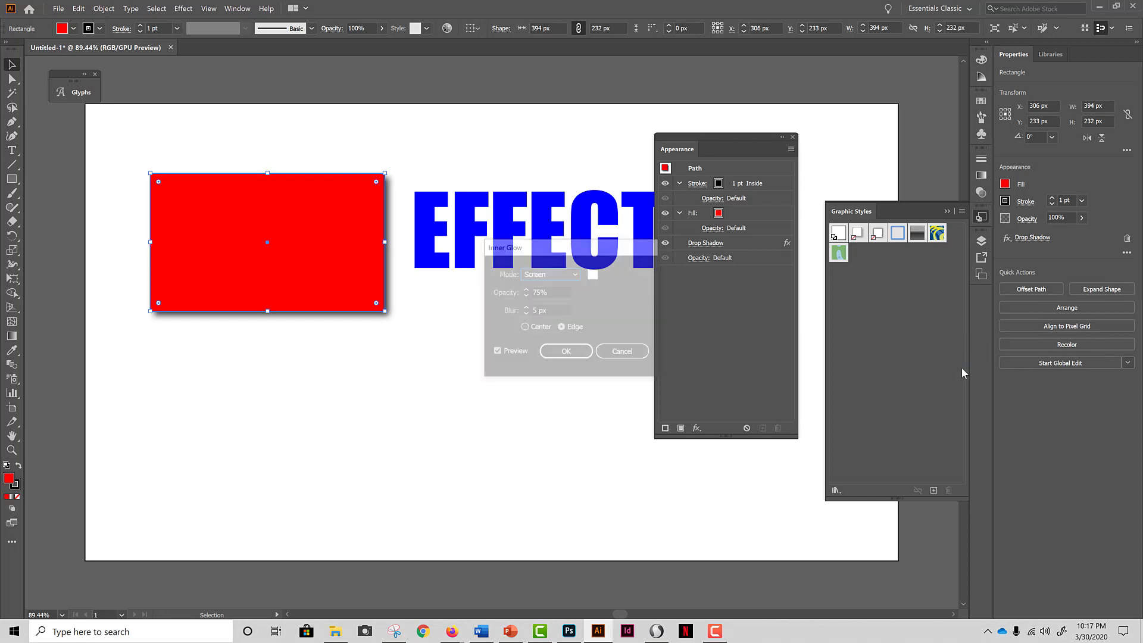
{"action": "left_click", "coordinate": [555, 353]}
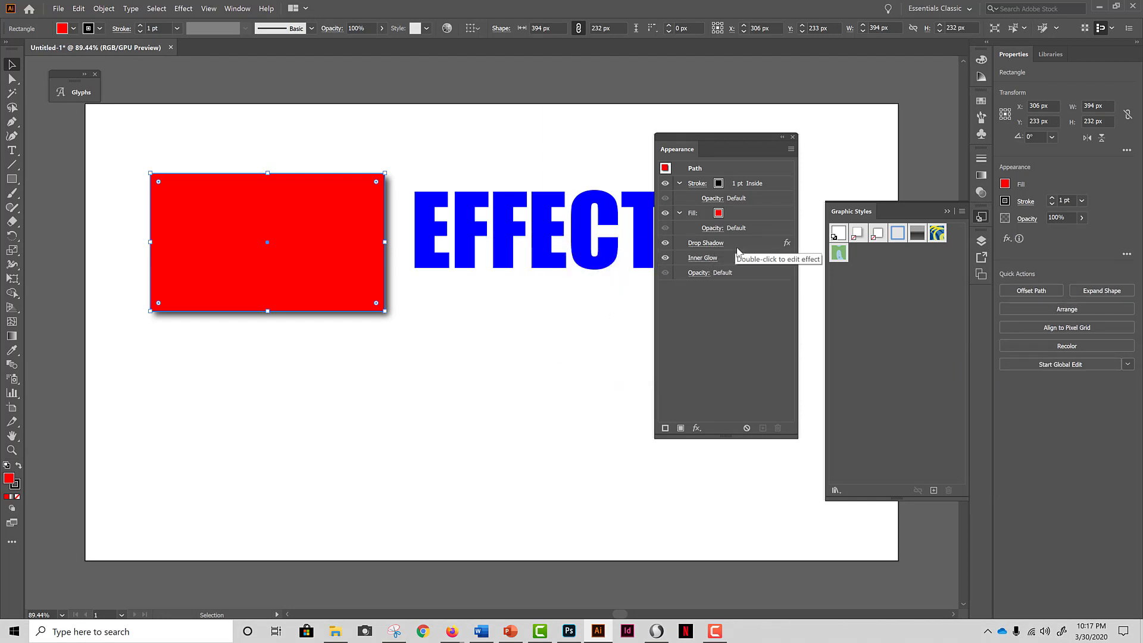
- Move the Inner Glow effect into the rectangle's Fill attributes and review its settings, cancelling without changes
{"action": "left_click", "coordinate": [730, 249]}
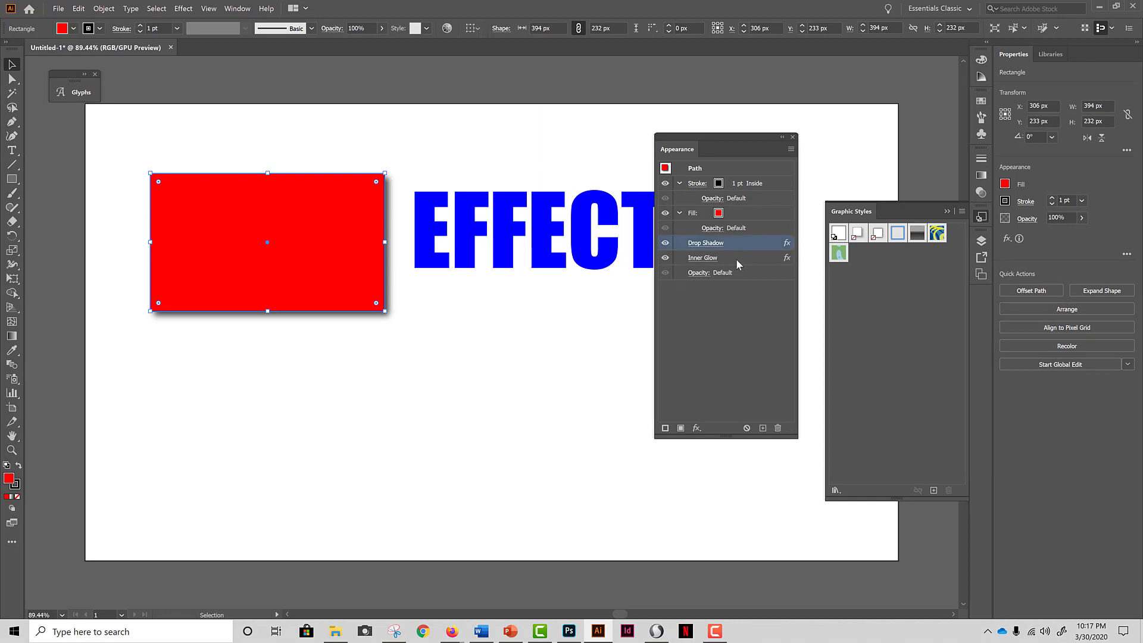
{"action": "mouse_move", "coordinate": [736, 258]}
{"action": "left_mouse_down"}
{"action": "mouse_move", "coordinate": [755, 192]}
{"action": "mouse_move", "coordinate": [759, 222]}
{"action": "left_mouse_up"}
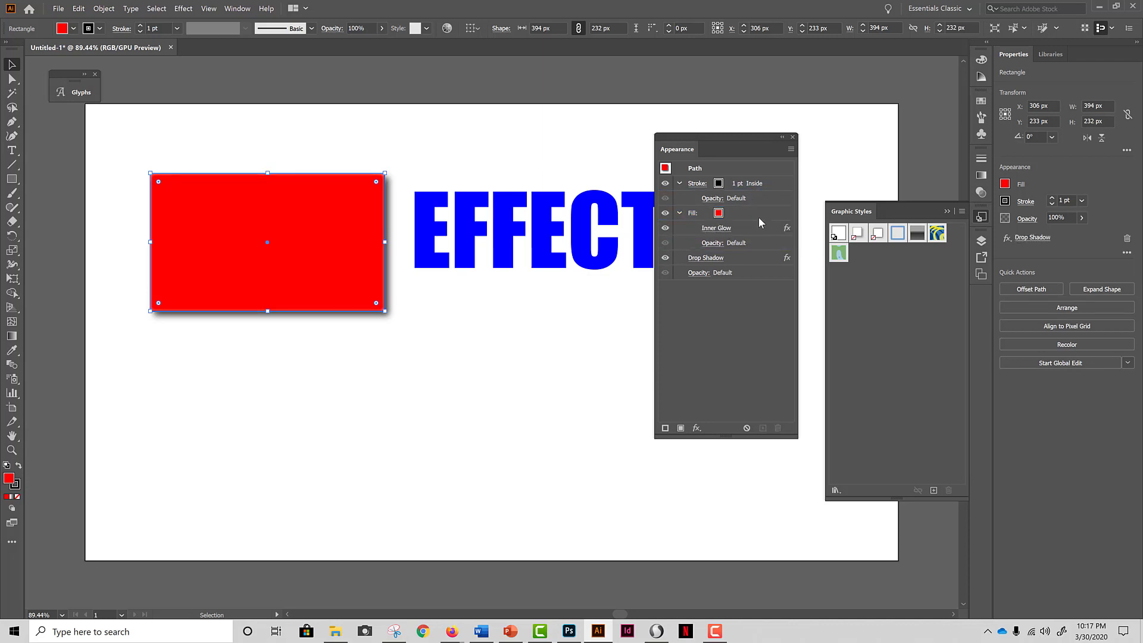
{"action": "left_click", "coordinate": [718, 229]}
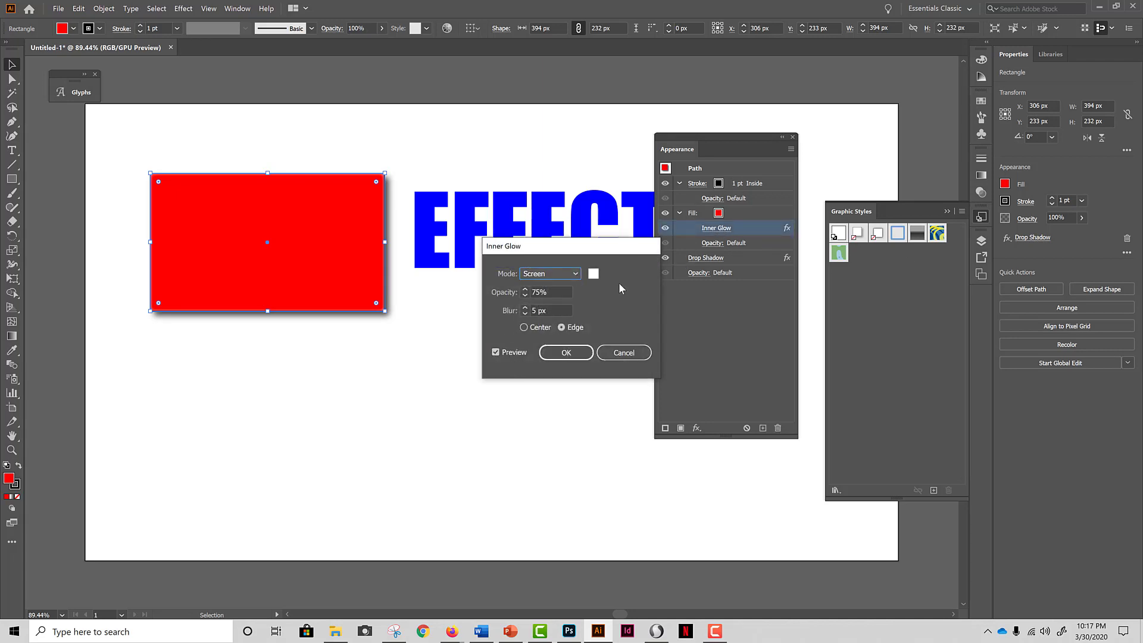
{"action": "left_click", "coordinate": [622, 353]}
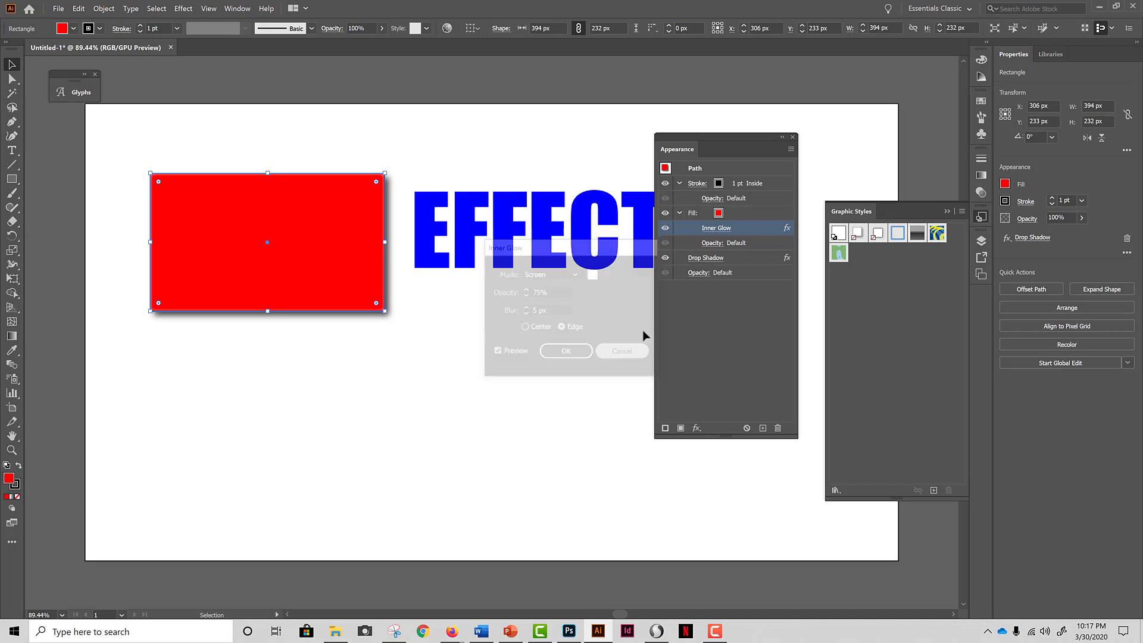
- Change the rectangle's fill to the dark blue swatch R=27 G=20 B=100
{"action": "left_click", "coordinate": [721, 216]}
{"action": "left_click", "coordinate": [727, 214]}
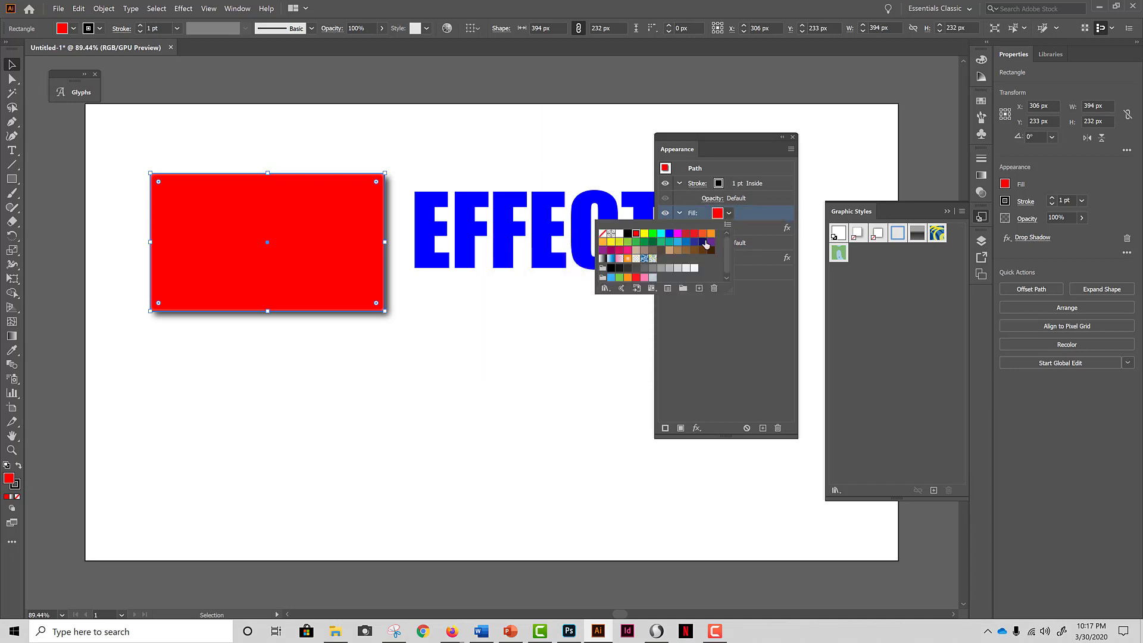
{"action": "left_click", "coordinate": [686, 233]}
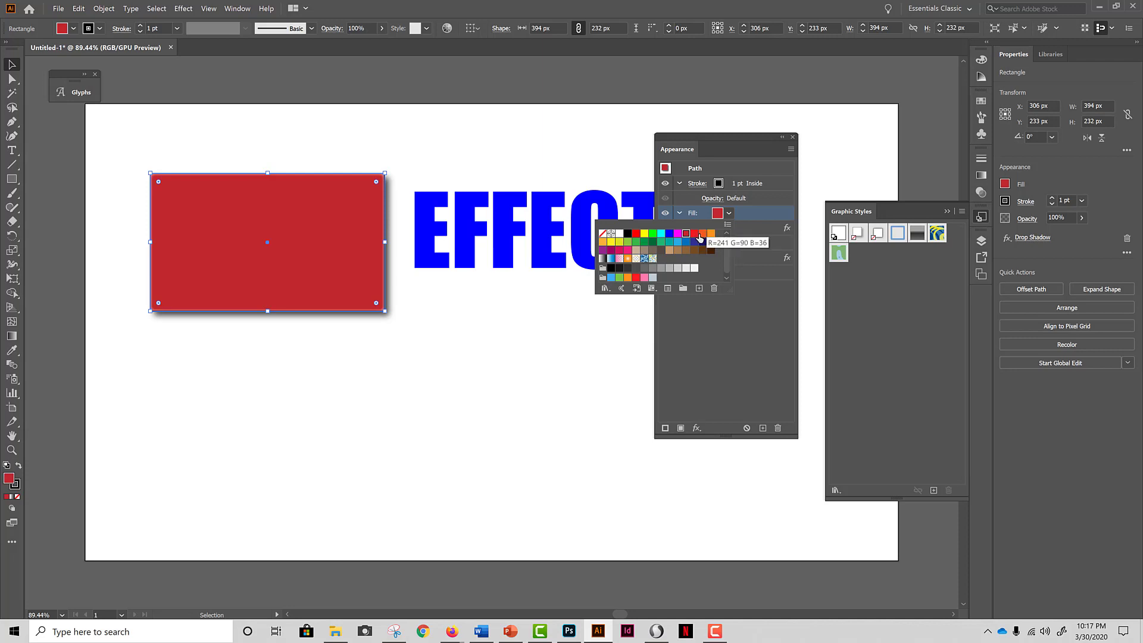
{"action": "left_click", "coordinate": [697, 237]}
{"action": "left_click", "coordinate": [701, 243]}
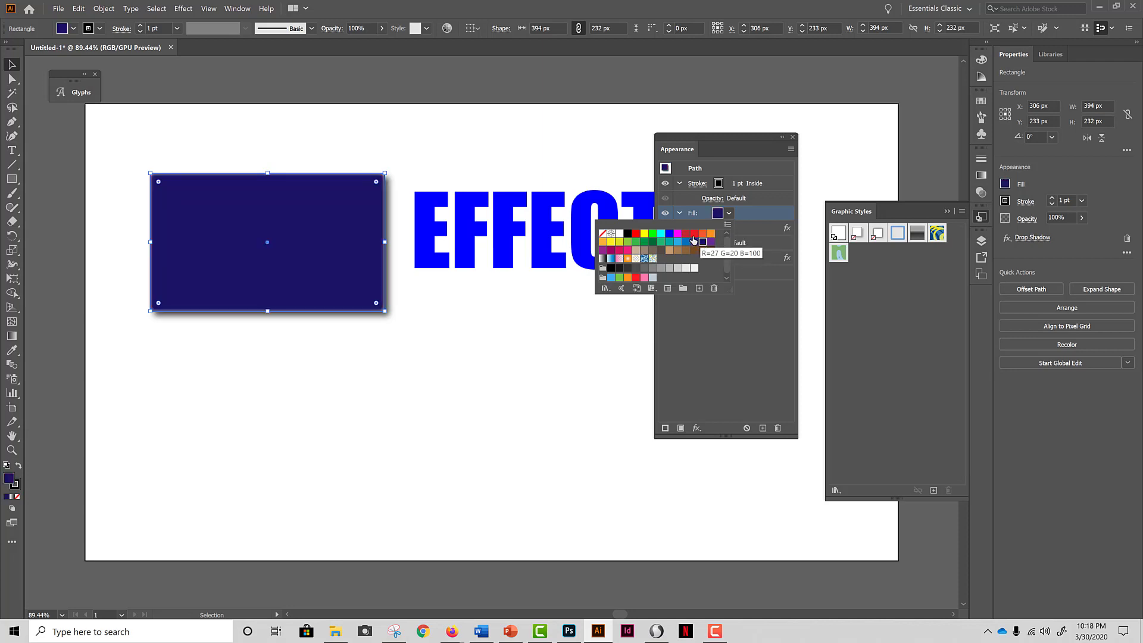
- Toggle the visibility of the rectangle's stroke and fill off and on to compare its look, leaving both visible
{"action": "left_click", "coordinate": [665, 185]}
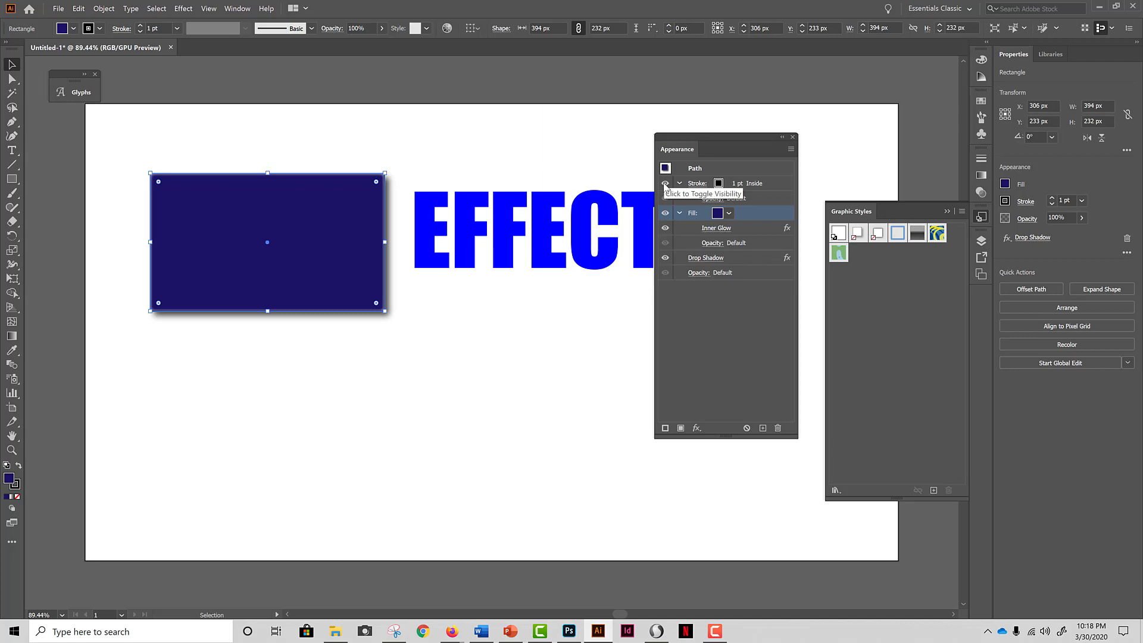
{"action": "left_click", "coordinate": [665, 186]}
{"action": "left_click", "coordinate": [446, 408]}
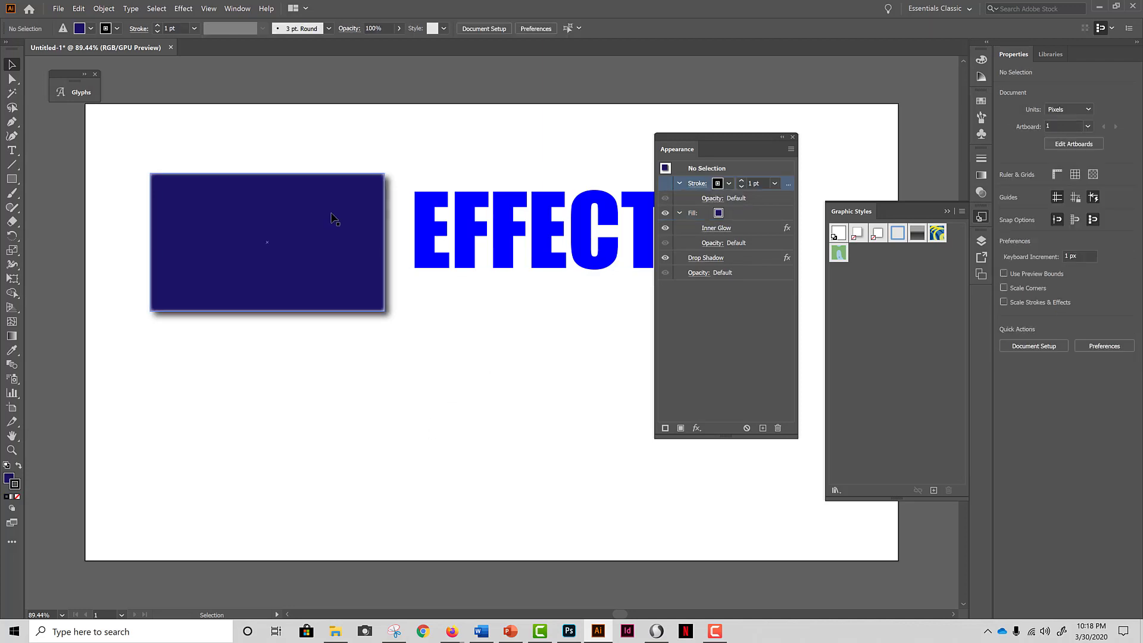
{"action": "left_click", "coordinate": [298, 226]}
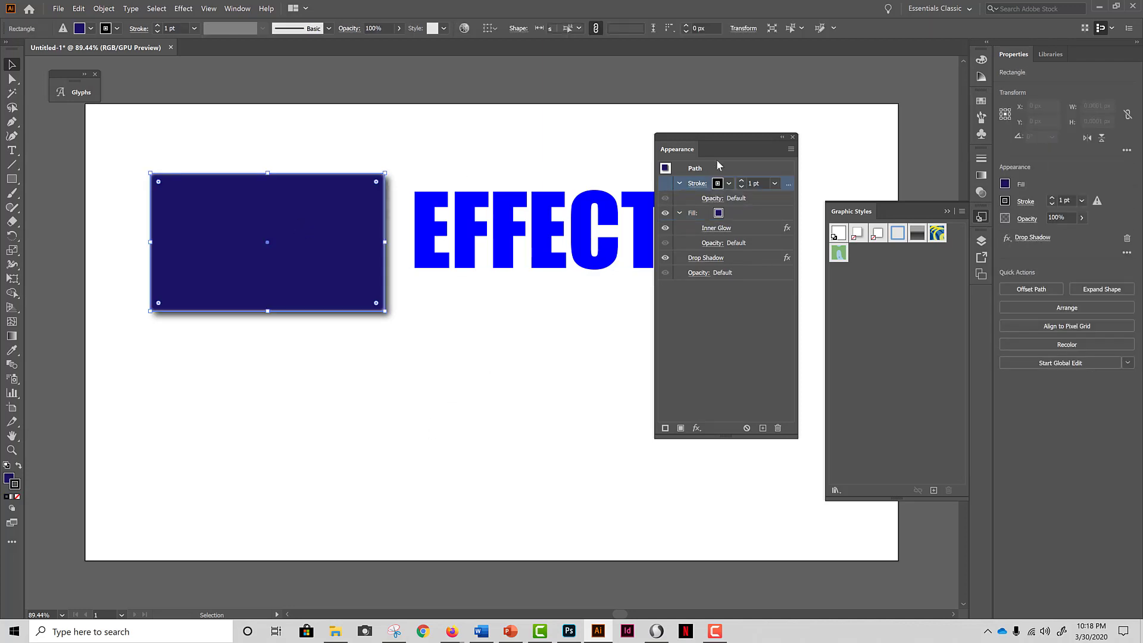
{"action": "left_click", "coordinate": [665, 214]}
{"action": "left_click", "coordinate": [665, 213]}
{"action": "left_click", "coordinate": [665, 185]}
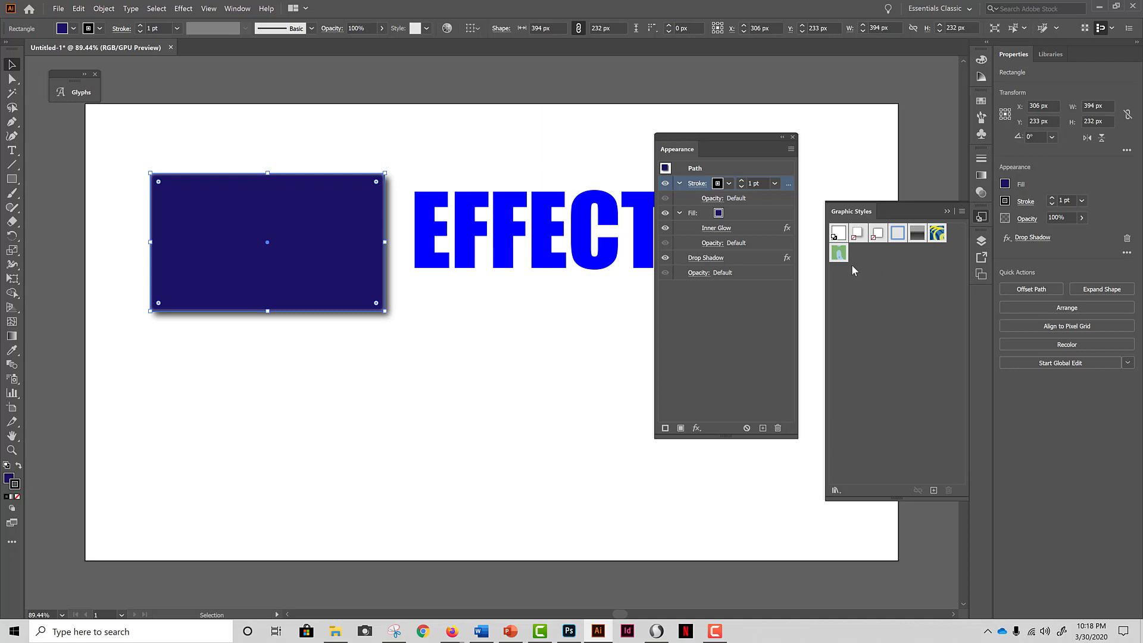
{"action": "left_click", "coordinate": [450, 357]}
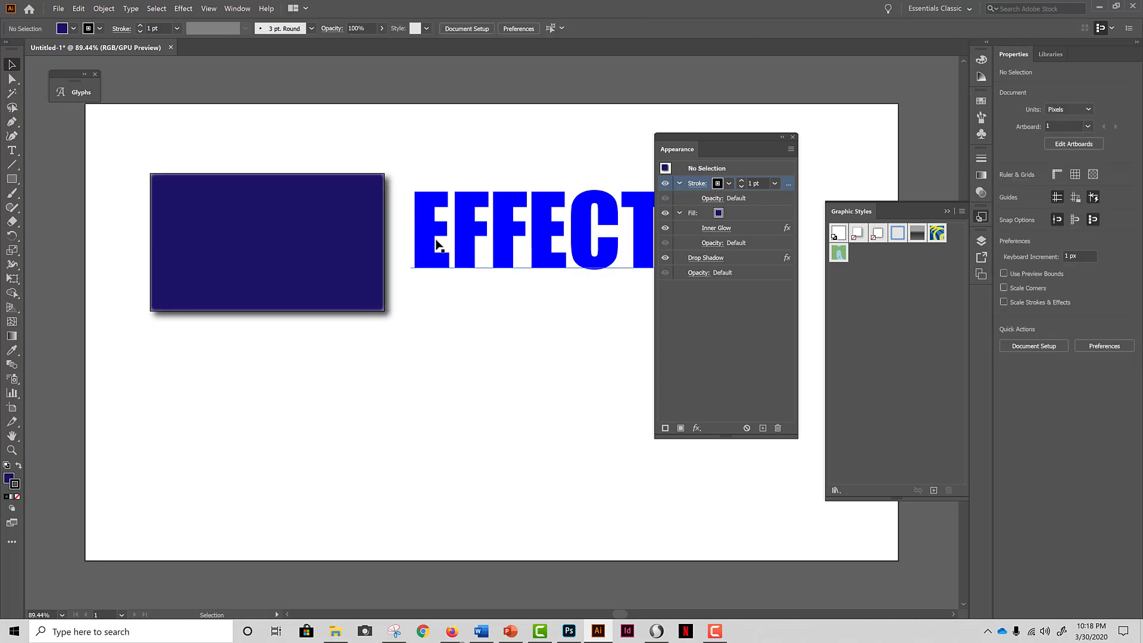
- Reposition the rectangle in the upper-left corner of the artboard and the EFFECT text near the artboard's middle
{"action": "left_click_drag", "start_coordinate": [436, 245], "coordinate": [420, 405]}
{"action": "left_click_drag", "start_coordinate": [339, 288], "coordinate": [304, 208]}
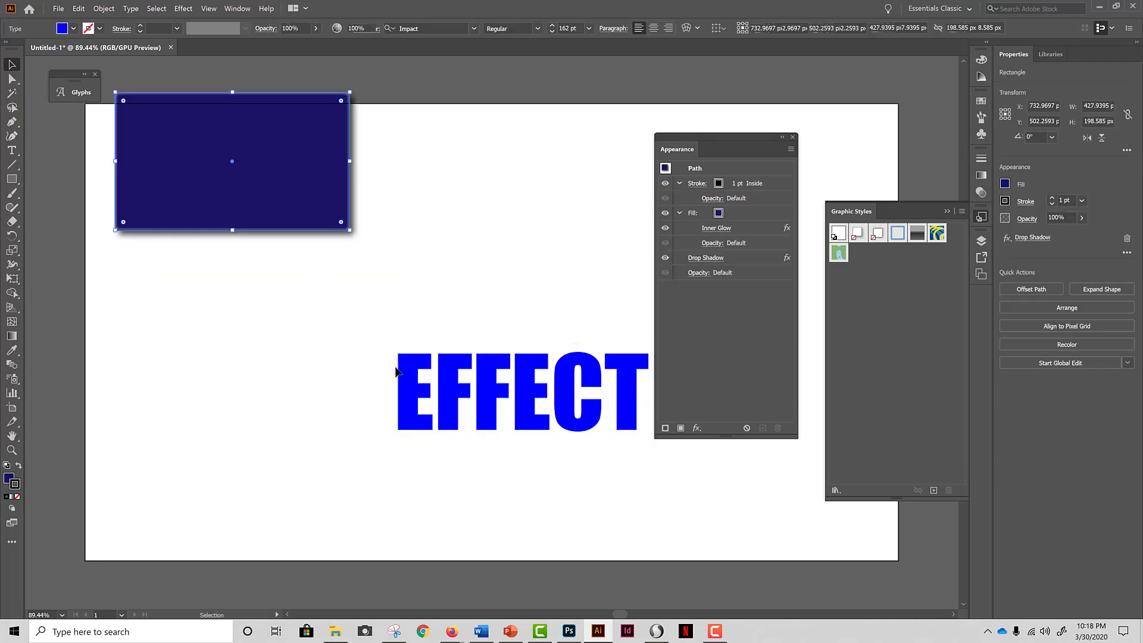
{"action": "left_click_drag", "start_coordinate": [454, 410], "coordinate": [411, 358]}
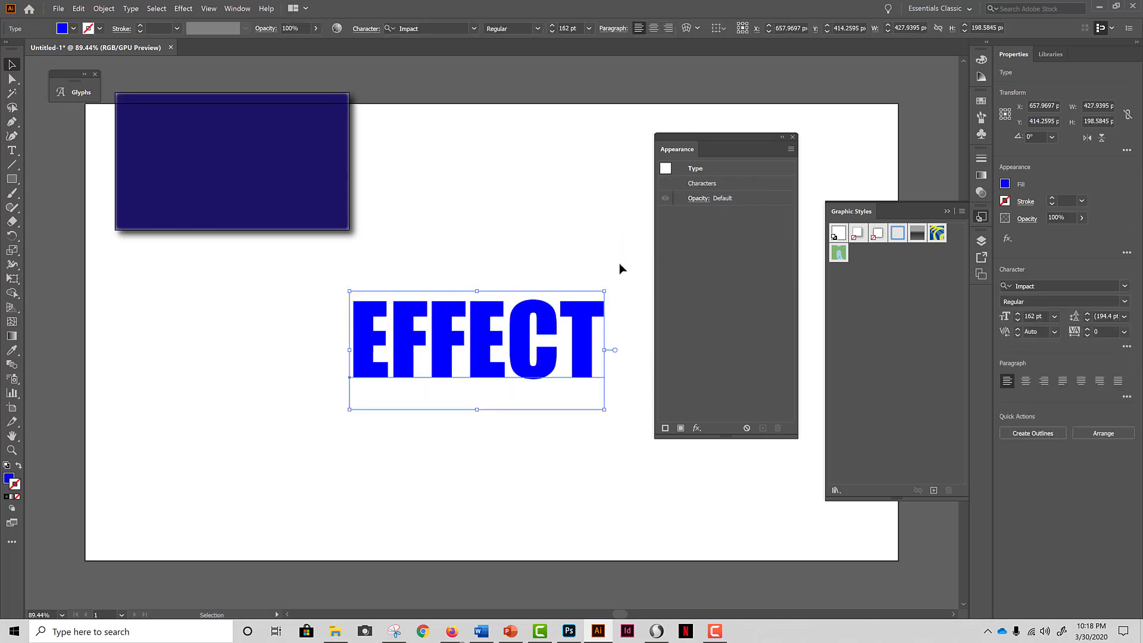
- Try to add a second fill for the EFFECT text and place it below the stroke
{"action": "left_click", "coordinate": [696, 428]}
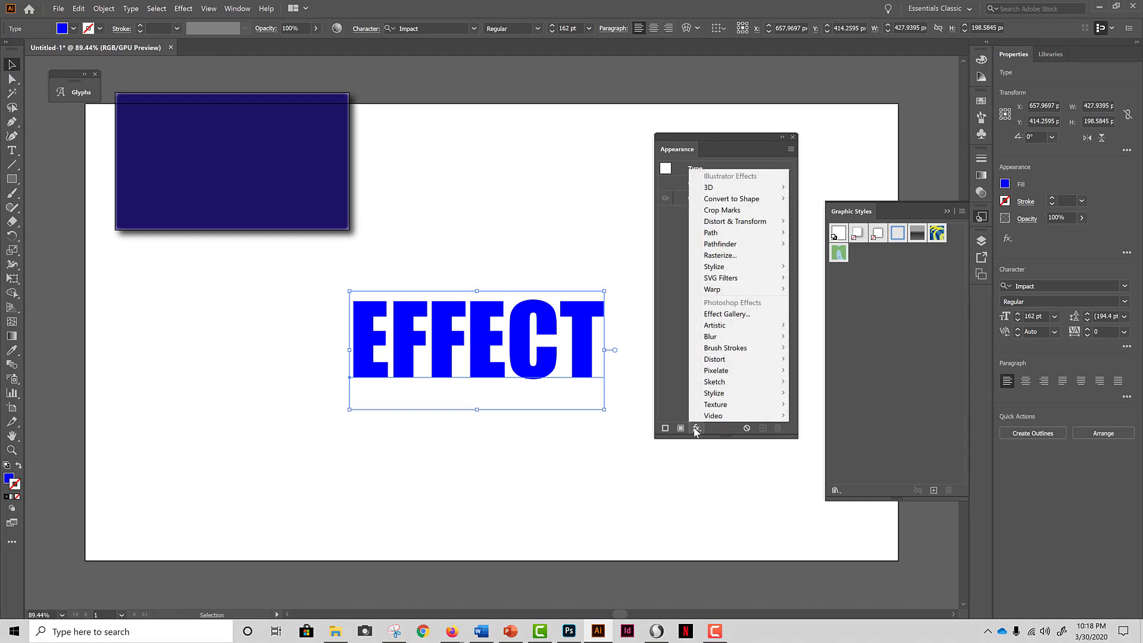
{"action": "left_click", "coordinate": [671, 450]}
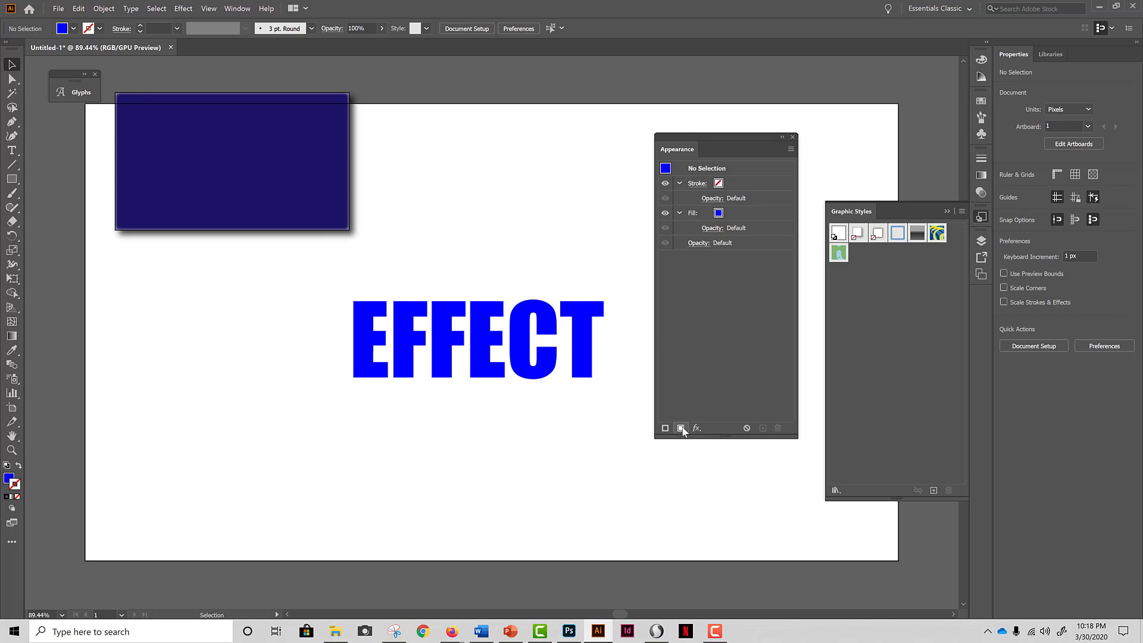
{"action": "left_click", "coordinate": [681, 428]}
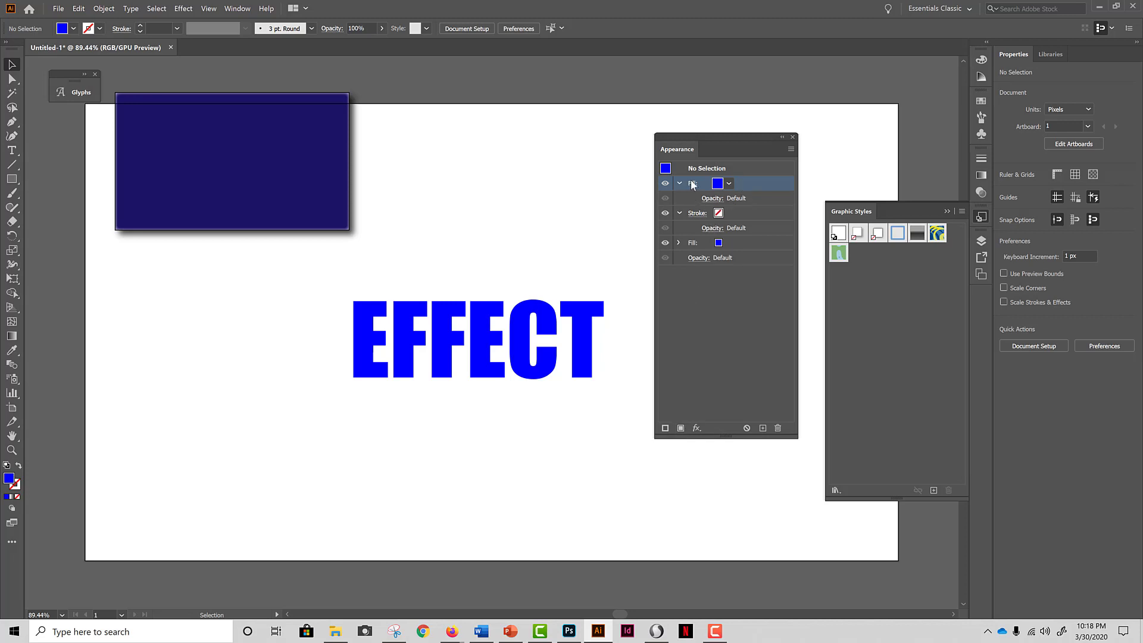
{"action": "left_click_drag", "start_coordinate": [692, 185], "coordinate": [691, 244]}
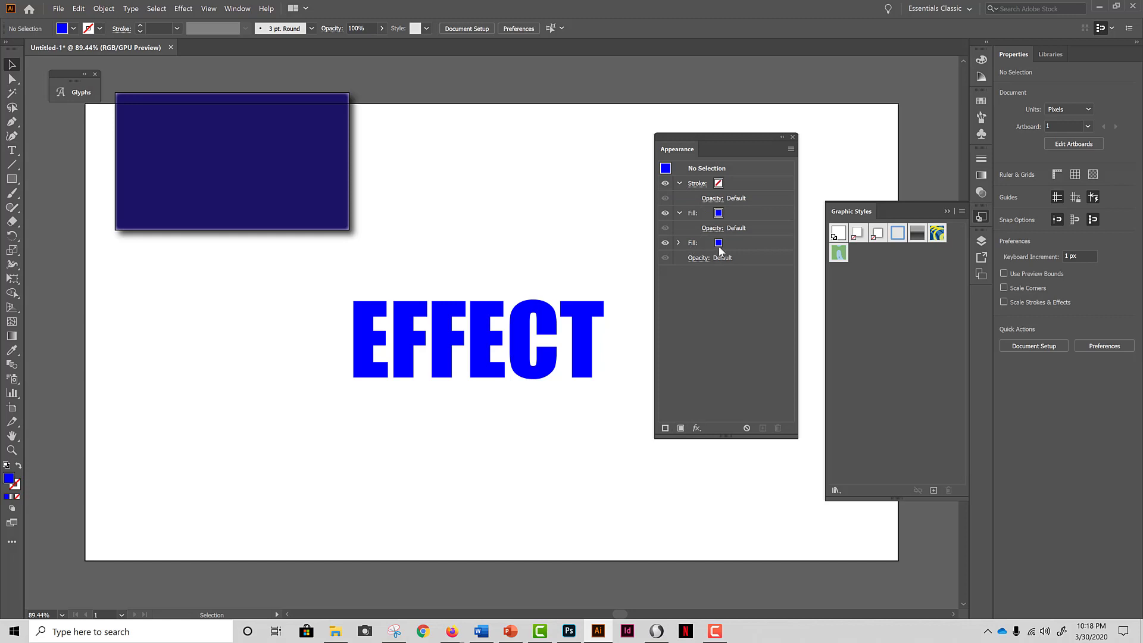
- Try to color the lower fill black and the upper fill orange, and hide the upper one
{"action": "left_click", "coordinate": [717, 243]}
{"action": "left_click", "coordinate": [729, 244]}
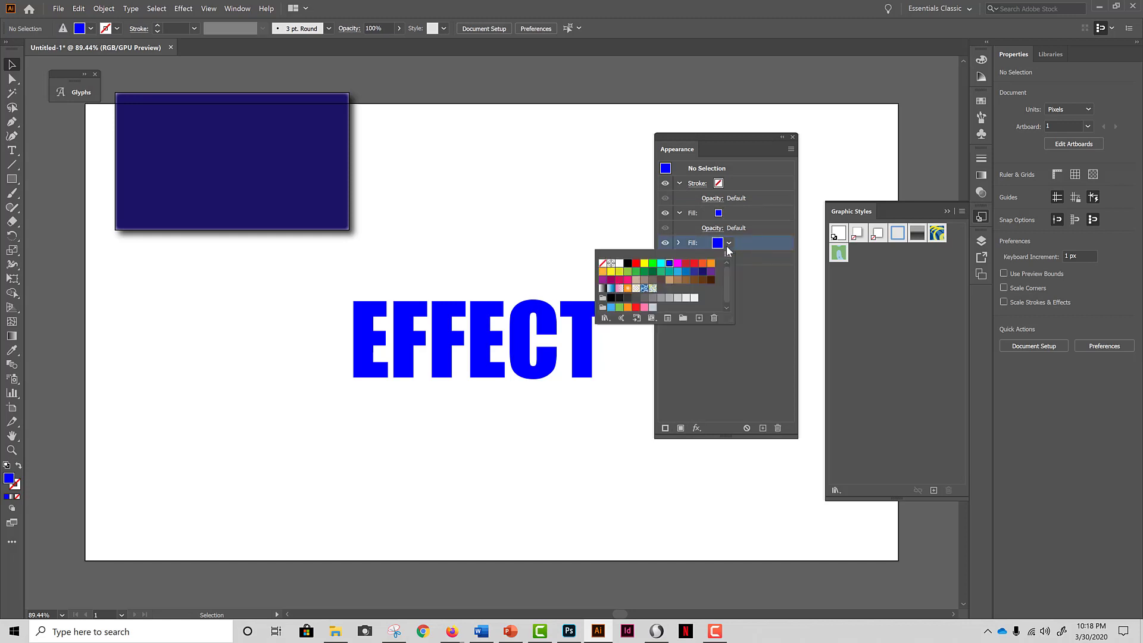
{"action": "left_click", "coordinate": [628, 263]}
{"action": "left_click", "coordinate": [715, 213]}
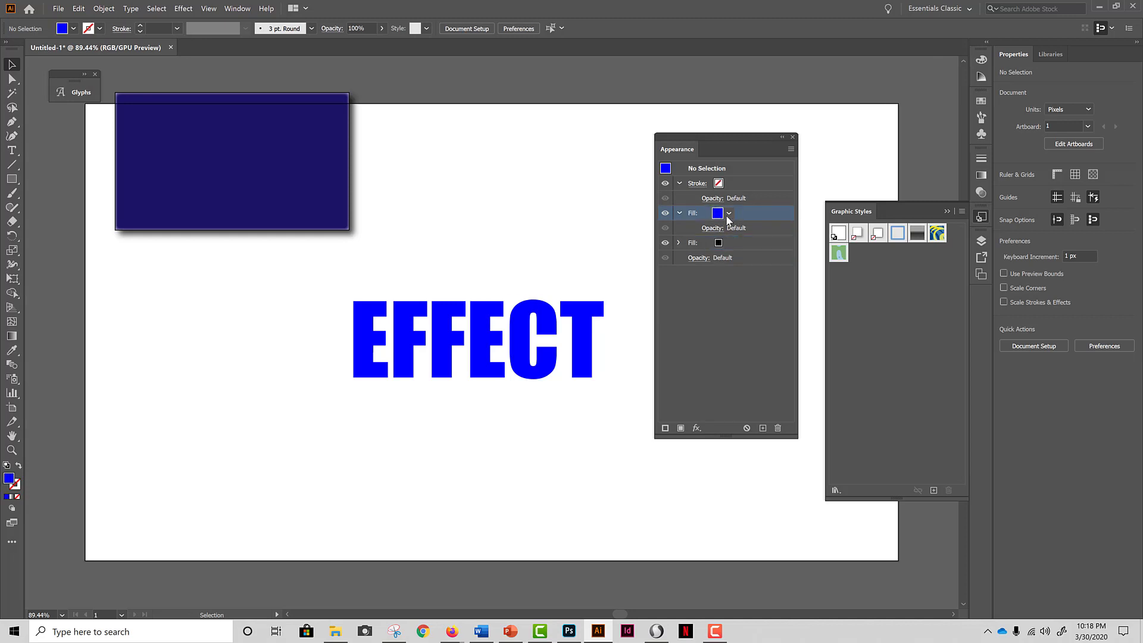
{"action": "left_click", "coordinate": [728, 213]}
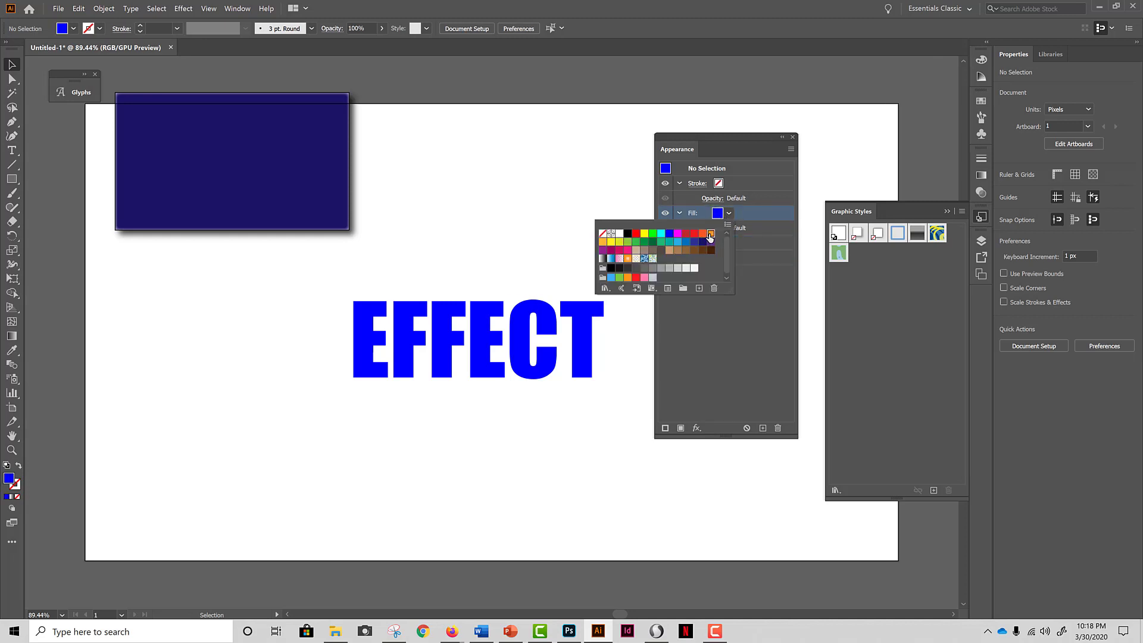
{"action": "left_click", "coordinate": [710, 233]}
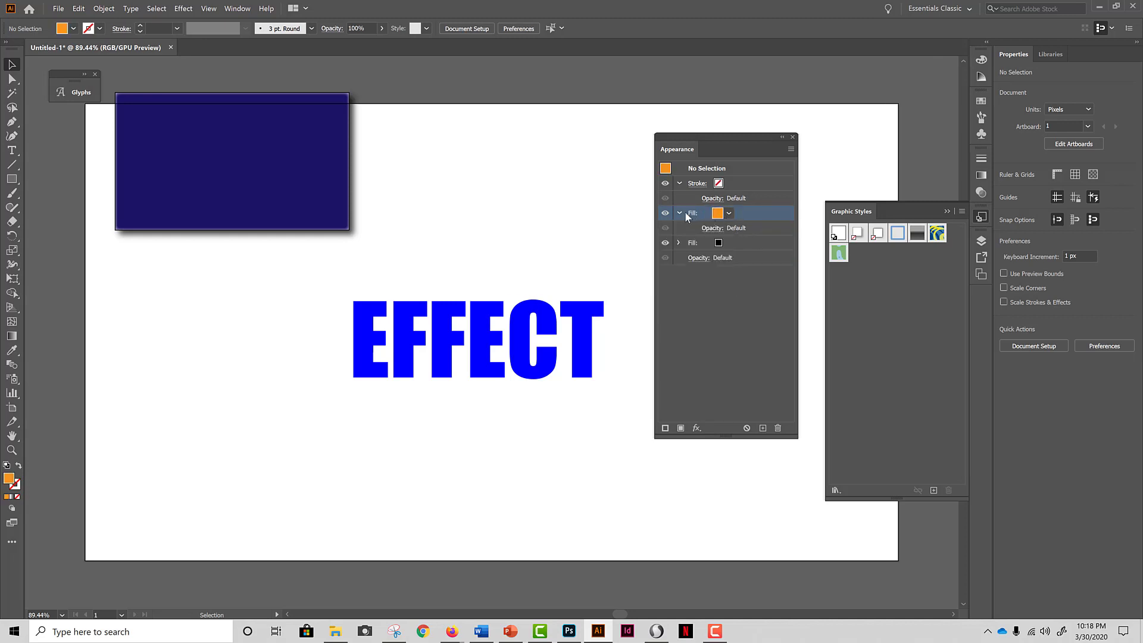
{"action": "left_click", "coordinate": [664, 214]}
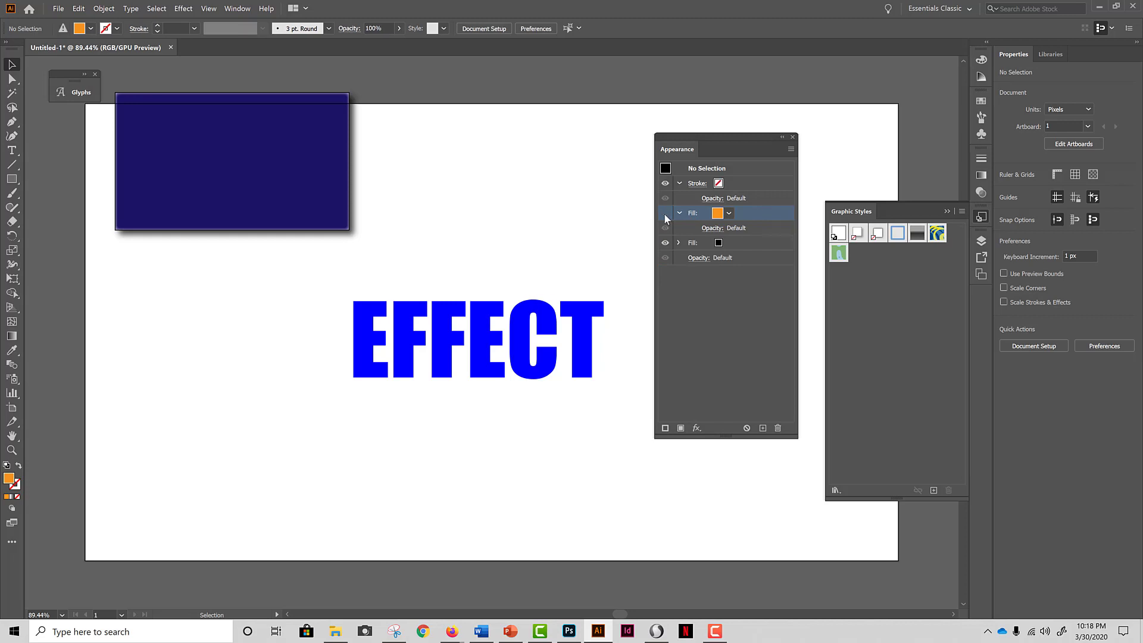
- Select the EFFECT text and add a new fill to the whole type object
{"action": "left_click", "coordinate": [597, 307]}
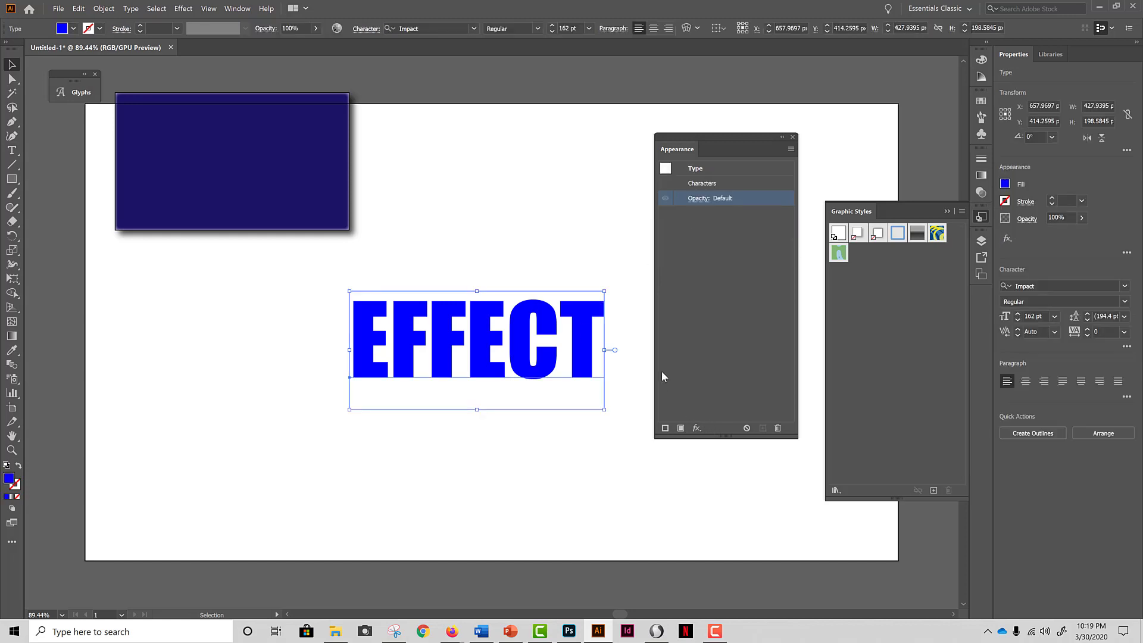
{"action": "left_click", "coordinate": [695, 428]}
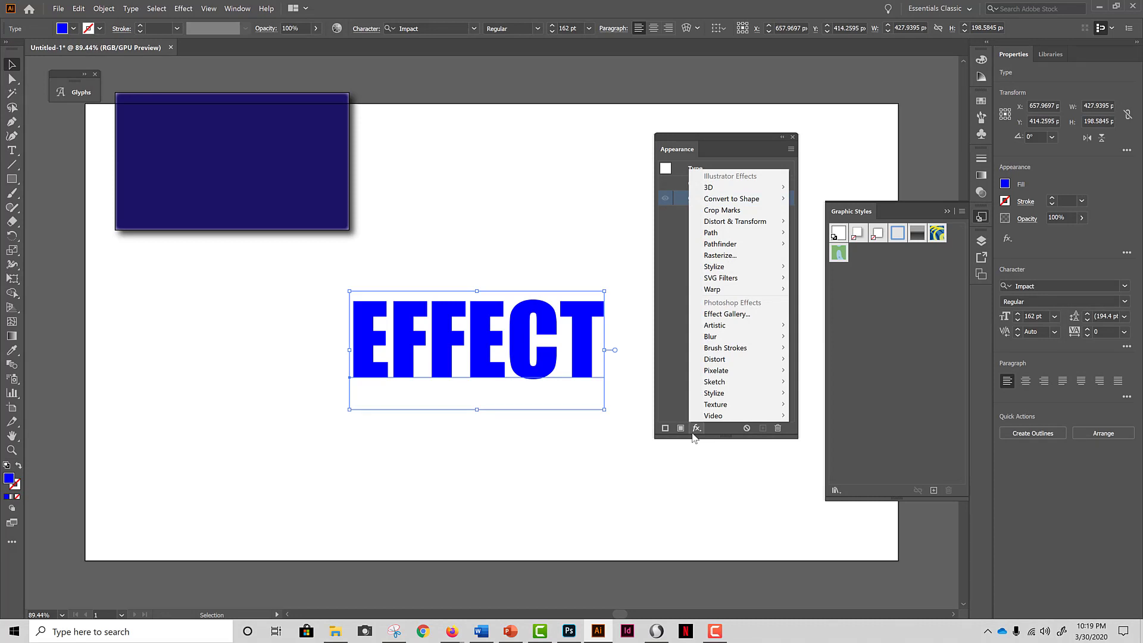
{"action": "left_click", "coordinate": [681, 428]}
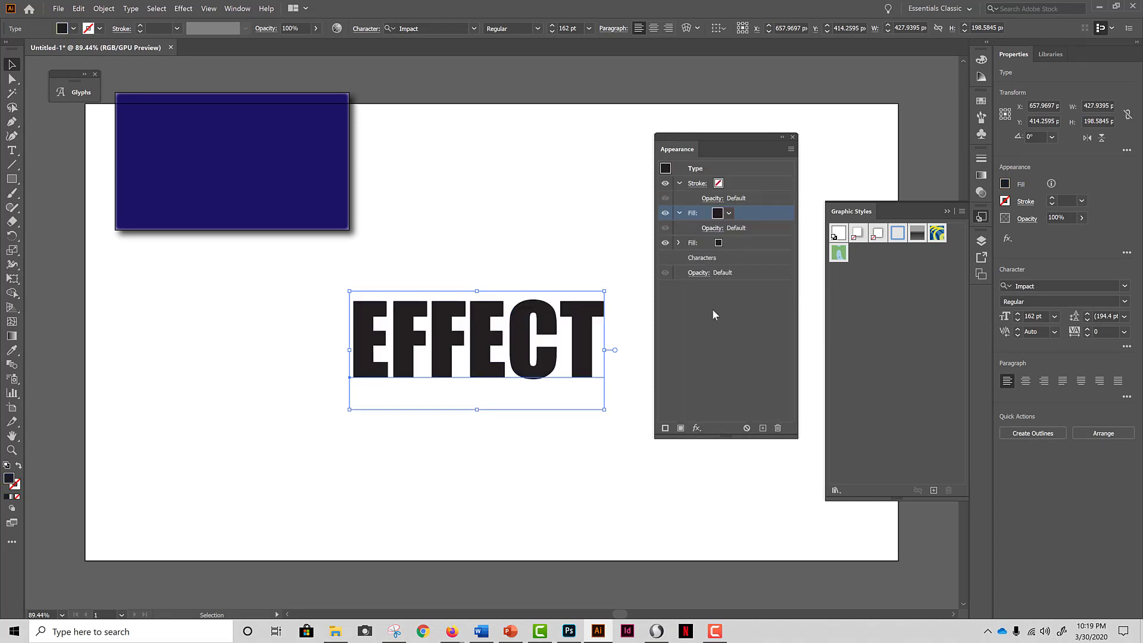
- Color the upper fill of the EFFECT text orange and toggle its visibility to check the black fill beneath
{"action": "left_click", "coordinate": [719, 247]}
{"action": "left_click", "coordinate": [726, 214]}
{"action": "left_click", "coordinate": [728, 213]}
{"action": "left_click", "coordinate": [710, 235]}
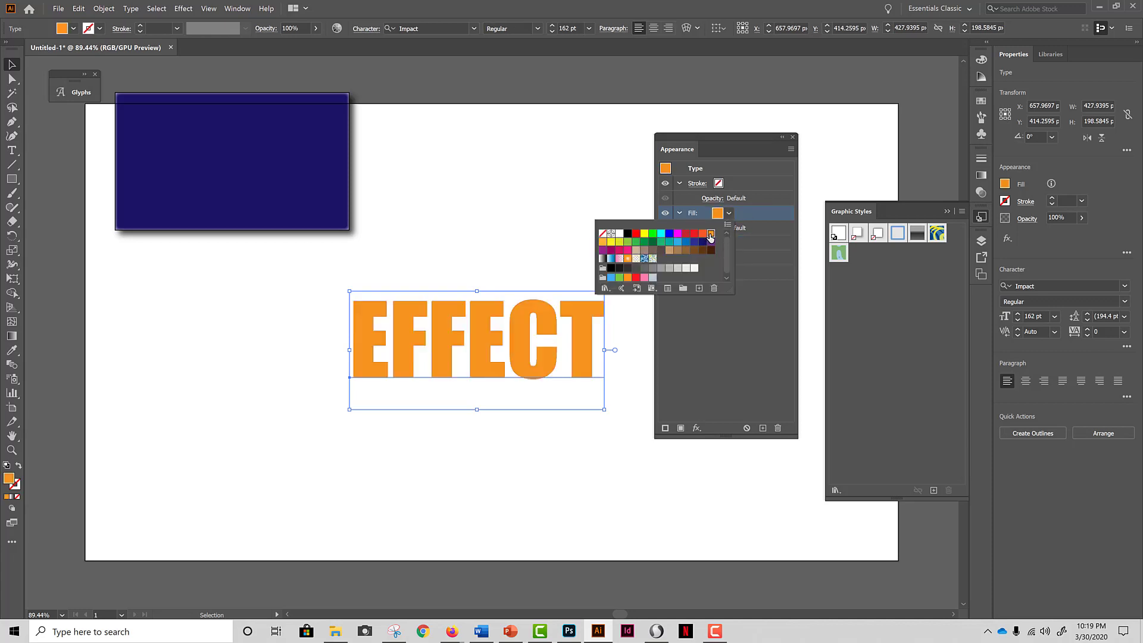
{"action": "left_click", "coordinate": [754, 208]}
{"action": "left_click", "coordinate": [665, 214]}
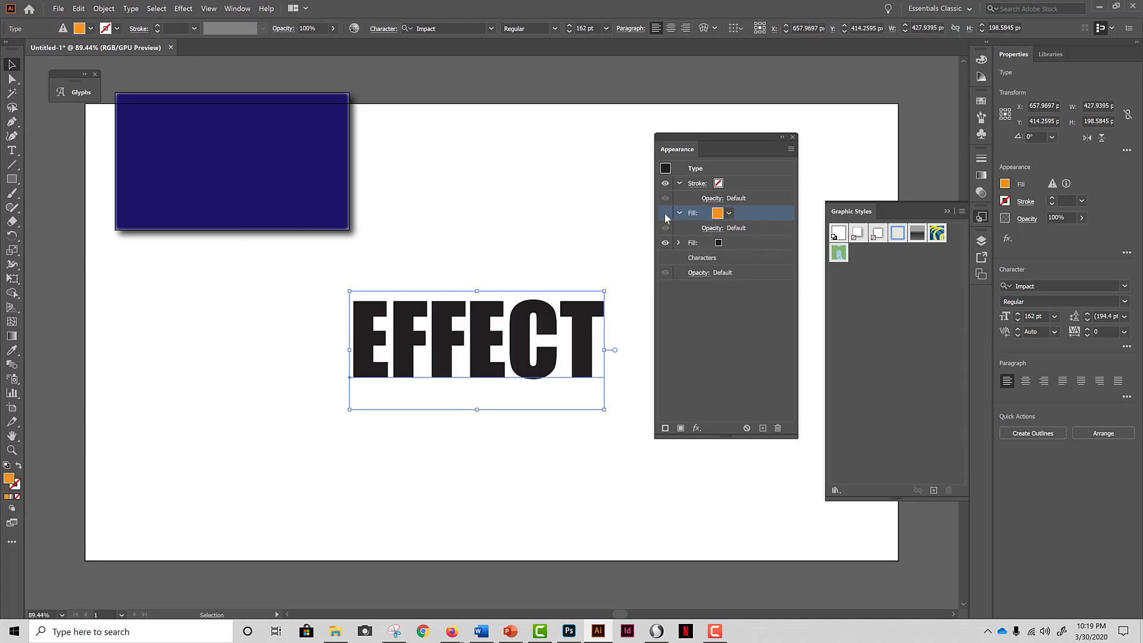
{"action": "left_click", "coordinate": [665, 214]}
- Apply an Offset Path effect to the text's lower black fill with 3 px offset, Miter joins and miter limit 4
{"action": "left_click", "coordinate": [701, 246]}
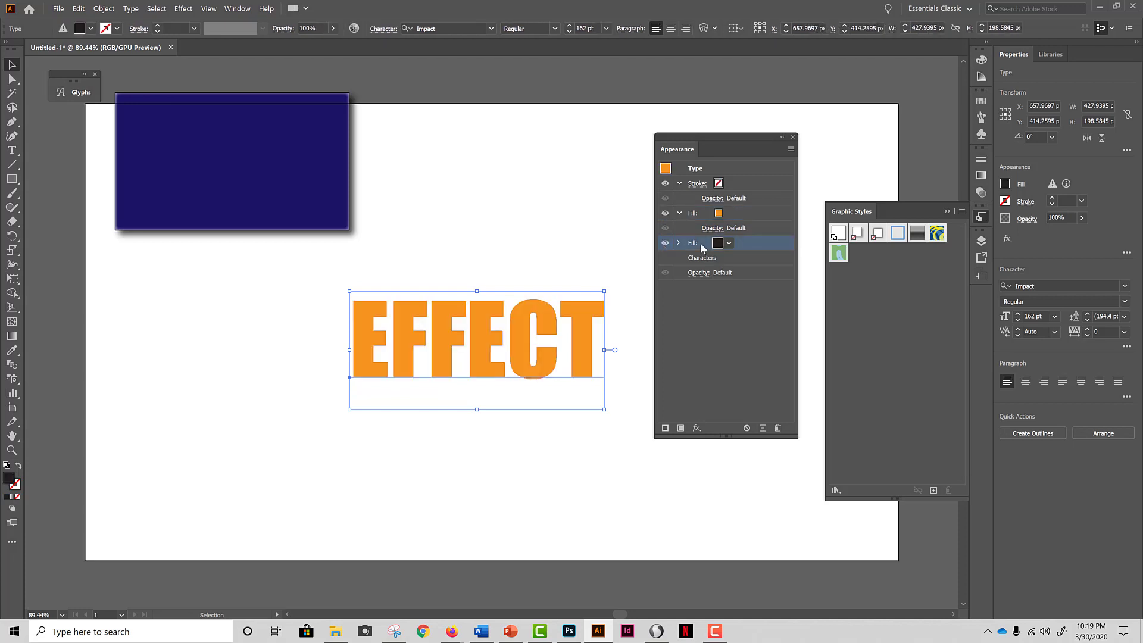
{"action": "left_click", "coordinate": [696, 428]}
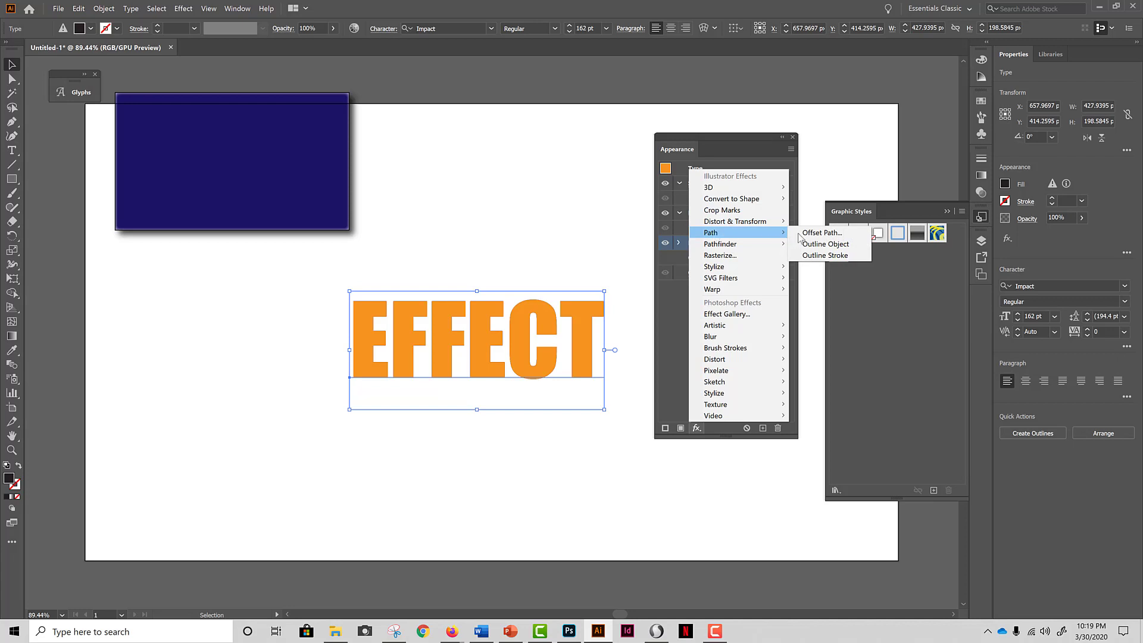
{"action": "left_click", "coordinate": [800, 233]}
{"action": "left_click_drag", "start_coordinate": [613, 253], "coordinate": [860, 280]}
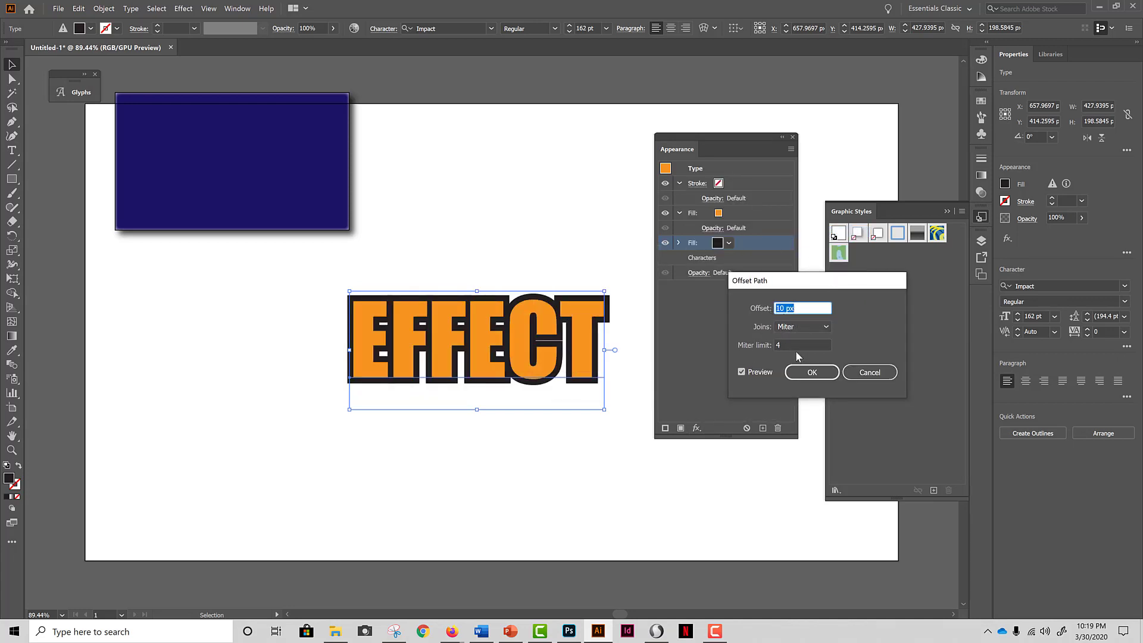
{"action": "left_click", "coordinate": [803, 306]}
{"action": "key", "text": "Down"}
{"action": "key", "text": "Down"}
{"action": "key", "text": "Down"}
{"action": "key", "text": "Down"}
{"action": "key", "text": "Down"}
{"action": "key", "text": "Down"}
{"action": "key", "text": "Down"}
{"action": "key", "text": "Down"}
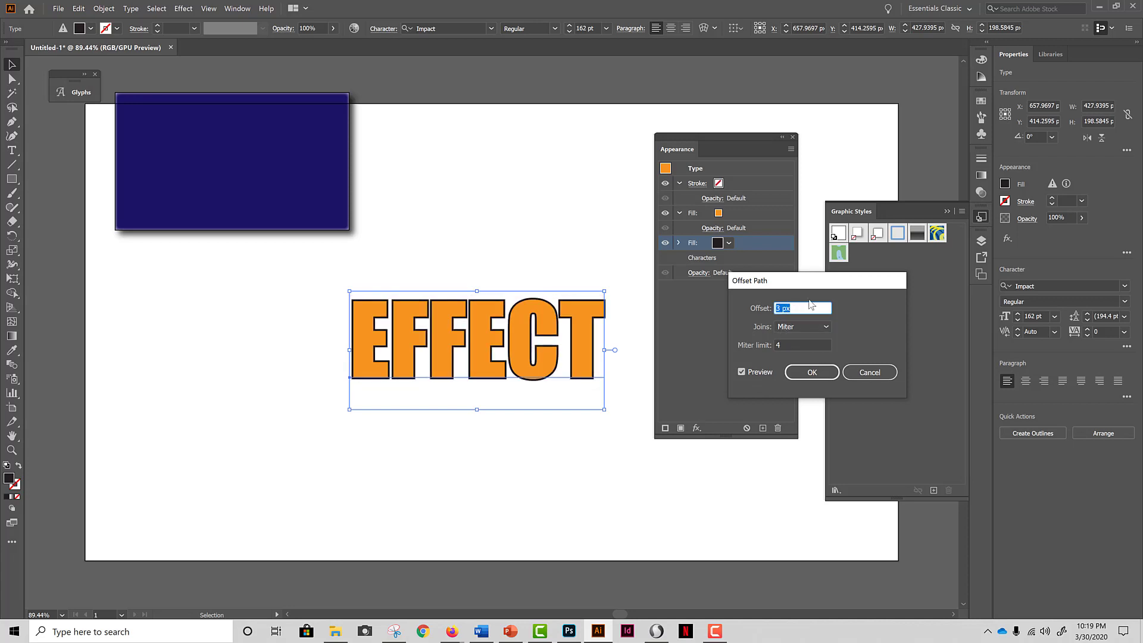
{"action": "left_click", "coordinate": [811, 372]}
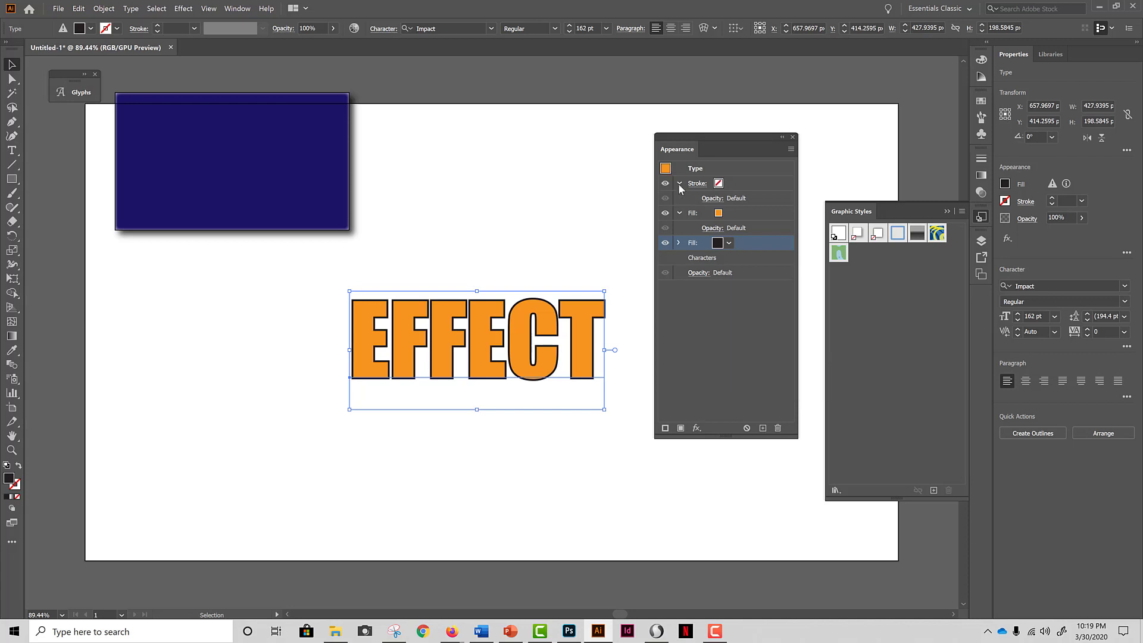
- Toggle the orange fill's visibility to inspect the offset black fill behind it, and select the black fill
{"action": "left_click", "coordinate": [667, 214]}
{"action": "left_click", "coordinate": [666, 213]}
{"action": "left_click", "coordinate": [665, 213]}
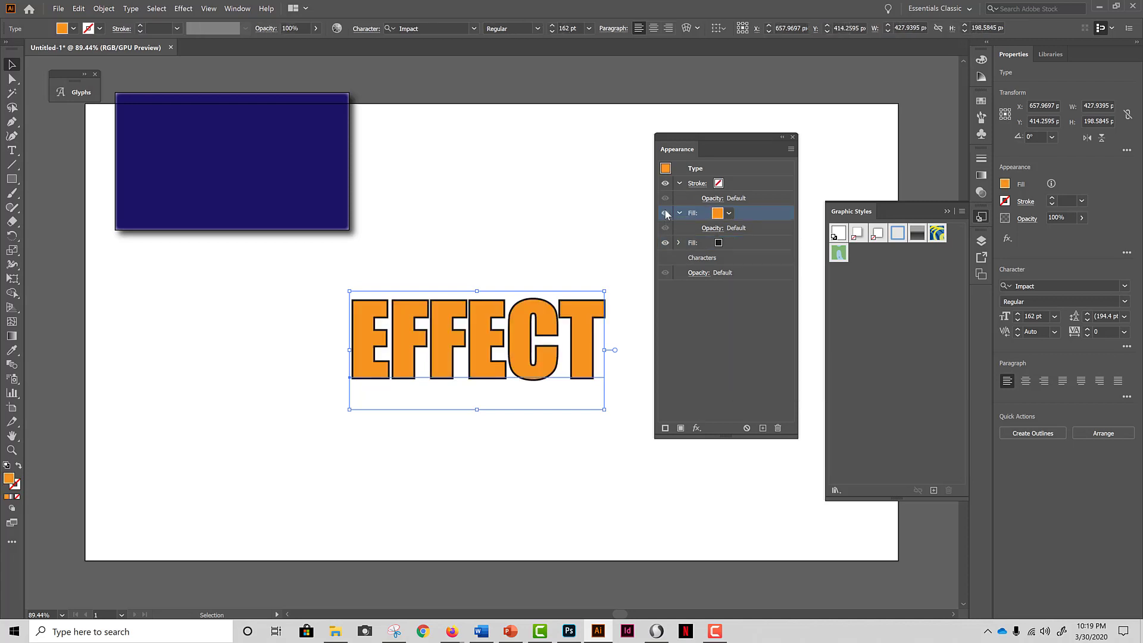
{"action": "left_click", "coordinate": [741, 250]}
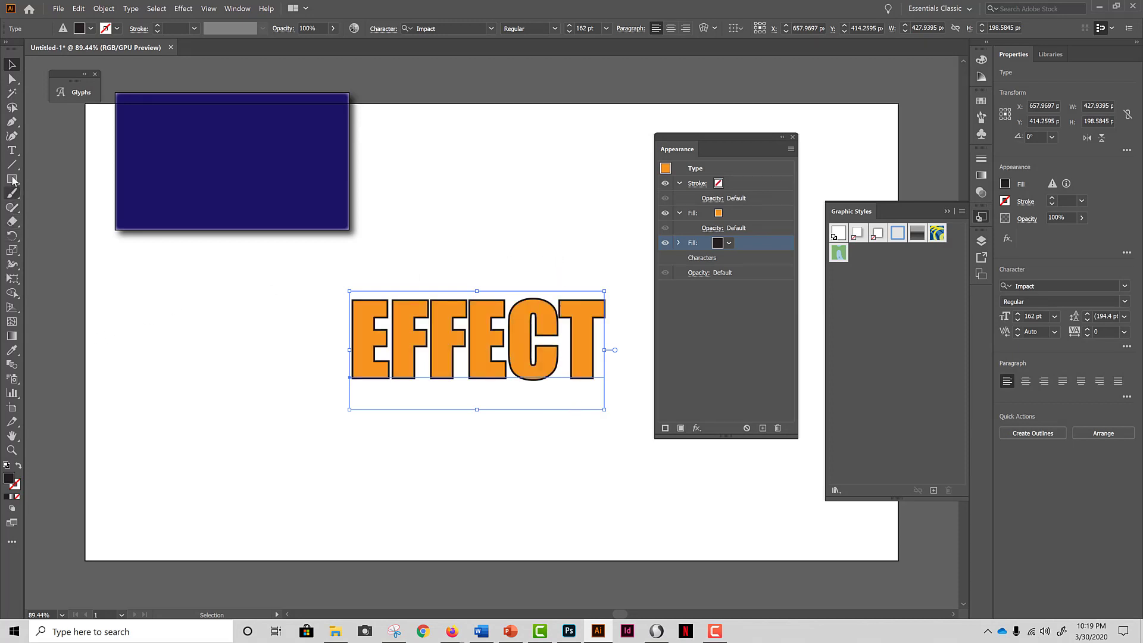
- Replace the word EFFECT with HELLO using the Type tool and return to the Selection tool
{"action": "left_click", "coordinate": [12, 150]}
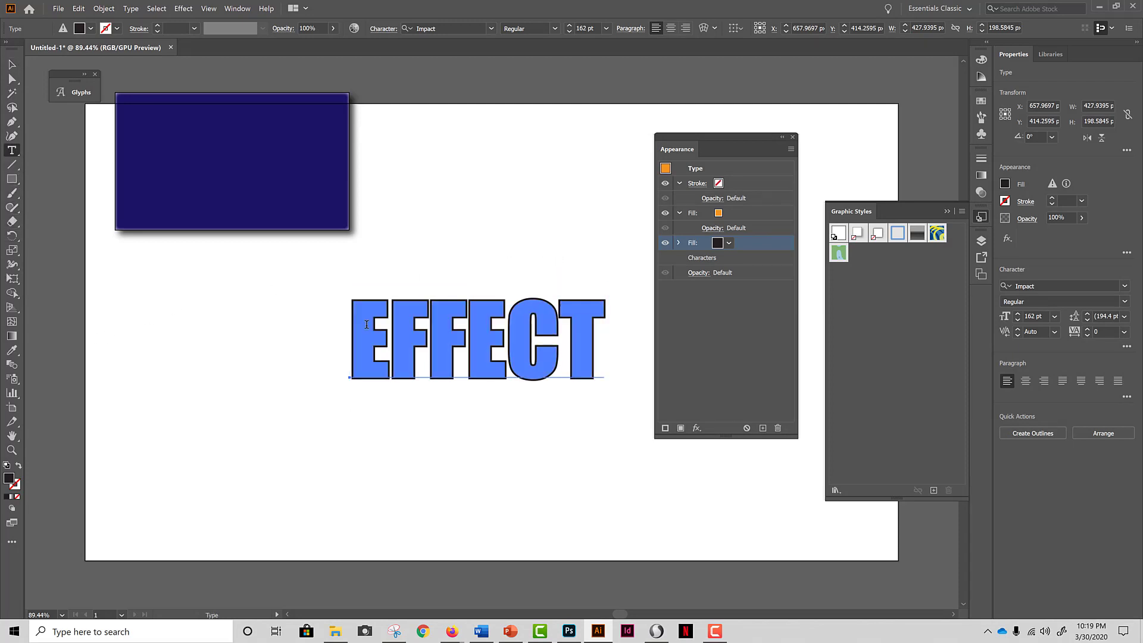
{"action": "left_click_drag", "start_coordinate": [351, 342], "coordinate": [663, 348]}
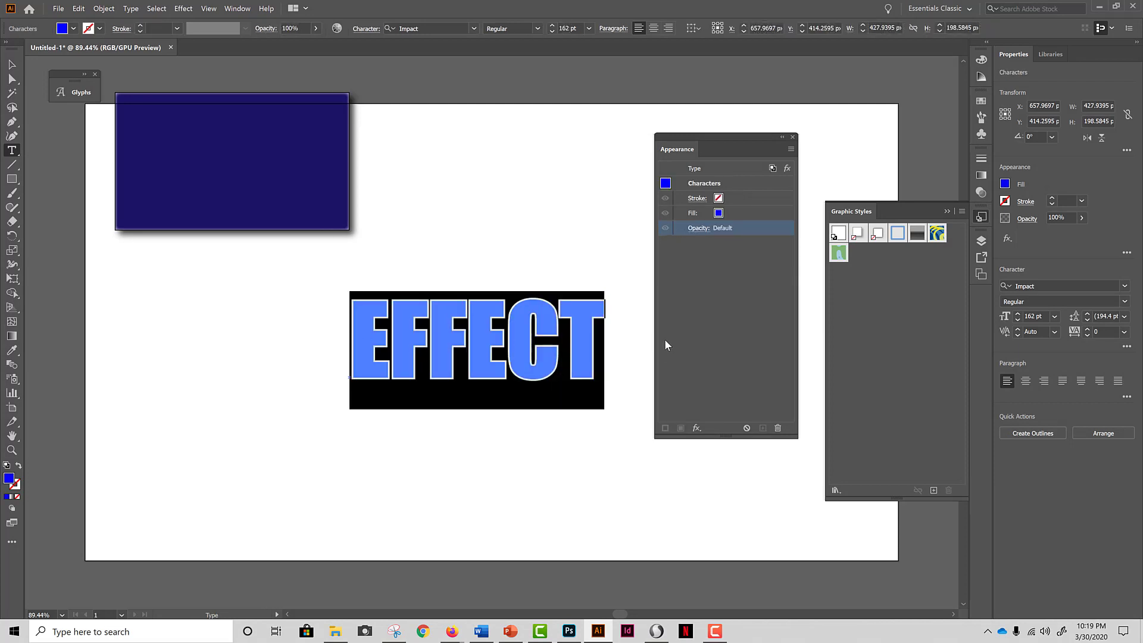
{"action": "type", "text": "HELLOW"}
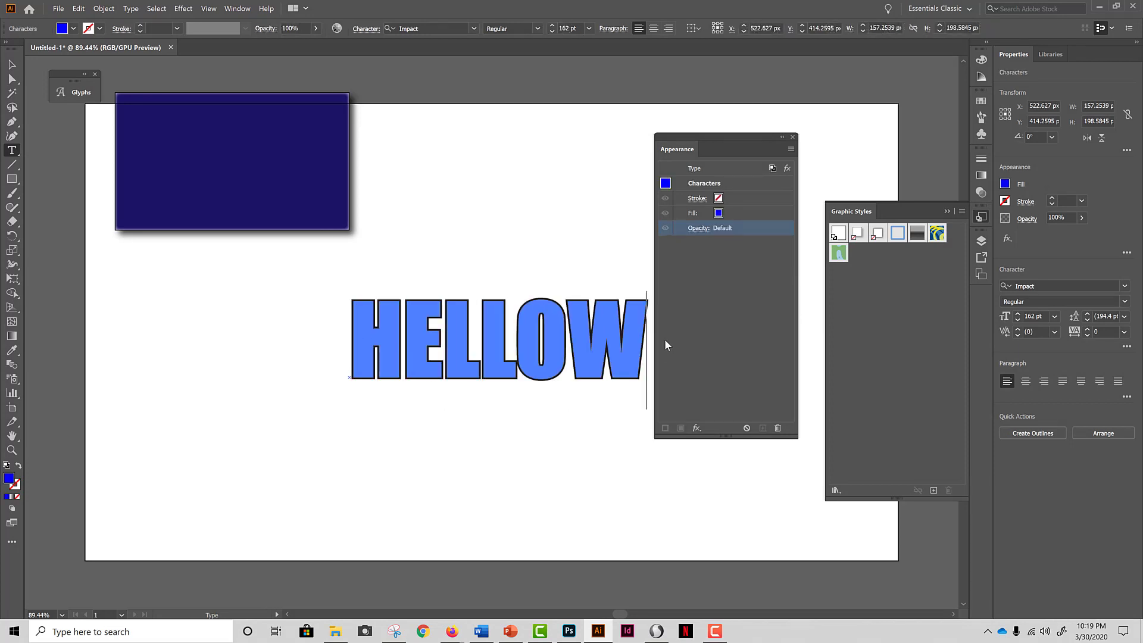
{"action": "key", "text": "BackSpace"}
{"action": "left_click", "coordinate": [12, 64]}
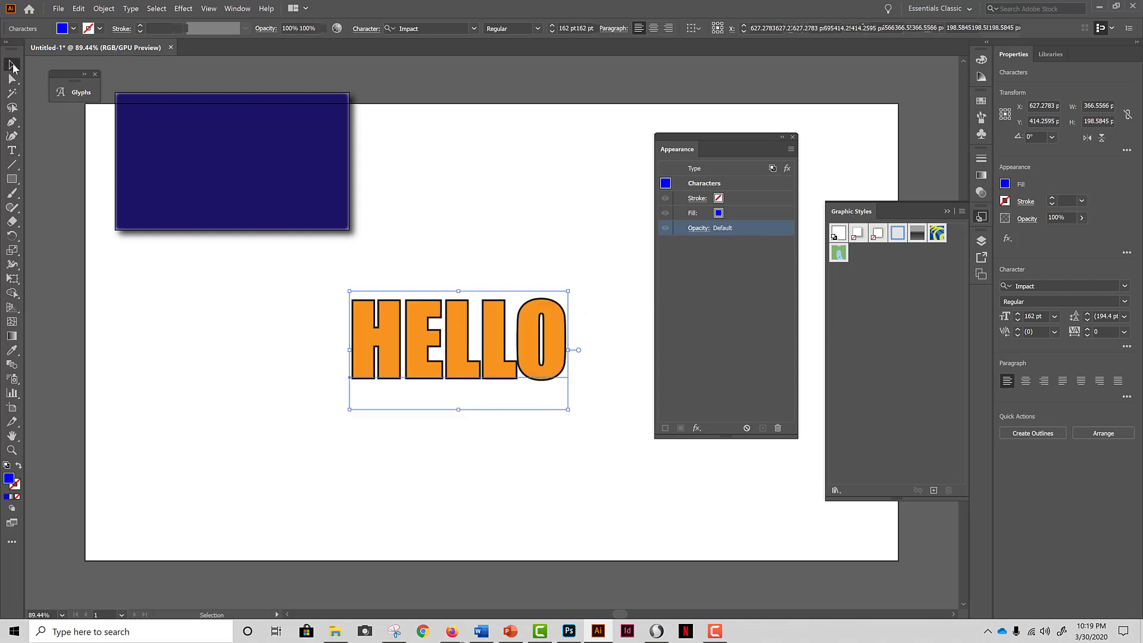
- Create a second HELLO text in Impact 162 pt and position it directly beneath the orange HELLO
{"action": "left_click", "coordinate": [227, 407]}
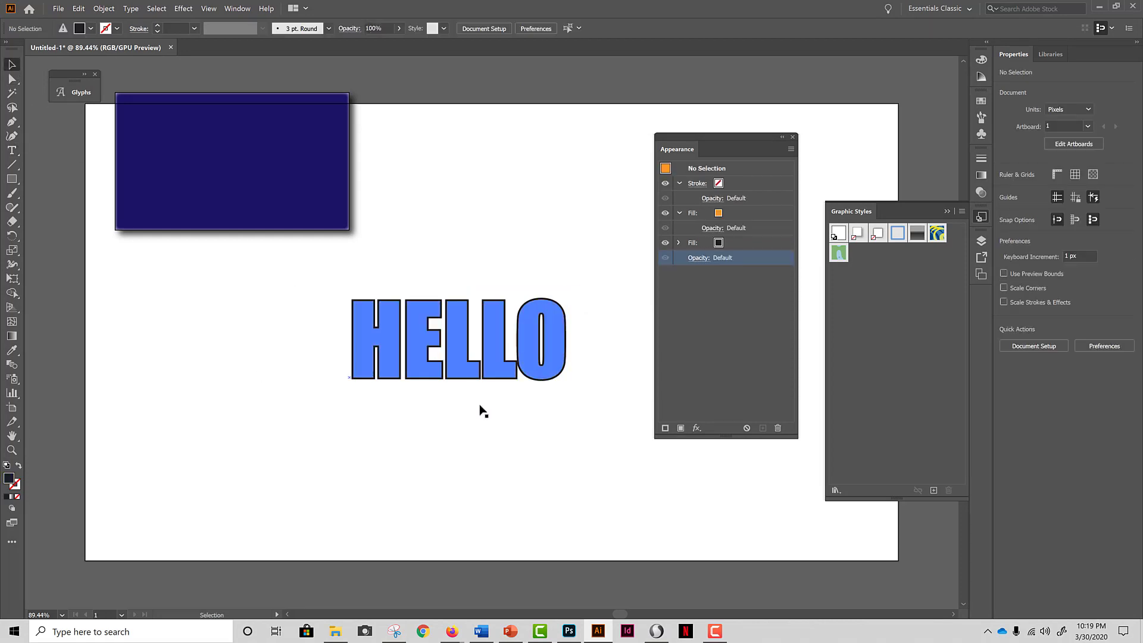
{"action": "left_click", "coordinate": [12, 150]}
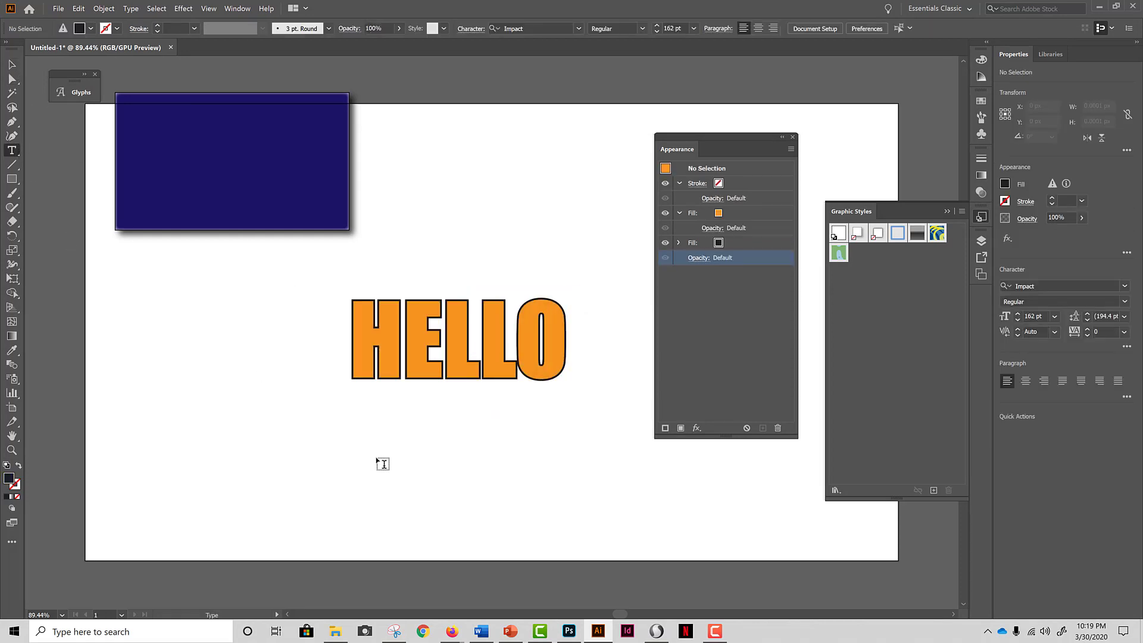
{"action": "left_click", "coordinate": [405, 490]}
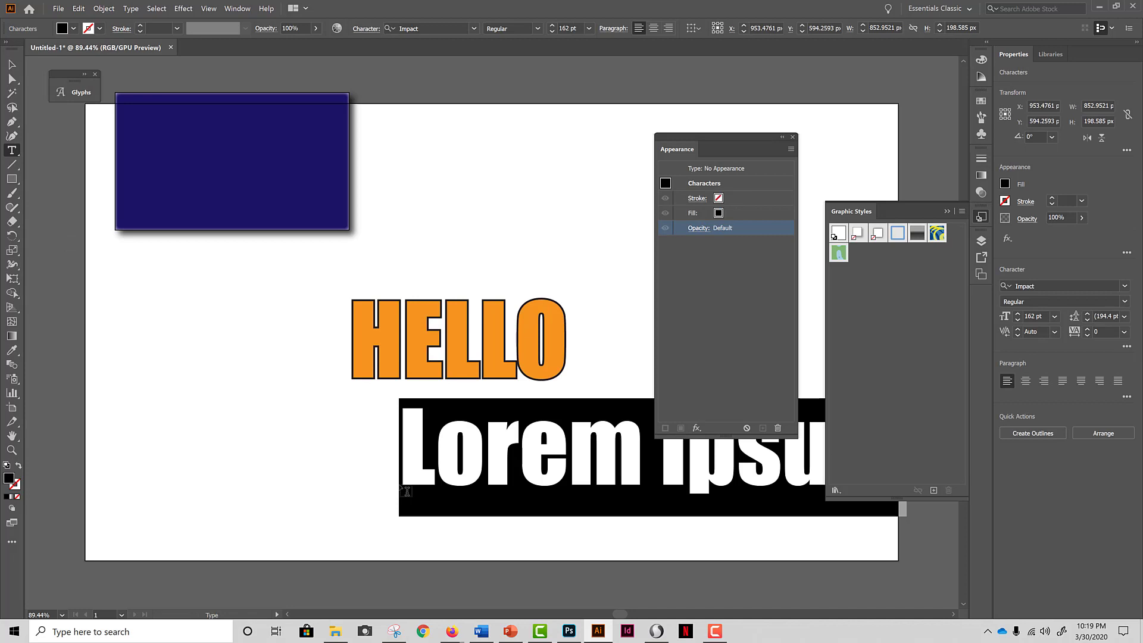
{"action": "type", "text": "HELLOW"}
{"action": "key", "text": "BackSpace"}
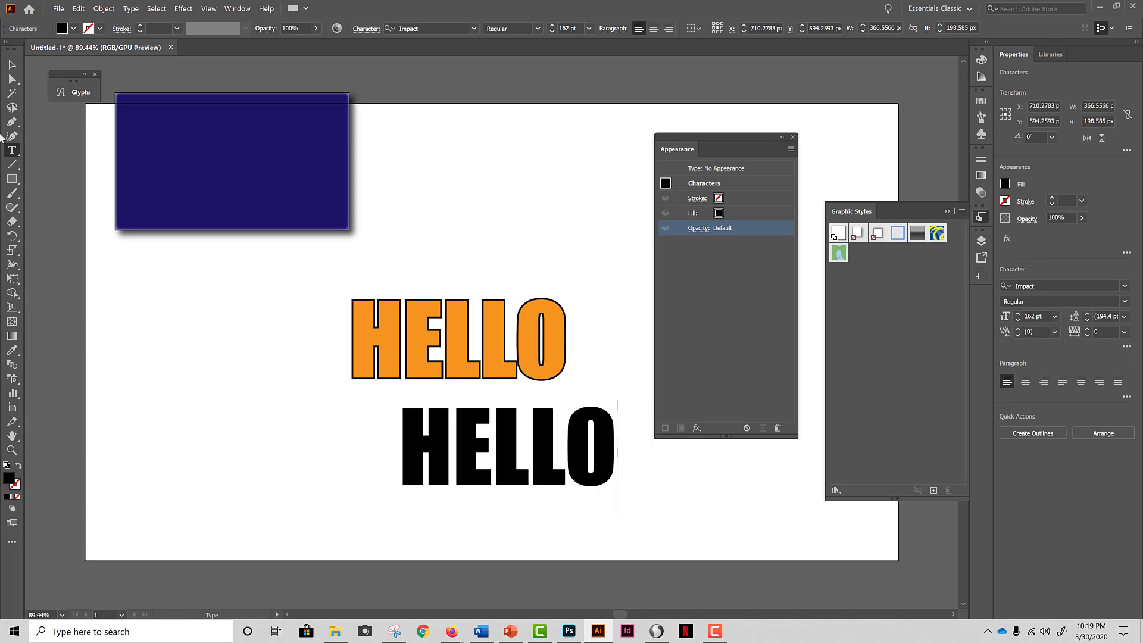
{"action": "left_click", "coordinate": [12, 64]}
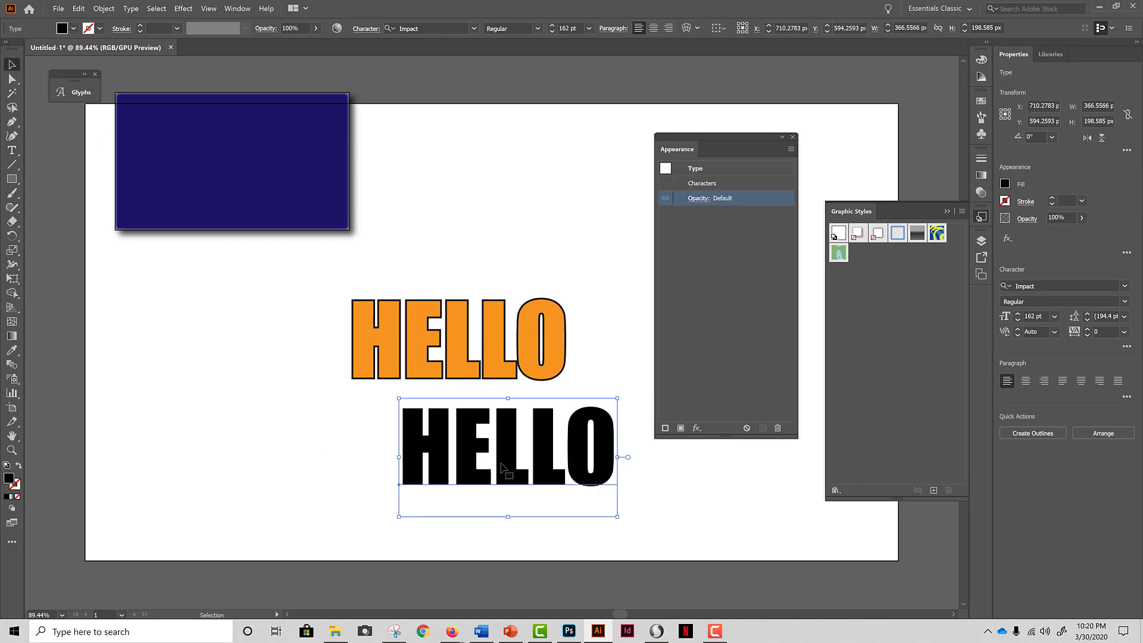
{"action": "left_click_drag", "start_coordinate": [501, 467], "coordinate": [448, 489]}
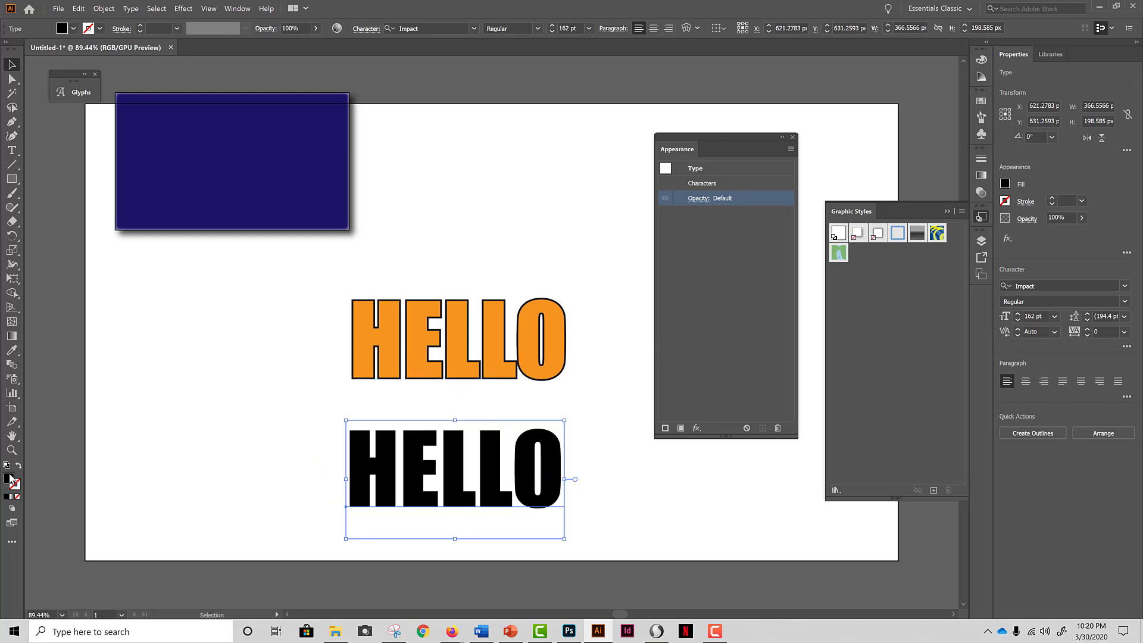
- Color the lower HELLO's fill orange and its stroke black
{"action": "left_click", "coordinate": [981, 101]}
{"action": "left_click", "coordinate": [941, 135]}
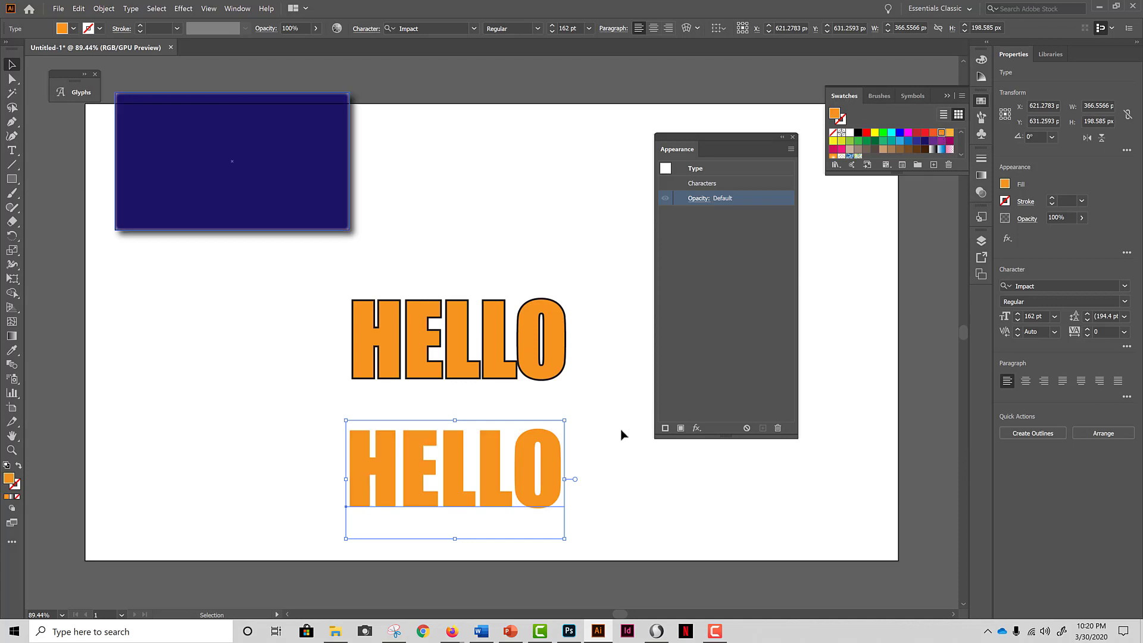
{"action": "left_click", "coordinate": [18, 485]}
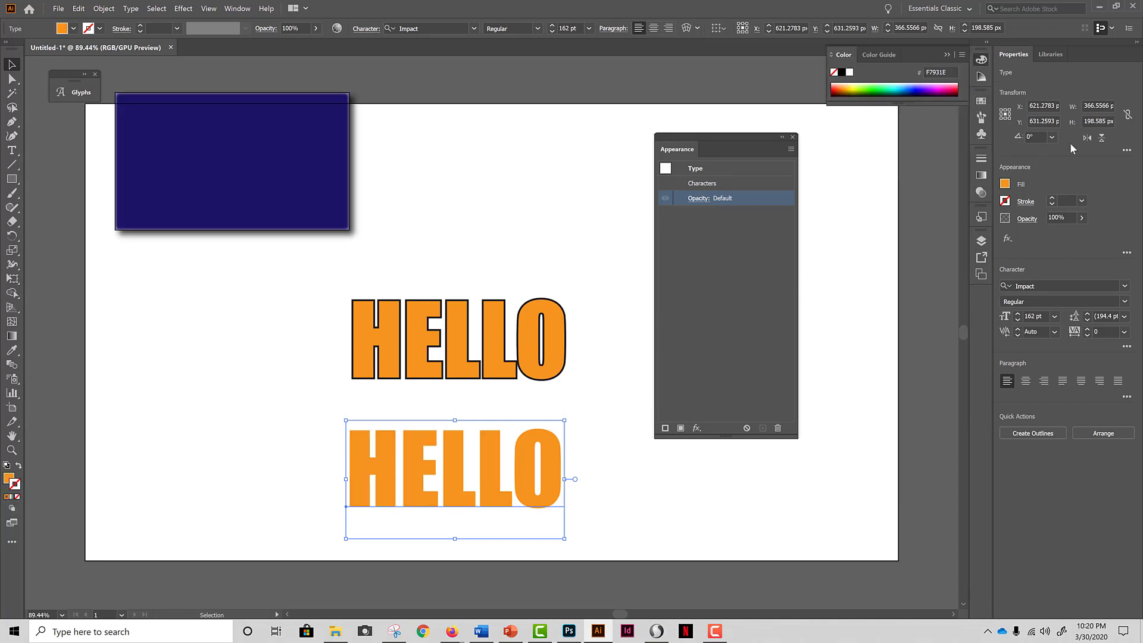
{"action": "left_click", "coordinate": [842, 73]}
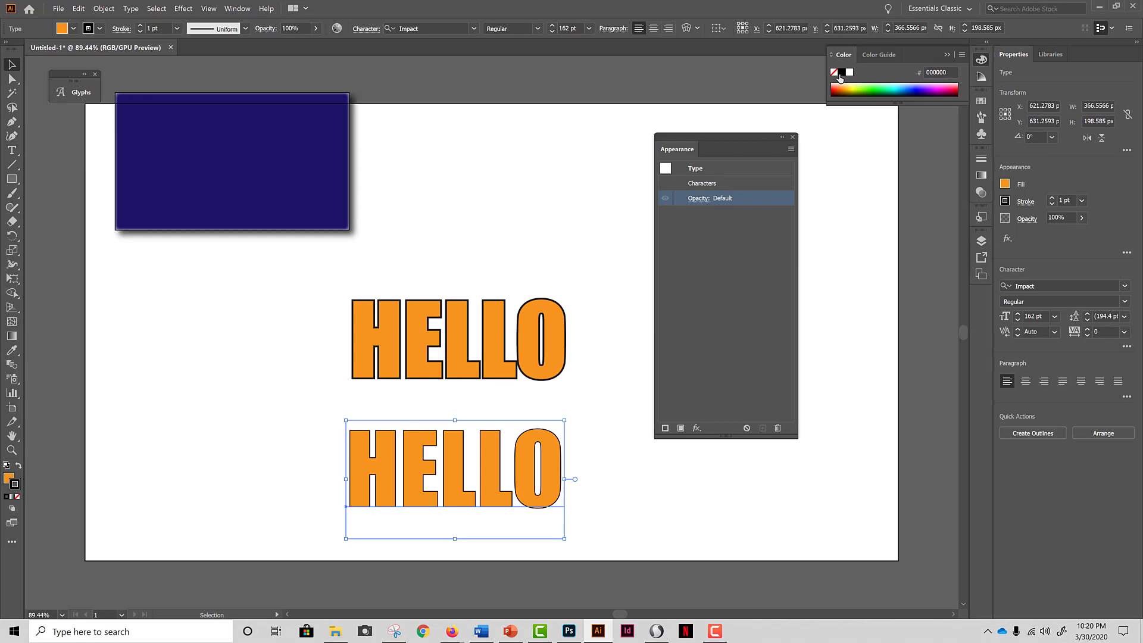
- Set the lower HELLO's stroke weight to 5 pt and show the full stroke options
{"action": "left_click", "coordinate": [981, 157]}
{"action": "left_click", "coordinate": [862, 169]}
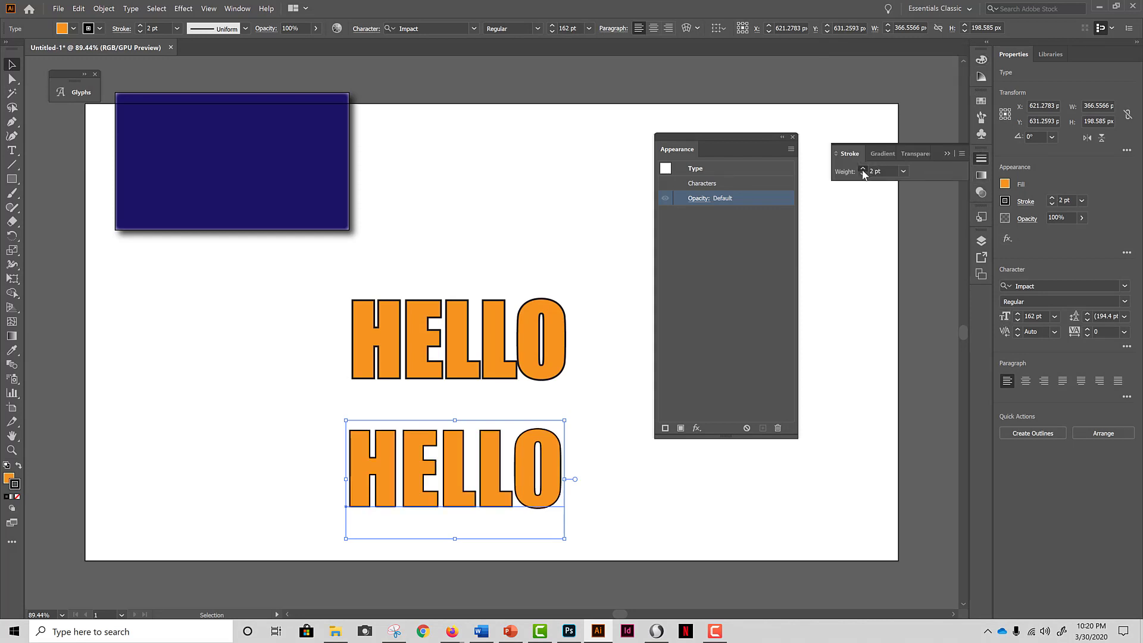
{"action": "left_click", "coordinate": [862, 169]}
{"action": "left_click", "coordinate": [862, 169]}
{"action": "left_click", "coordinate": [862, 169]}
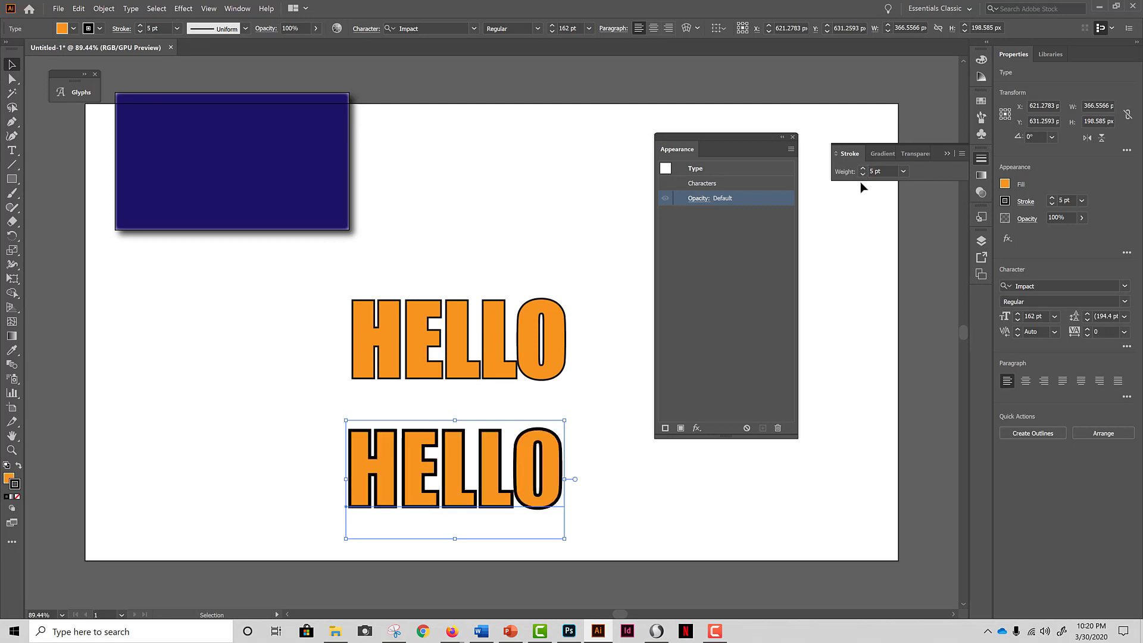
{"action": "left_click", "coordinate": [834, 152]}
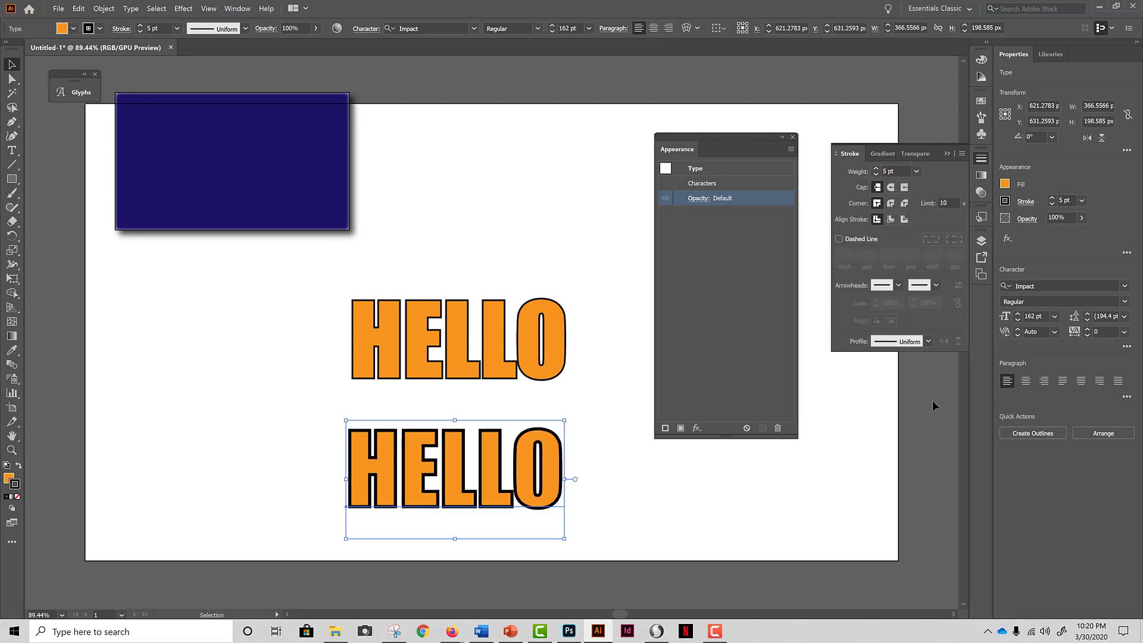
- Move the lower HELLO up about 69 px, closer to the upper HELLO for comparison
{"action": "left_click", "coordinate": [447, 459], "text": "ctrl"}
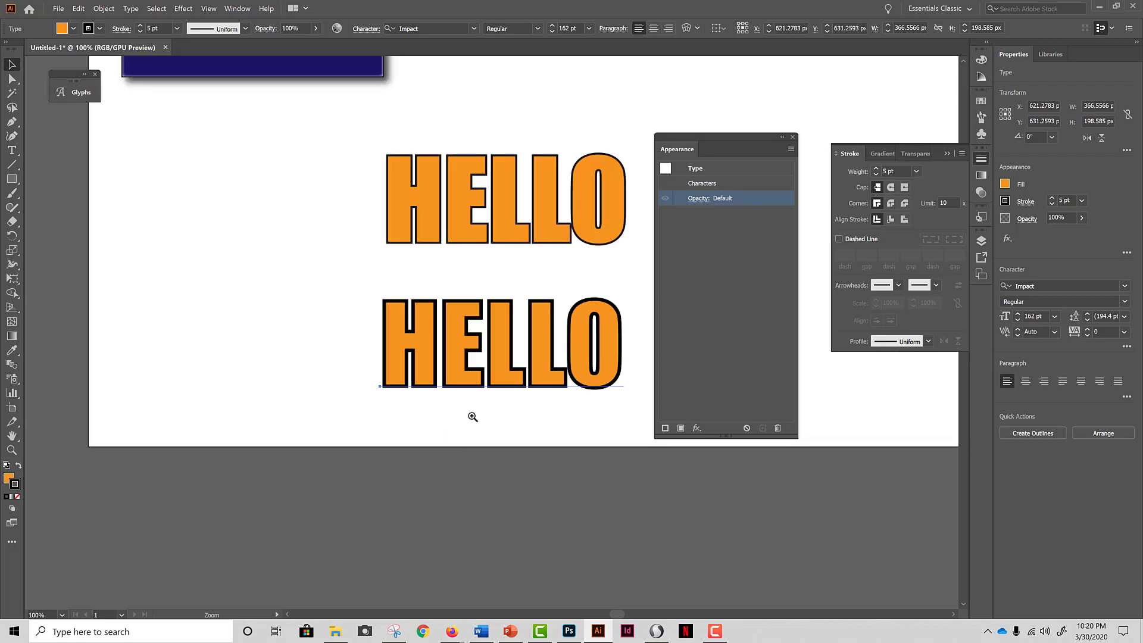
{"action": "left_click", "coordinate": [475, 356], "text": "ctrl"}
{"action": "left_click", "coordinate": [476, 356], "text": "ctrl"}
{"action": "left_click", "coordinate": [476, 356], "text": "ctrl"}
{"action": "left_click_drag", "start_coordinate": [486, 184], "coordinate": [466, 453]}
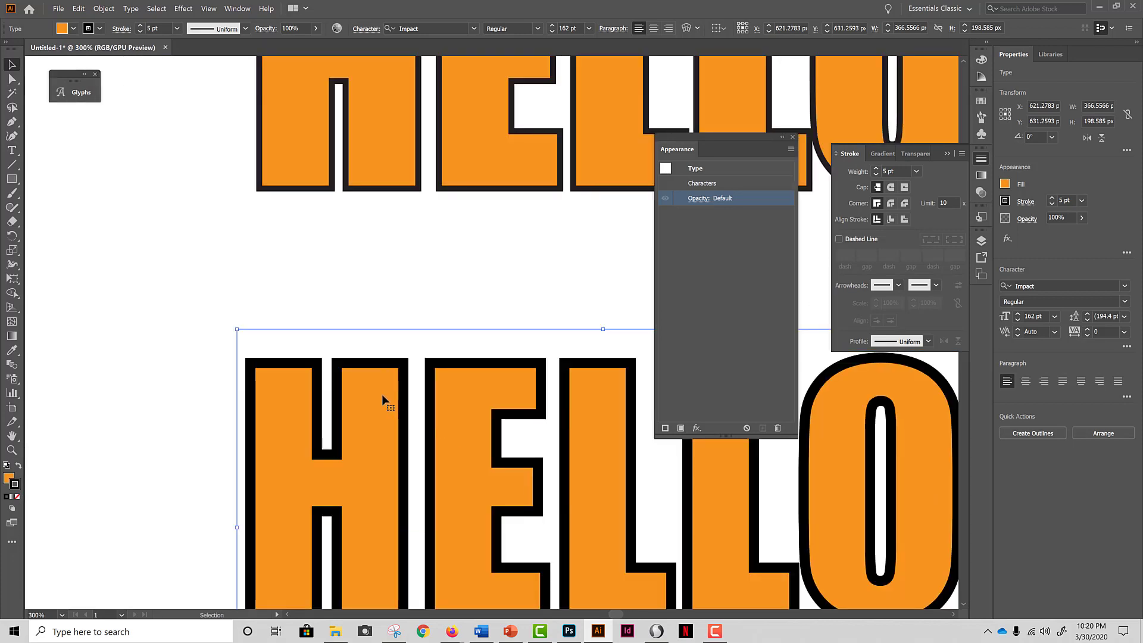
{"action": "left_click_drag", "start_coordinate": [381, 394], "coordinate": [380, 256]}
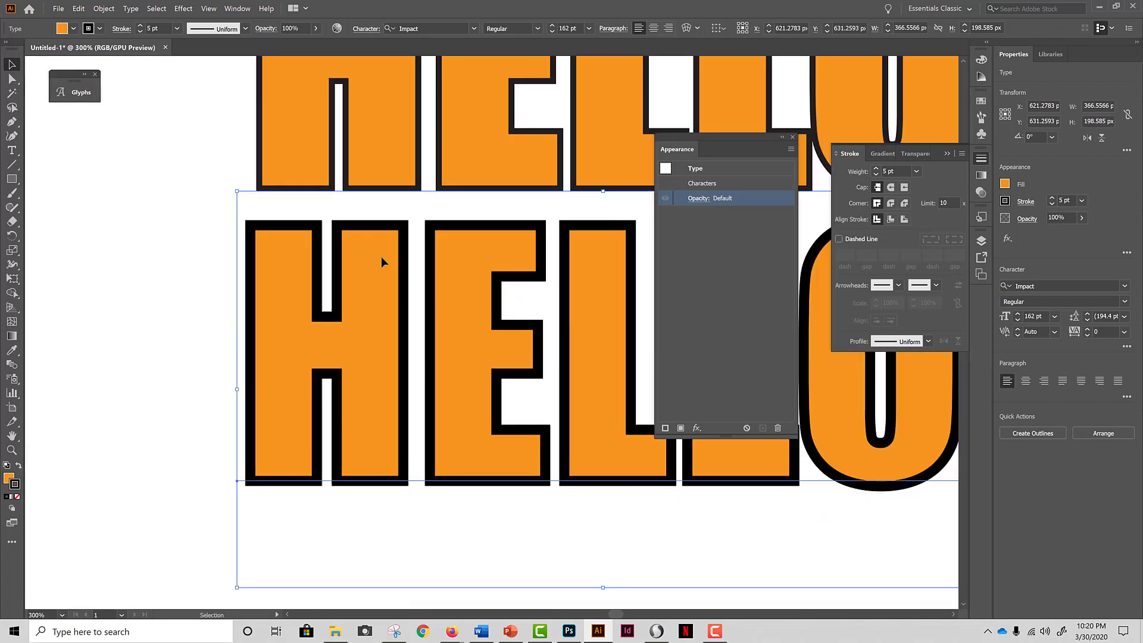
- Increase the Offset Path distance on the upper HELLO's black fill so its outline gets much thicker
{"action": "left_click", "coordinate": [528, 148]}
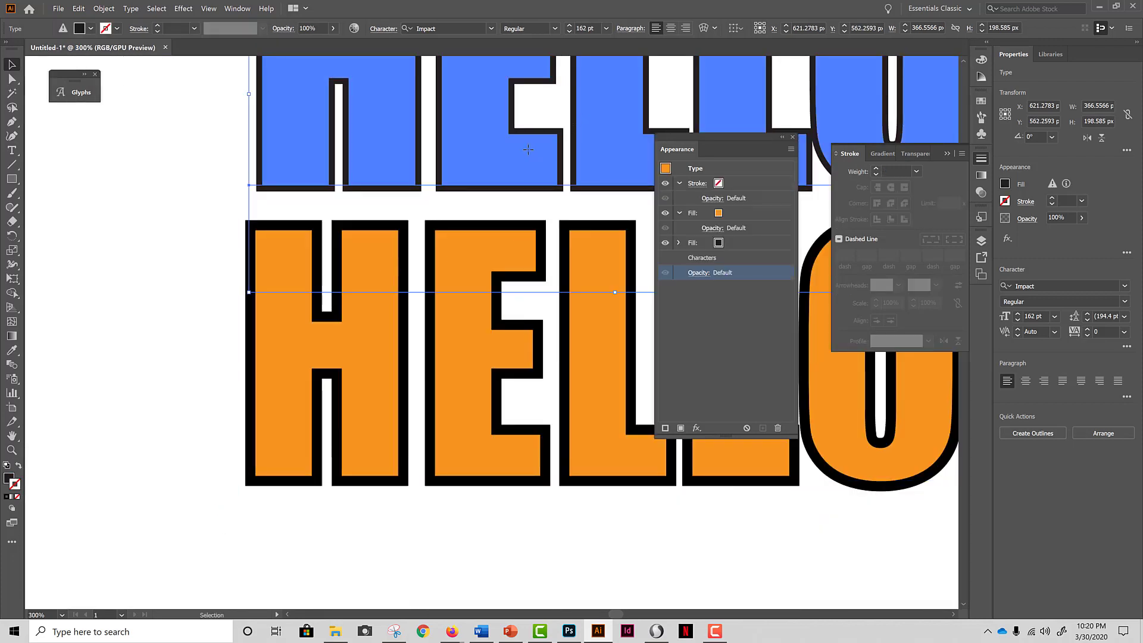
{"action": "left_click", "coordinate": [695, 246]}
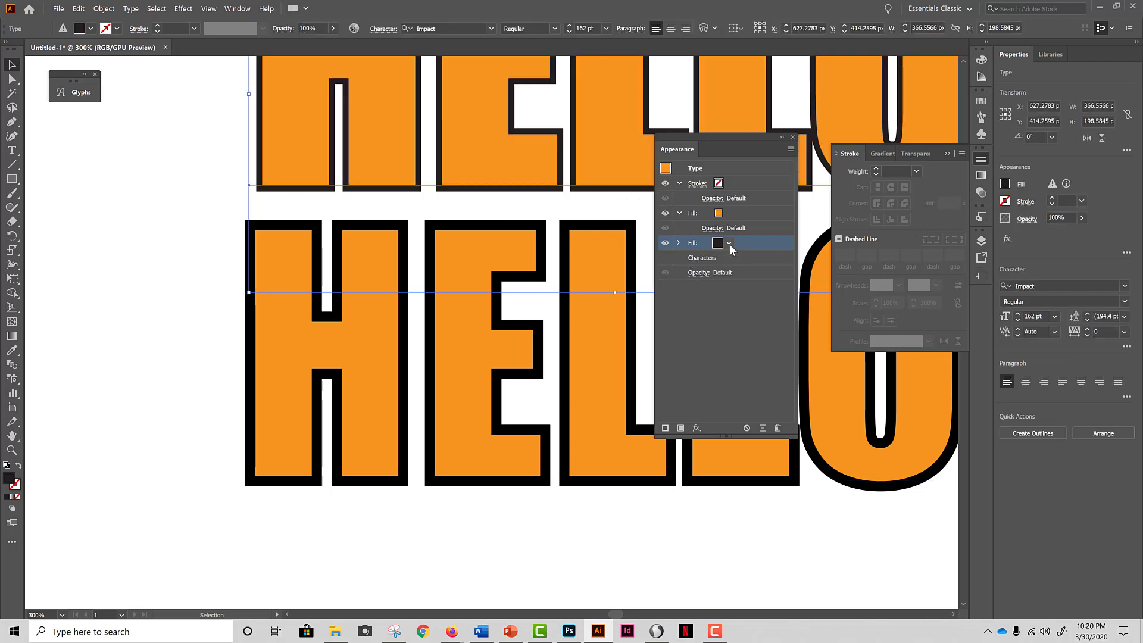
{"action": "left_click", "coordinate": [678, 243]}
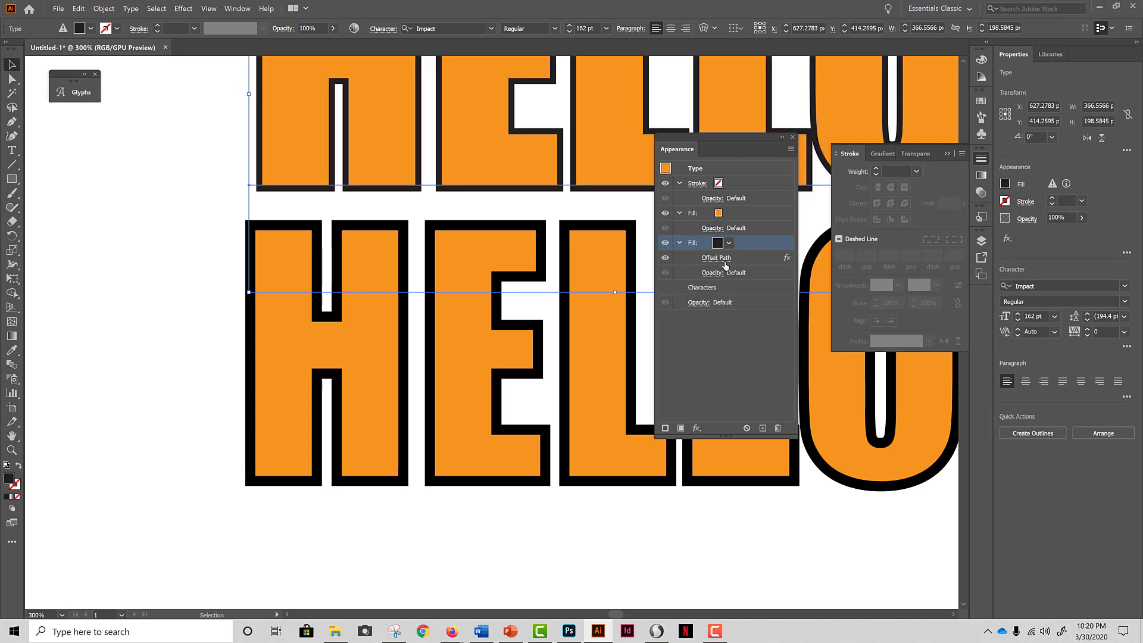
{"action": "left_click", "coordinate": [723, 262]}
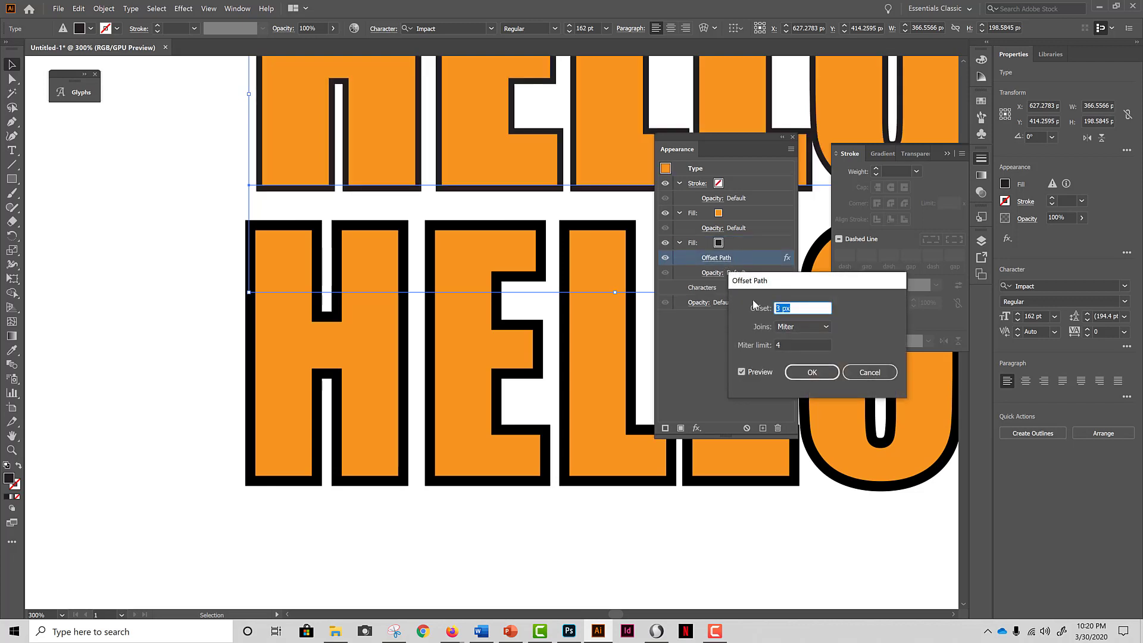
{"action": "left_click", "coordinate": [816, 372]}
{"action": "scroll", "coordinate": [537, 206], "scroll_direction": "up", "scroll_amount": 5}
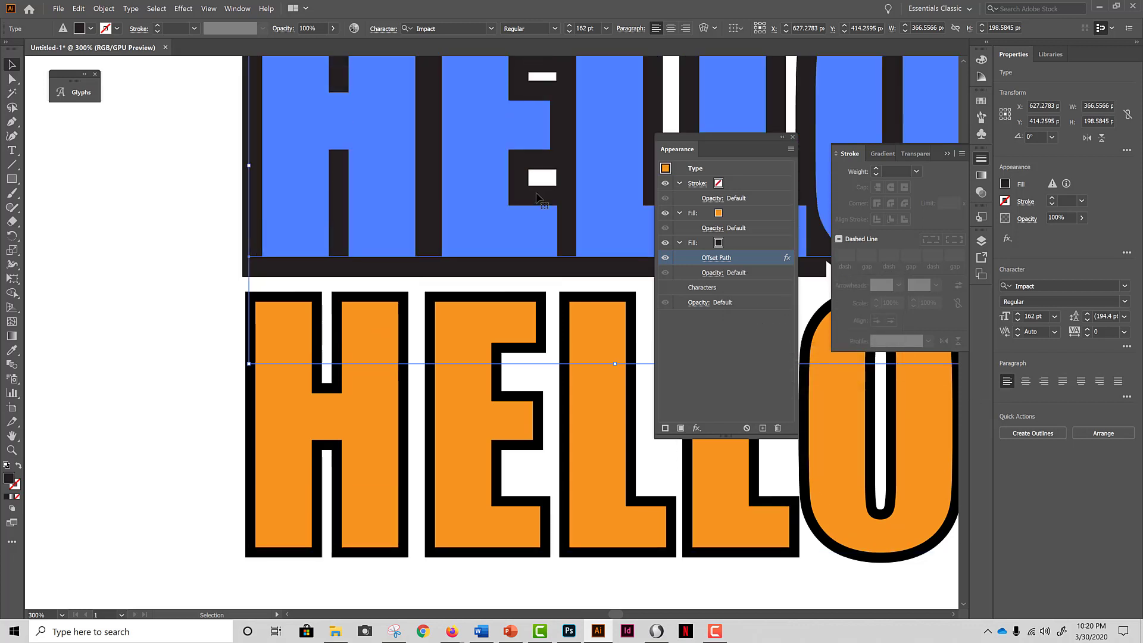
{"action": "scroll", "coordinate": [525, 307], "scroll_direction": "down", "scroll_amount": 3}
- Set the lower HELLO's stroke weight to 10 pt and deselect it to compare both outlines
{"action": "left_click", "coordinate": [524, 308]}
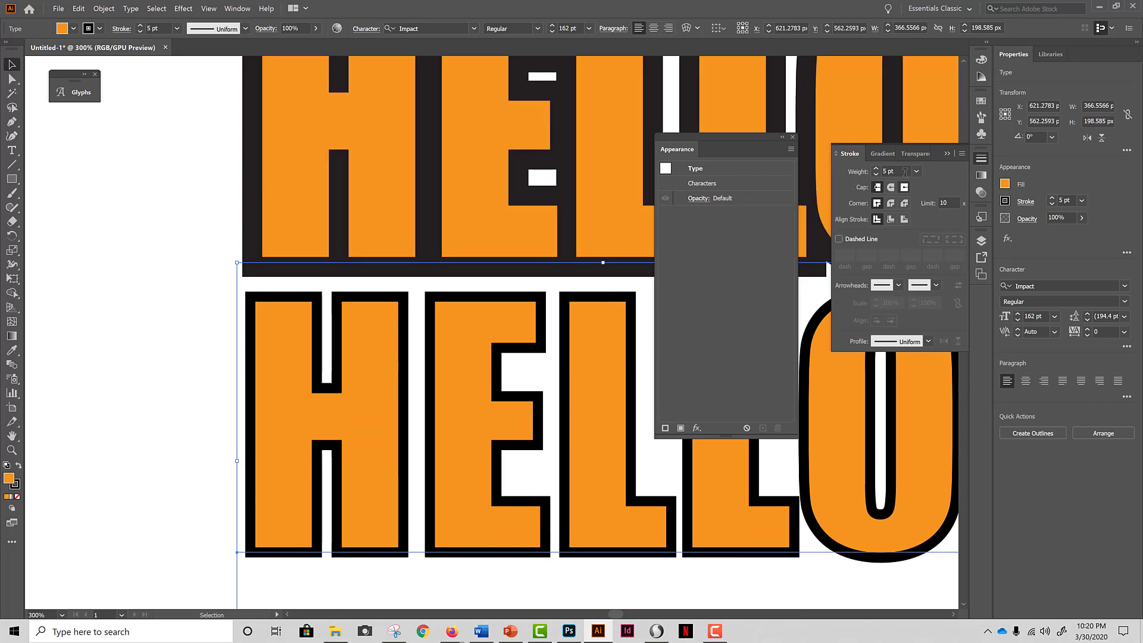
{"action": "left_click", "coordinate": [876, 169]}
{"action": "left_click", "coordinate": [876, 169]}
{"action": "left_click", "coordinate": [876, 168]}
{"action": "left_click", "coordinate": [876, 169]}
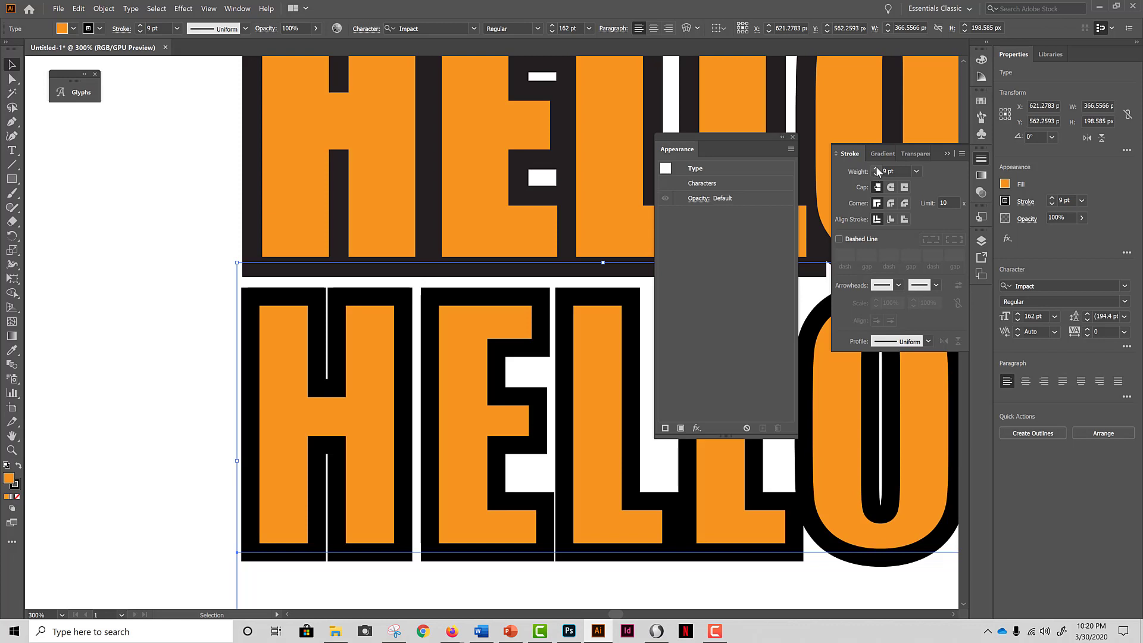
{"action": "left_click", "coordinate": [876, 168]}
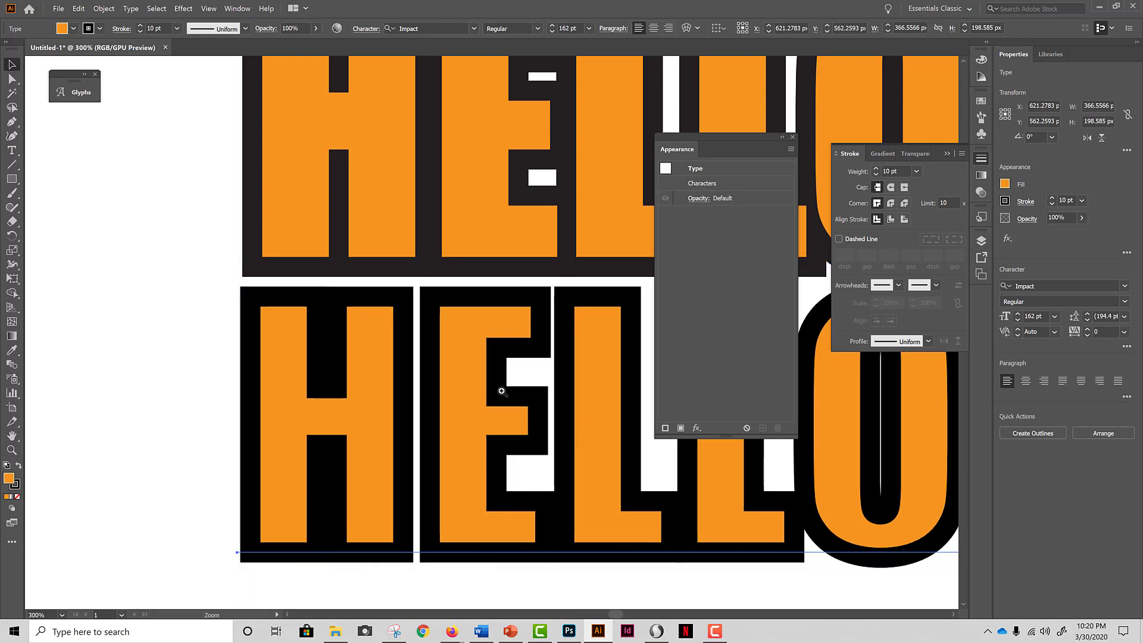
{"action": "left_click", "coordinate": [543, 350], "text": "ctrl+alt"}
{"action": "left_click", "coordinate": [544, 350], "text": "ctrl+alt"}
{"action": "left_click", "coordinate": [543, 350], "text": "ctrl+alt"}
{"action": "left_click", "coordinate": [490, 495]}
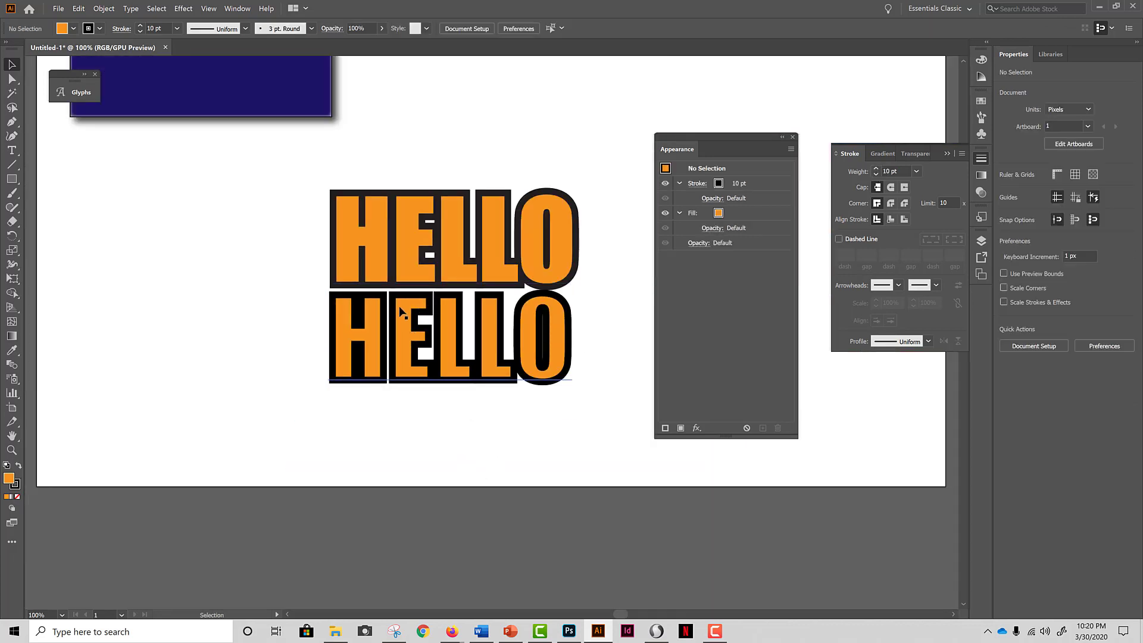
- Move the lower HELLO about 57 px down and 34 px left, away from the upper text
{"action": "left_click", "coordinate": [397, 347]}
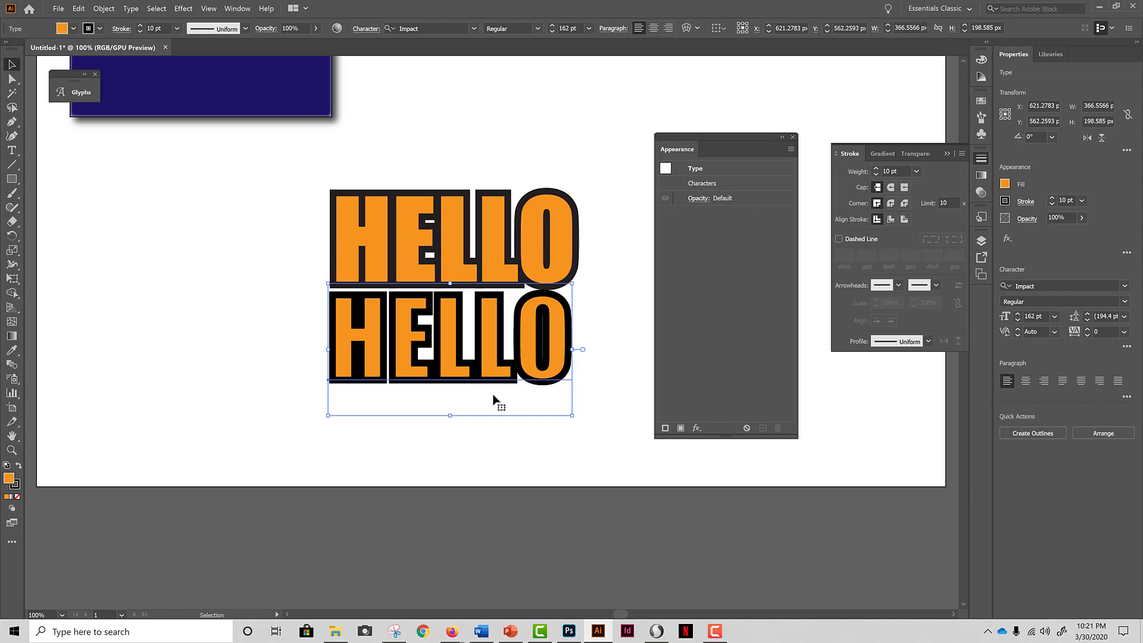
{"action": "left_click_drag", "start_coordinate": [466, 349], "coordinate": [445, 385]}
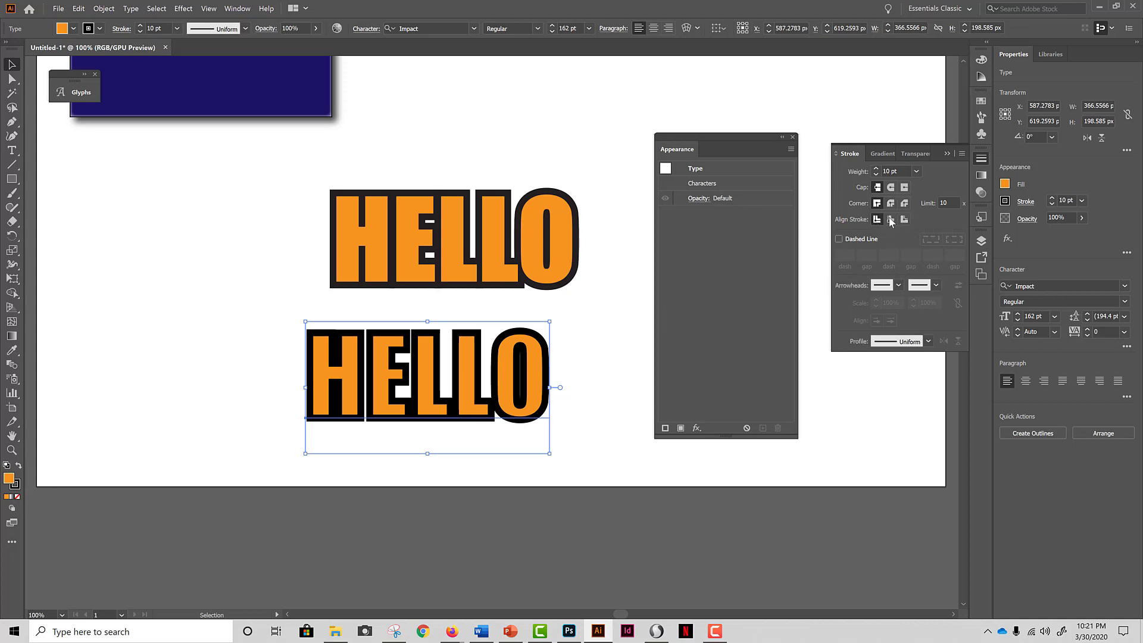
{"action": "left_click", "coordinate": [601, 366]}
{"action": "left_click", "coordinate": [537, 365]}
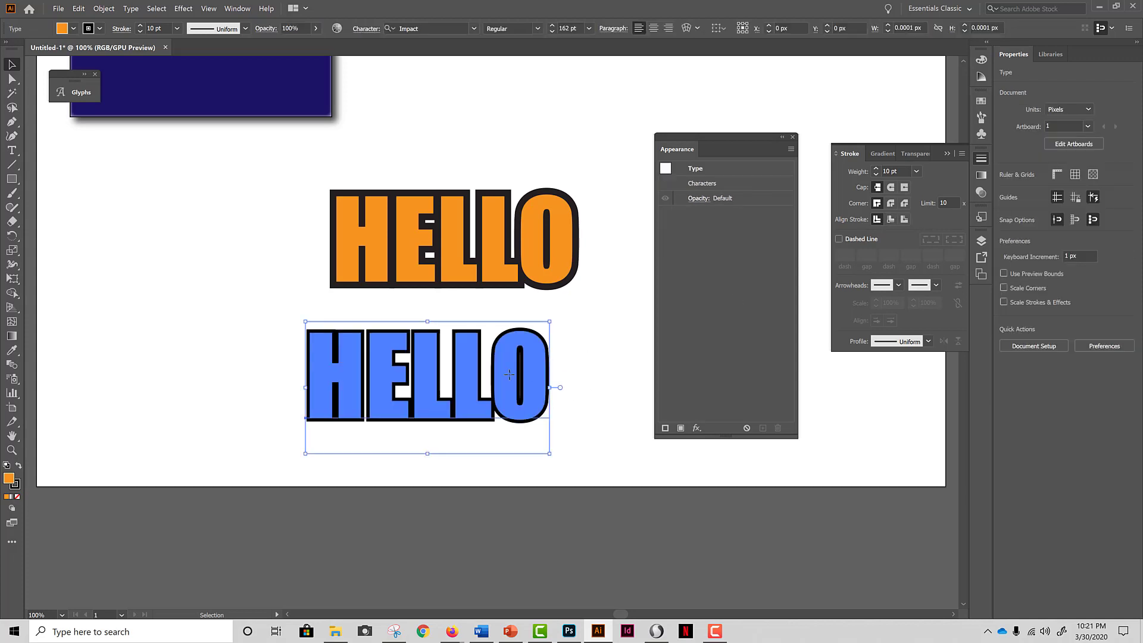
- Delete the lower, stroked HELLO text and keep the upper one with the Offset Path effect
{"action": "left_click", "coordinate": [483, 220]}
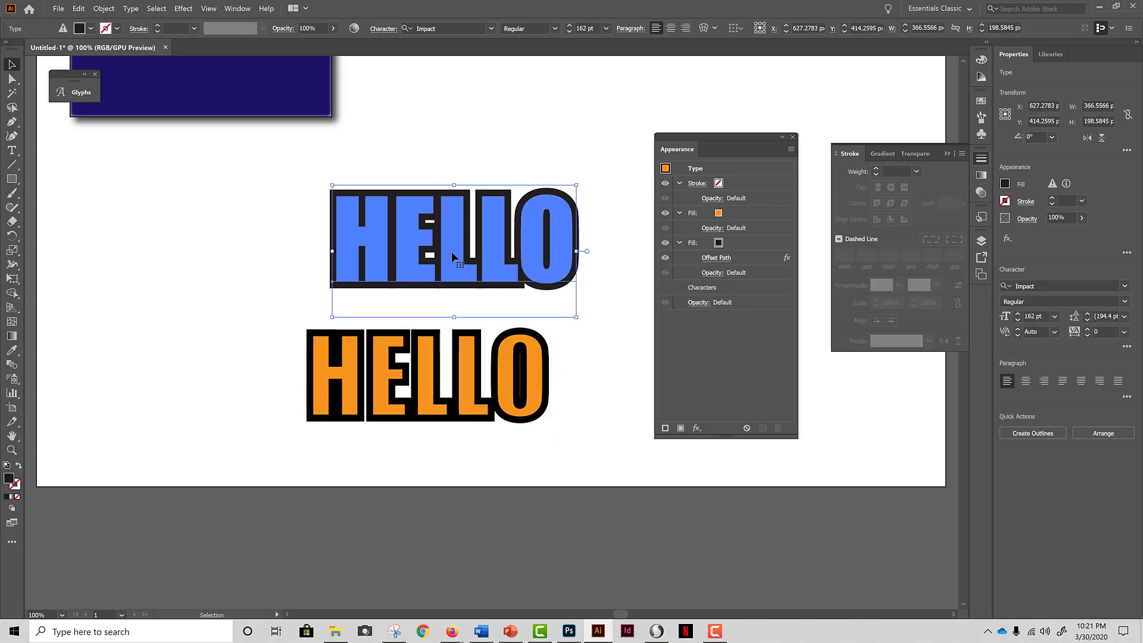
{"action": "key", "text": "Delete"}
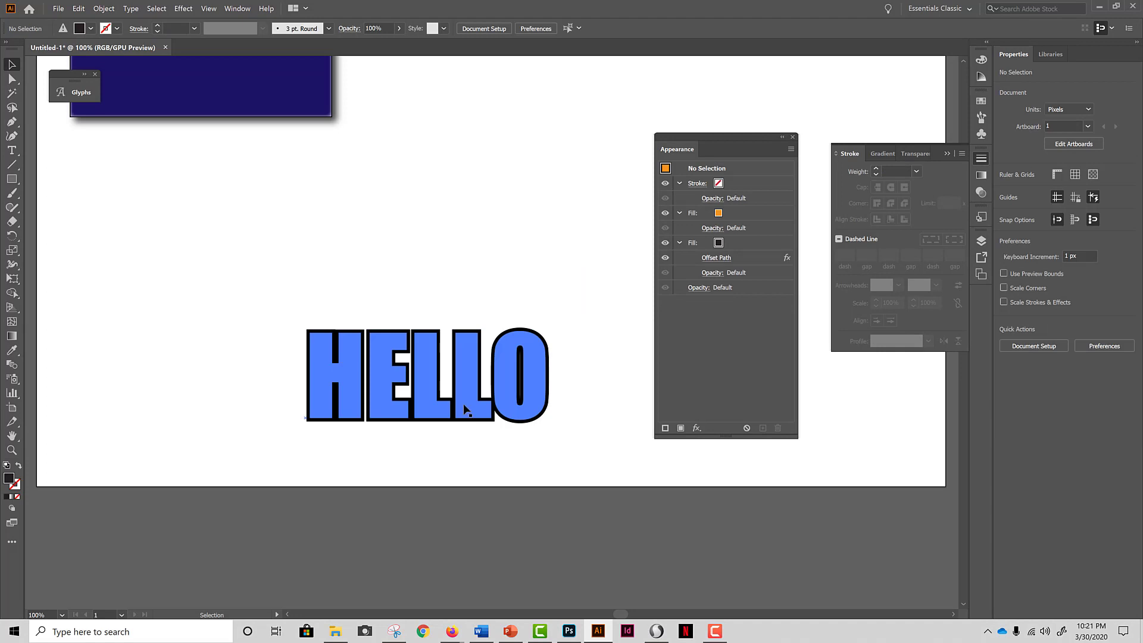
{"action": "key", "text": "ctrl+z"}
{"action": "left_click", "coordinate": [480, 381]}
{"action": "left_click_drag", "start_coordinate": [480, 381], "coordinate": [504, 259]}
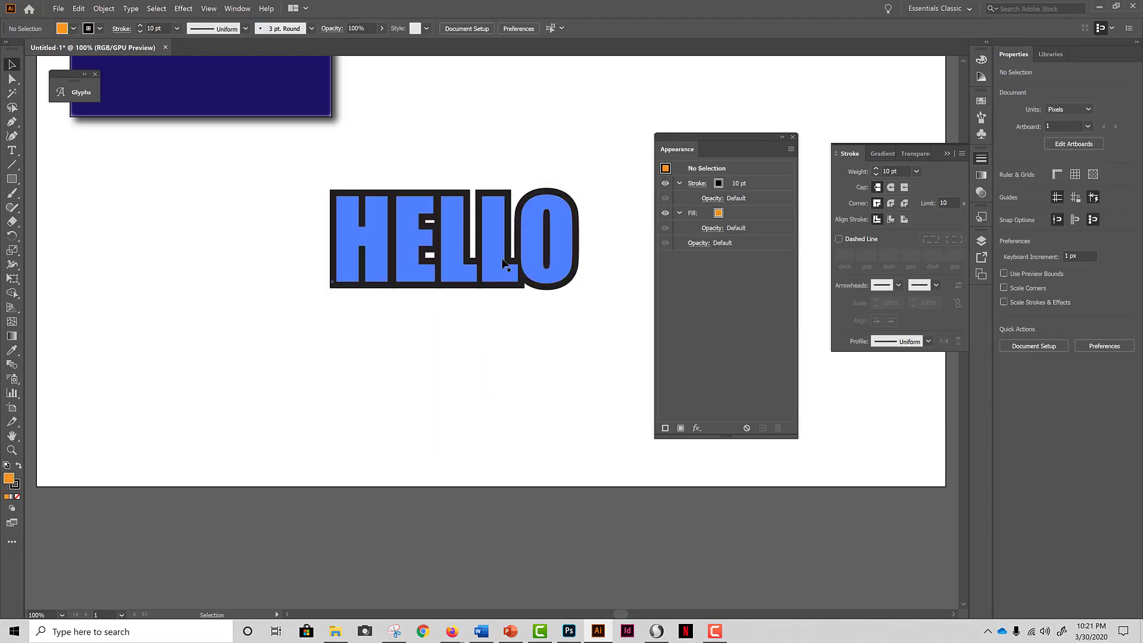
- Add a new fill above the HELLO text's orange fill and color it yellow
{"action": "left_click", "coordinate": [749, 211]}
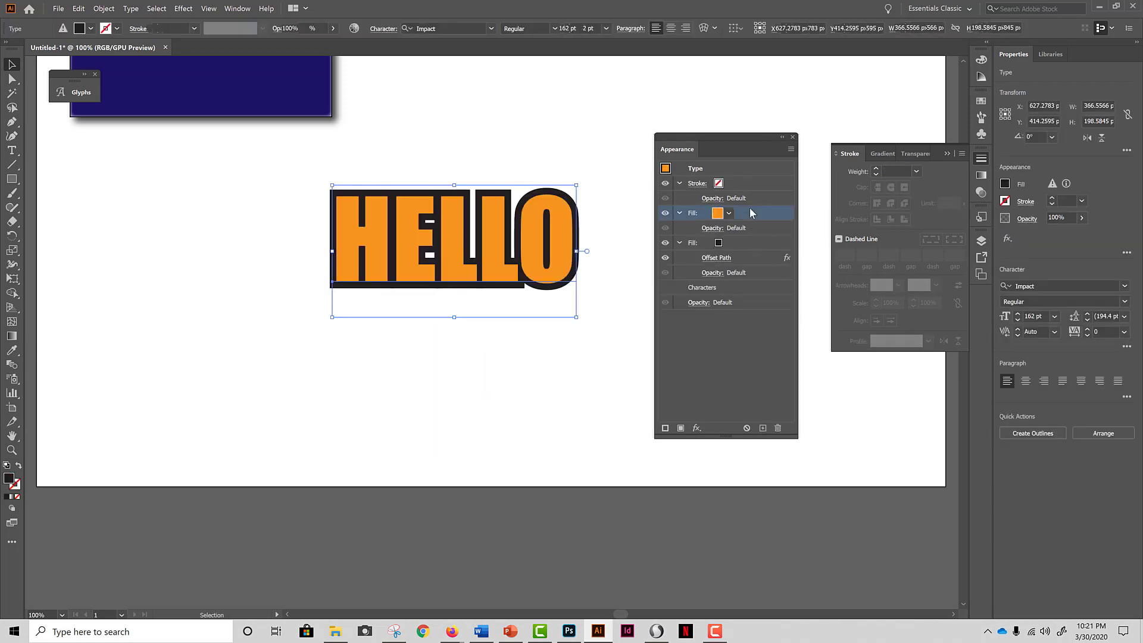
{"action": "left_click", "coordinate": [665, 429]}
{"action": "left_click", "coordinate": [719, 214]}
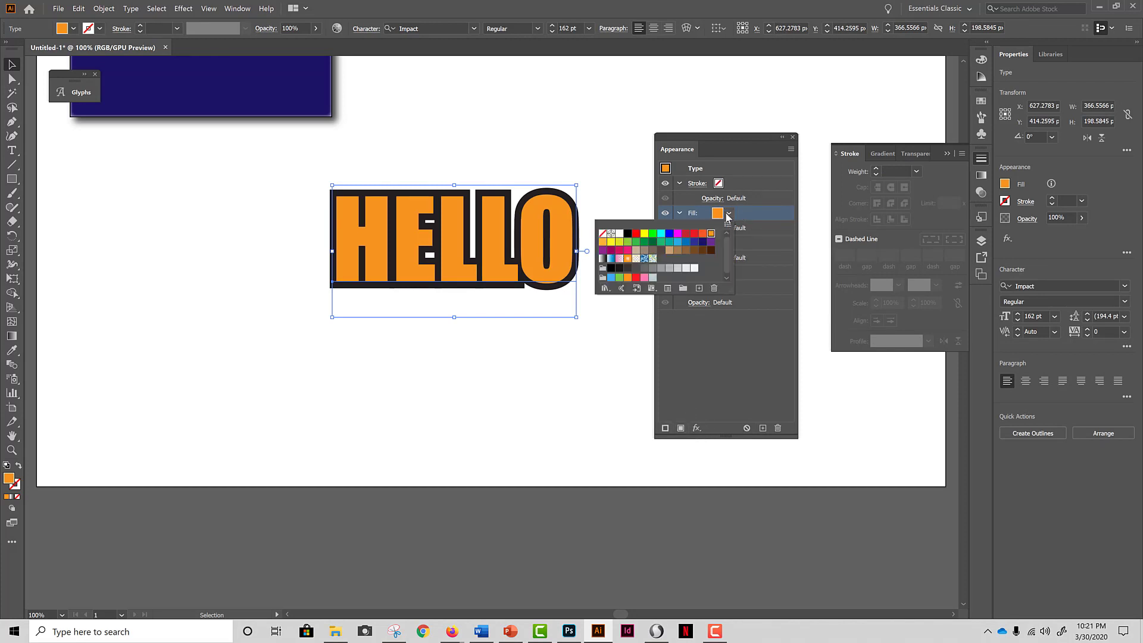
{"action": "left_click", "coordinate": [643, 234]}
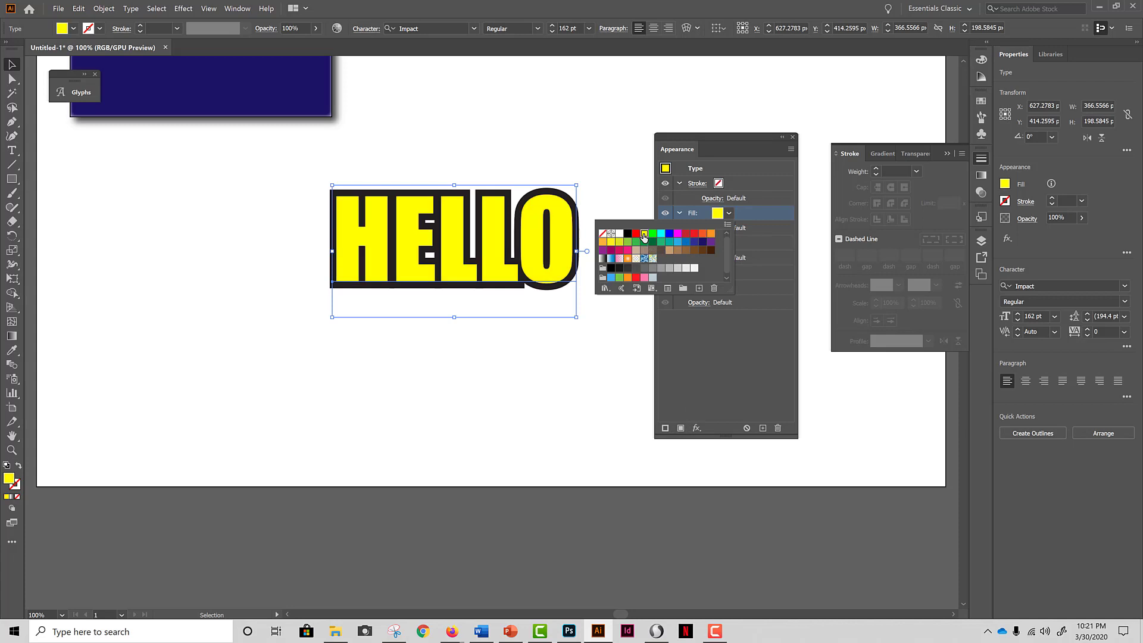
- Add an Offset Path effect with a -4 px offset to the HELLO text's yellow fill, exposing an orange rim
{"action": "left_click", "coordinate": [697, 429]}
{"action": "left_click", "coordinate": [699, 429]}
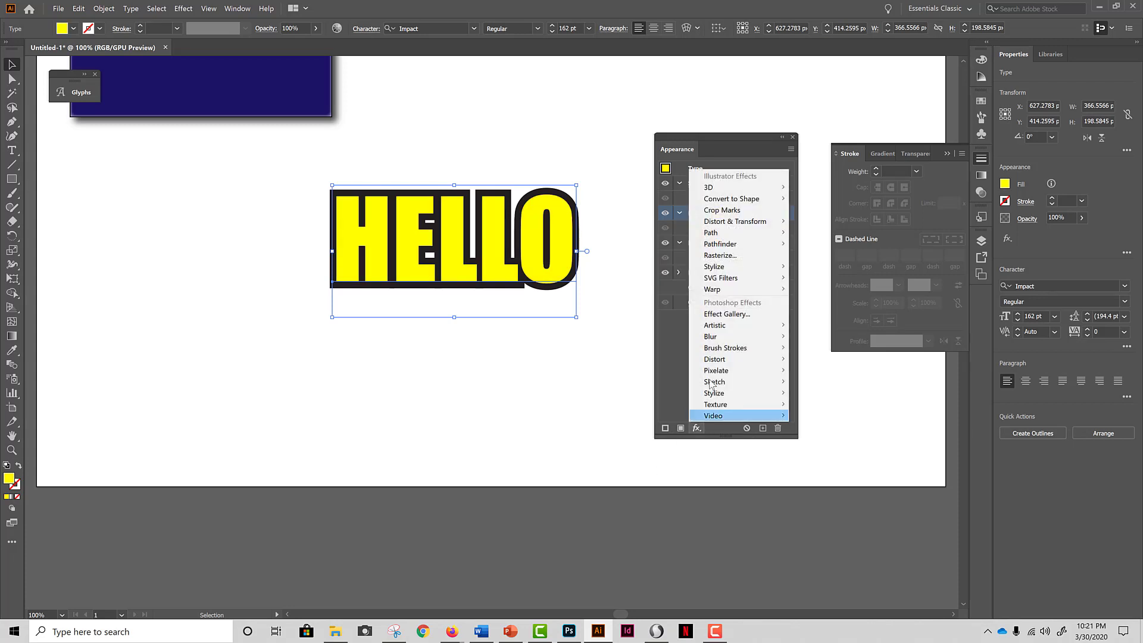
{"action": "mouse_move", "coordinate": [769, 231]}
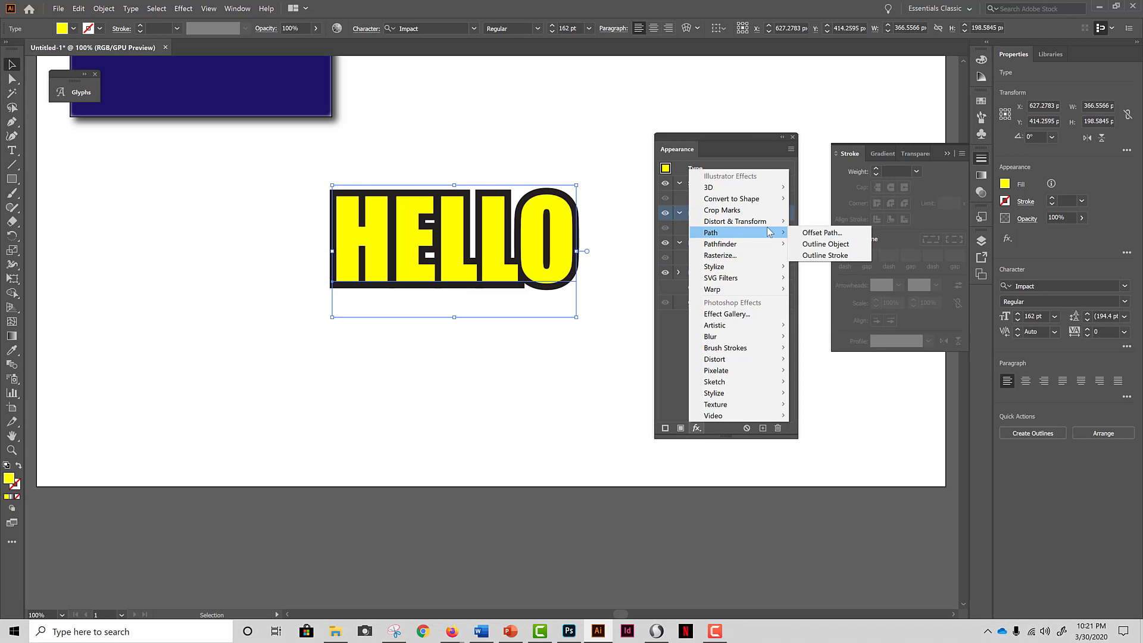
{"action": "left_click", "coordinate": [820, 233]}
{"action": "left_click", "coordinate": [805, 307]}
{"action": "key", "text": "Down"}
{"action": "key", "text": "Down"}
{"action": "key", "text": "Down"}
{"action": "key", "text": "Down"}
{"action": "key", "text": "Down"}
{"action": "key", "text": "Down"}
{"action": "key", "text": "Down"}
{"action": "key", "text": "Down"}
{"action": "key", "text": "Down"}
{"action": "key", "text": "Down"}
{"action": "key", "text": "Down"}
{"action": "key", "text": "Down"}
{"action": "key", "text": "Down"}
{"action": "key", "text": "Down"}
{"action": "key", "text": "Down"}
{"action": "key", "text": "Down"}
{"action": "key", "text": "Down"}
{"action": "key", "text": "Down"}
{"action": "key", "text": "Down"}
{"action": "key", "text": "Down"}
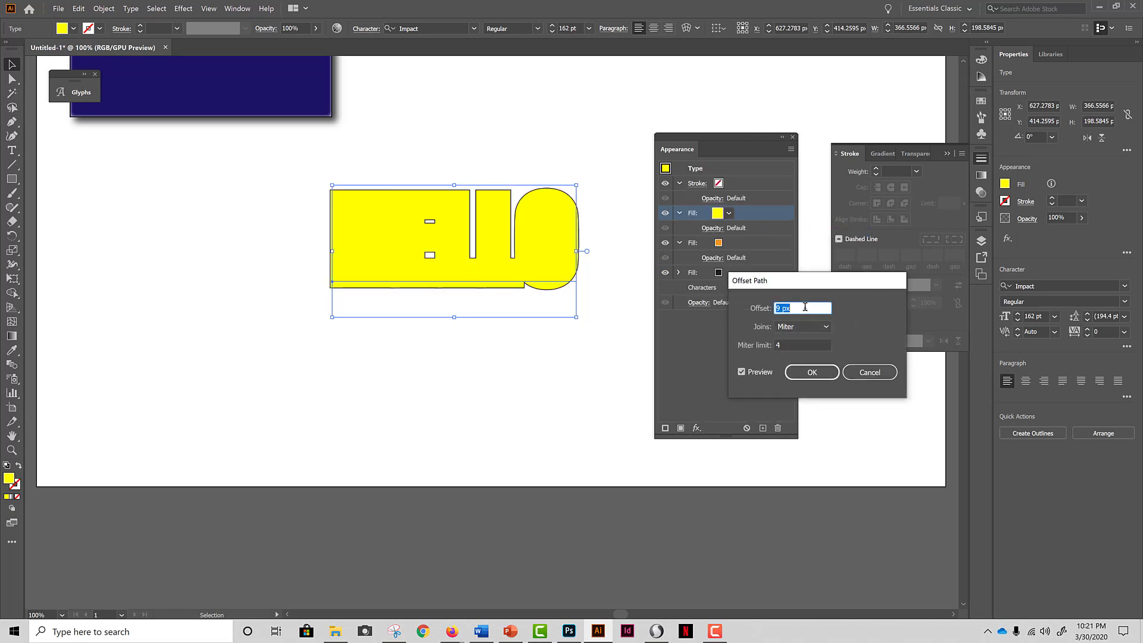
{"action": "key", "text": "Up"}
{"action": "key", "text": "Up"}
{"action": "key", "text": "Up"}
{"action": "key", "text": "Up"}
{"action": "key", "text": "Up"}
{"action": "key", "text": "Up"}
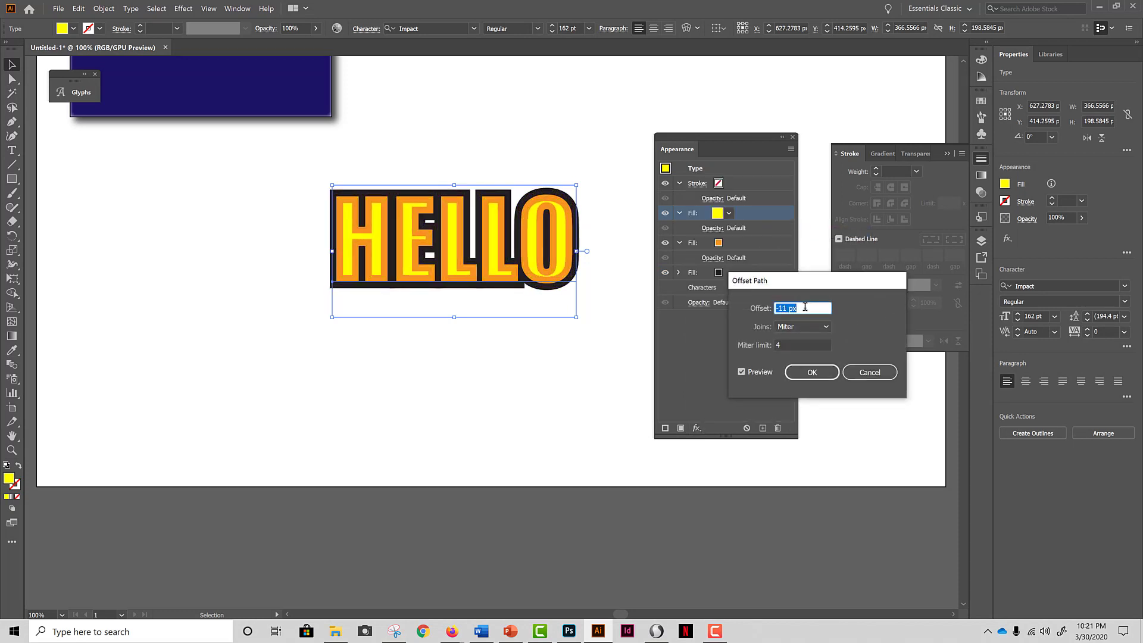
{"action": "key", "text": "Down"}
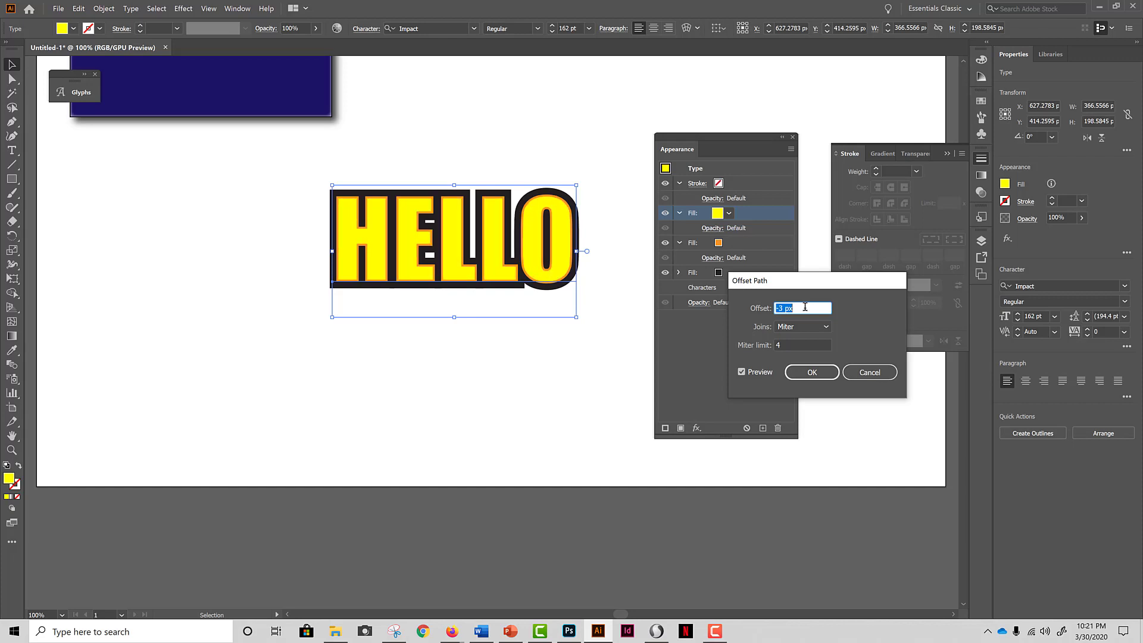
{"action": "key", "text": "Up"}
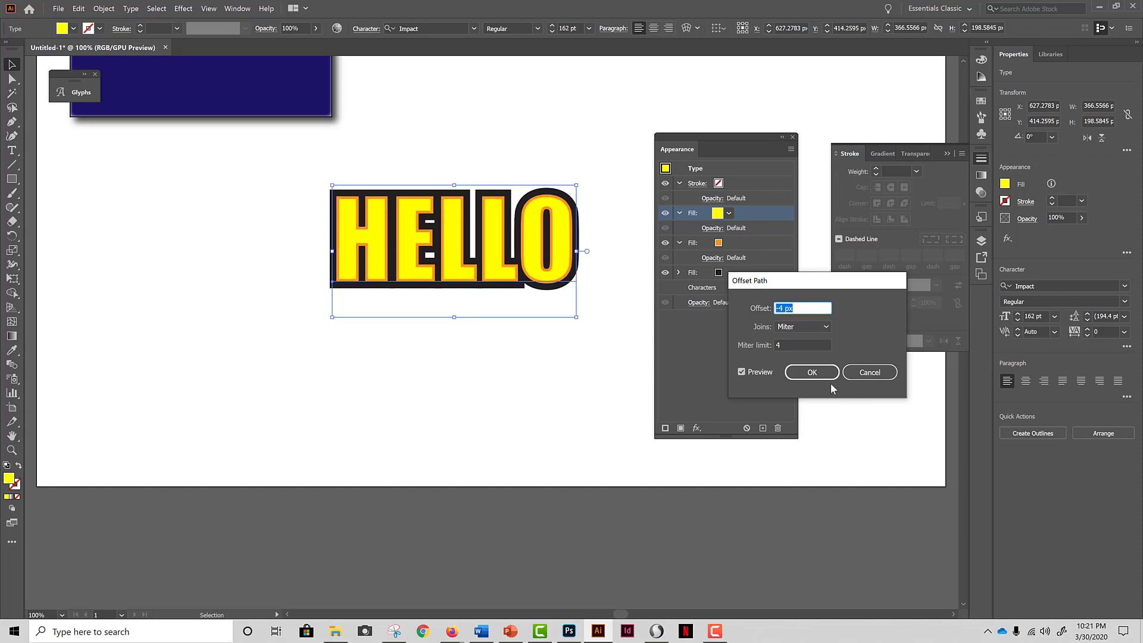
{"action": "left_click", "coordinate": [811, 372]}
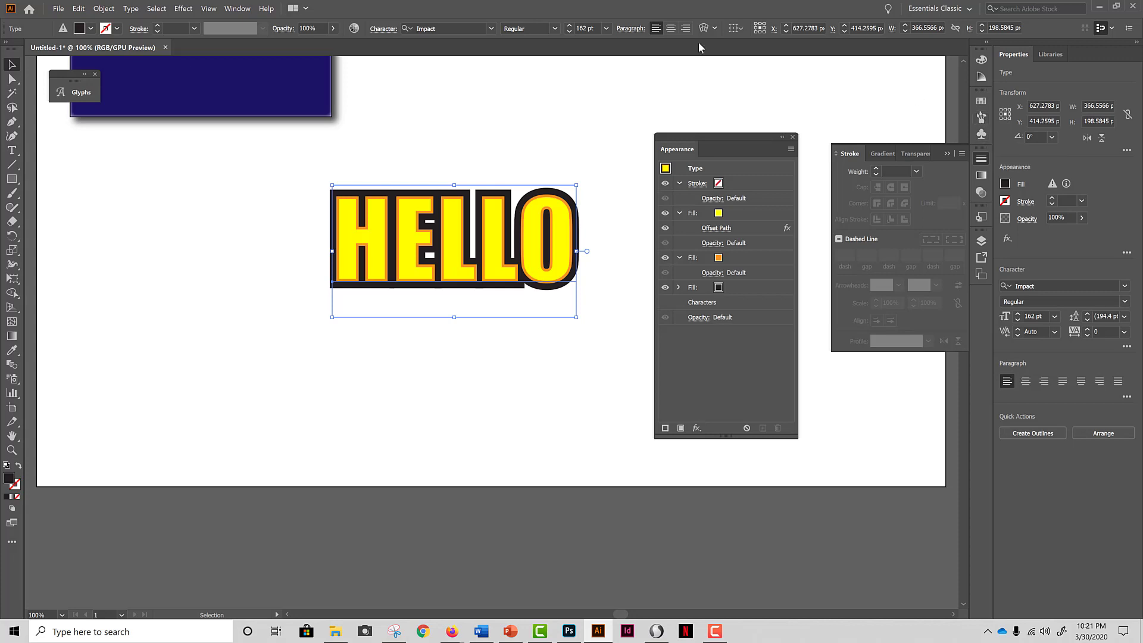
- Show the graphic styles and save the HELLO text's layered appearance as a new graphic style
{"action": "left_click", "coordinate": [237, 8]}
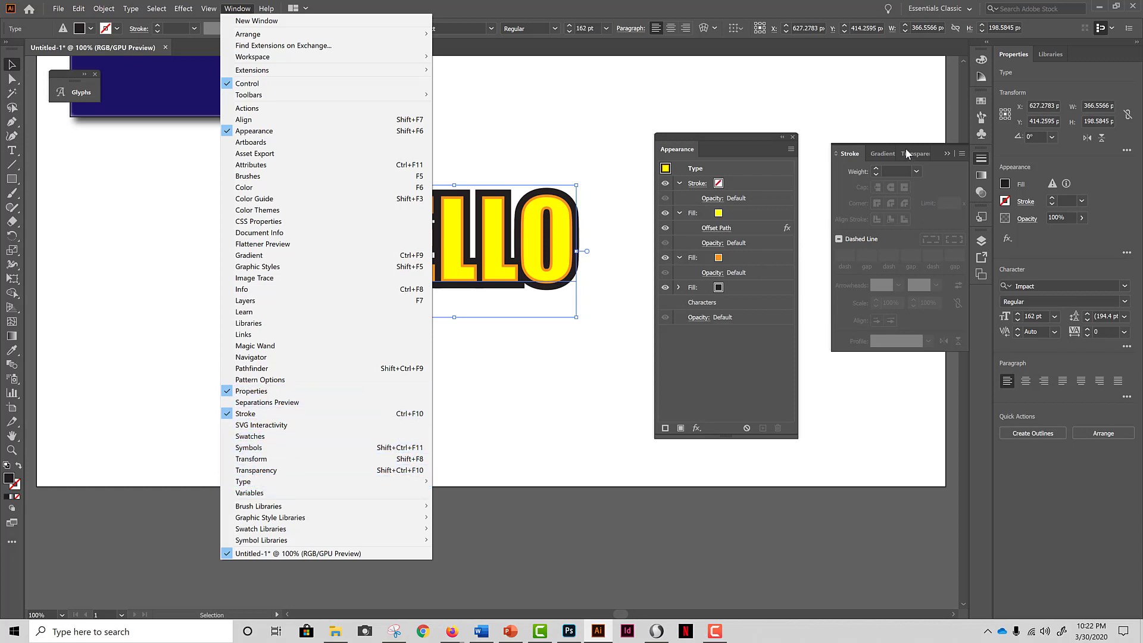
{"action": "left_click", "coordinate": [944, 152]}
{"action": "left_click", "coordinate": [945, 153]}
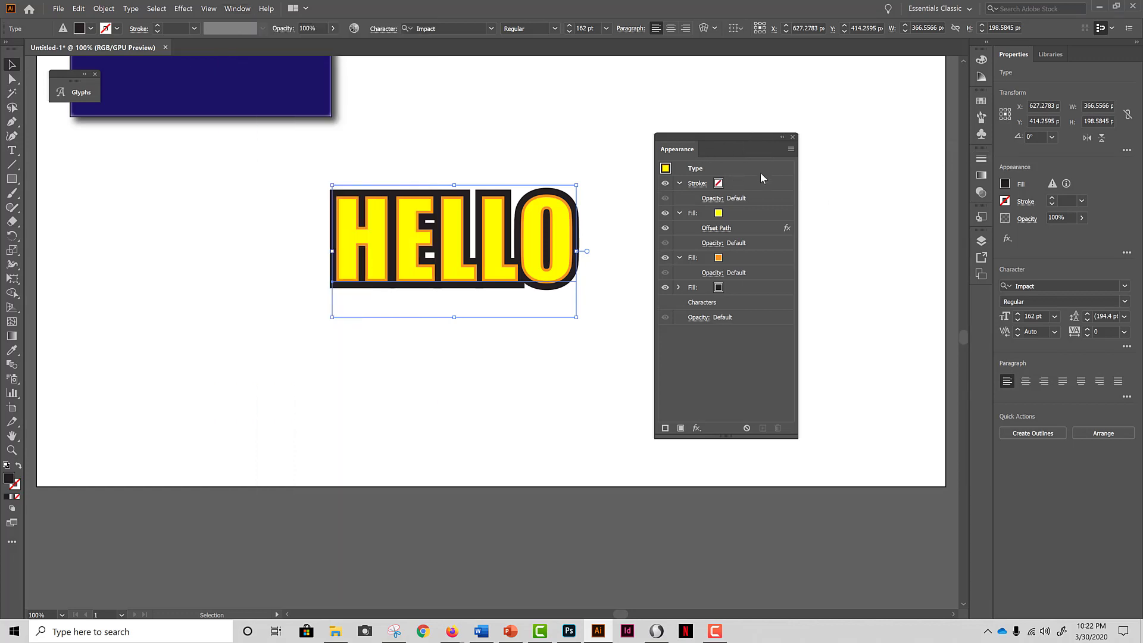
{"action": "left_click", "coordinate": [981, 241]}
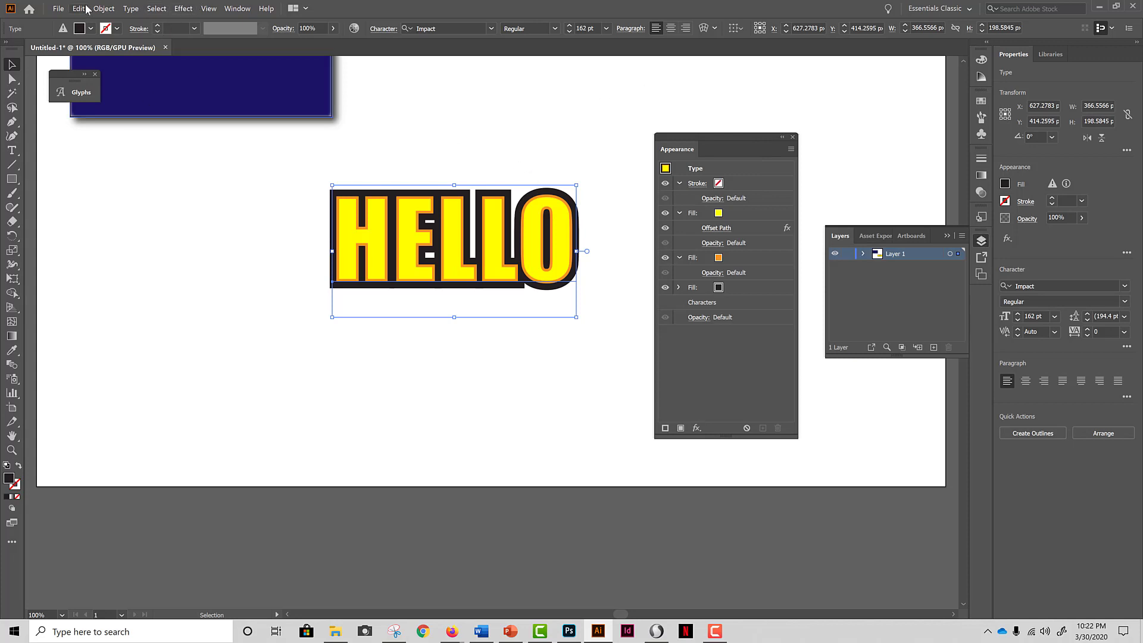
{"action": "left_click", "coordinate": [104, 10]}
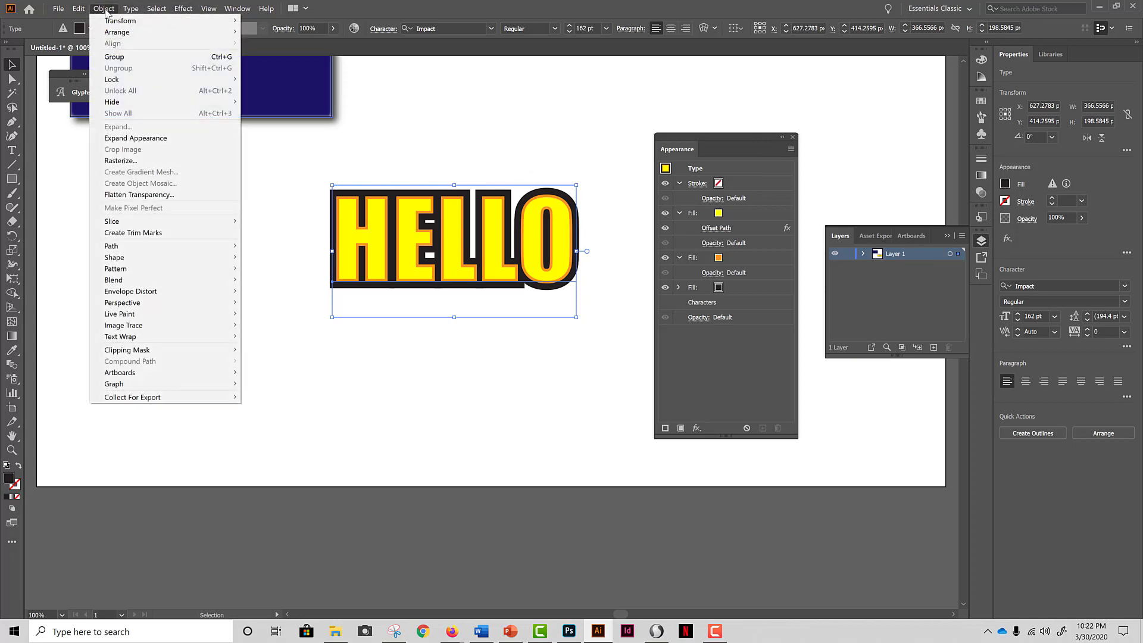
{"action": "mouse_move", "coordinate": [196, 7]}
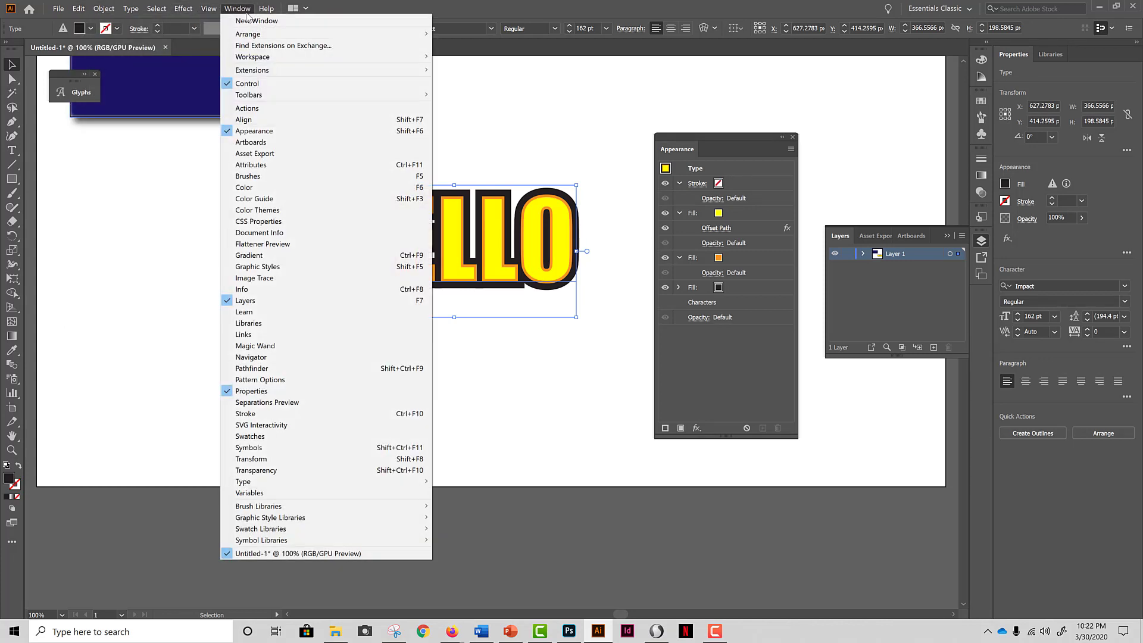
{"action": "left_click", "coordinate": [253, 269]}
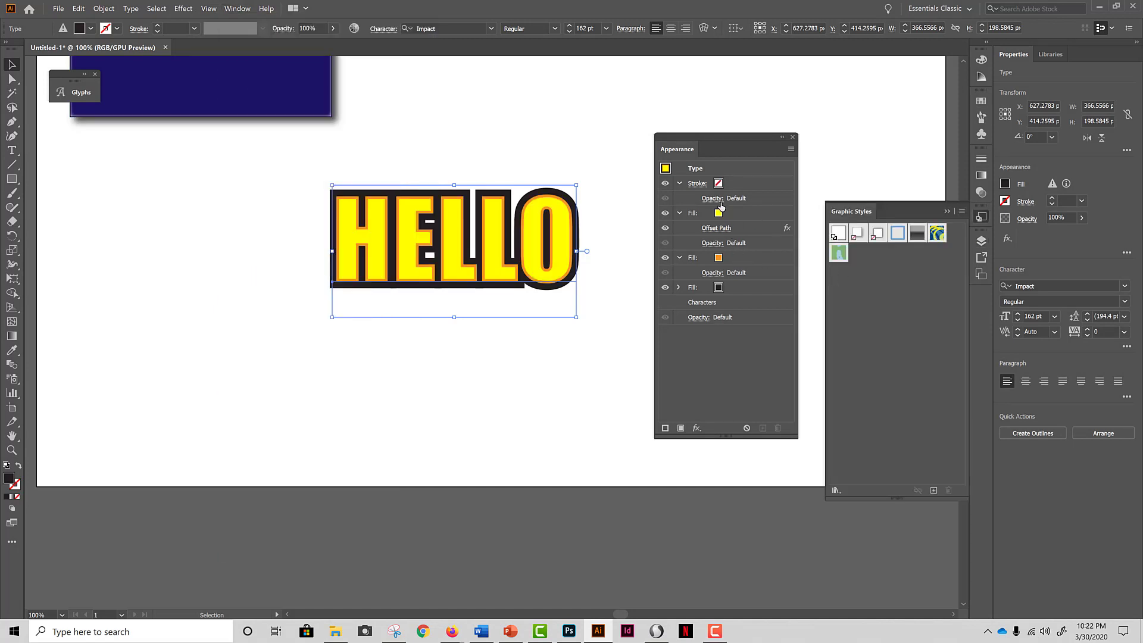
{"action": "left_click", "coordinate": [933, 490]}
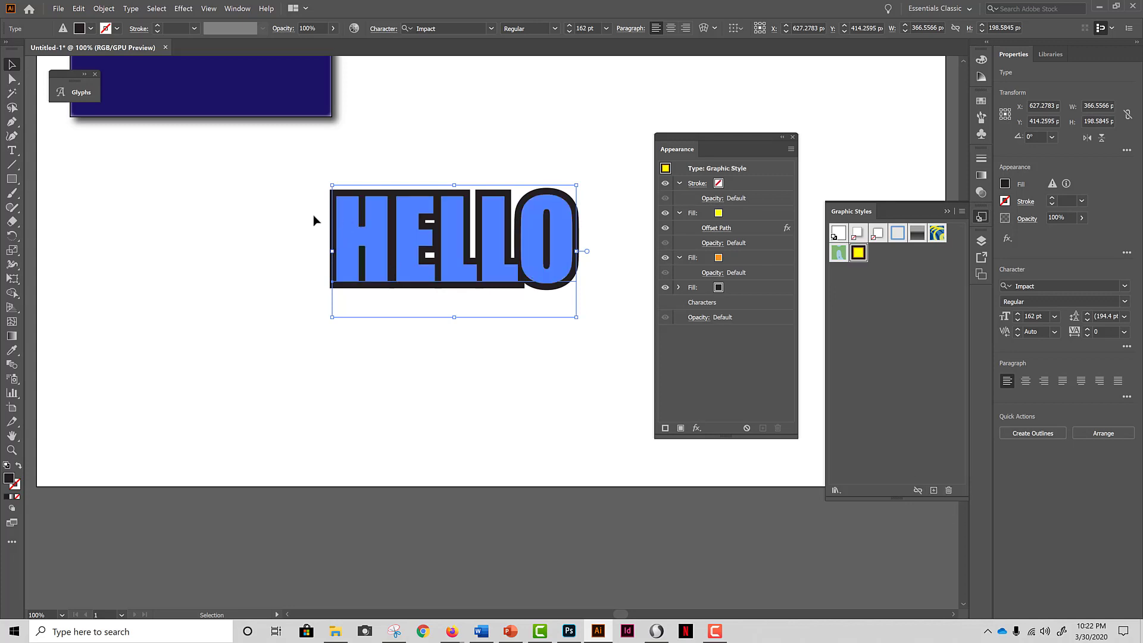
- Apply the new yellow graphic style to the dark blue rectangle, move it about 28 px left and 252 px down beside HELLO, and deselect it
{"action": "scroll", "coordinate": [278, 308], "scroll_direction": "up", "scroll_amount": 6}
{"action": "left_click", "coordinate": [280, 323]}
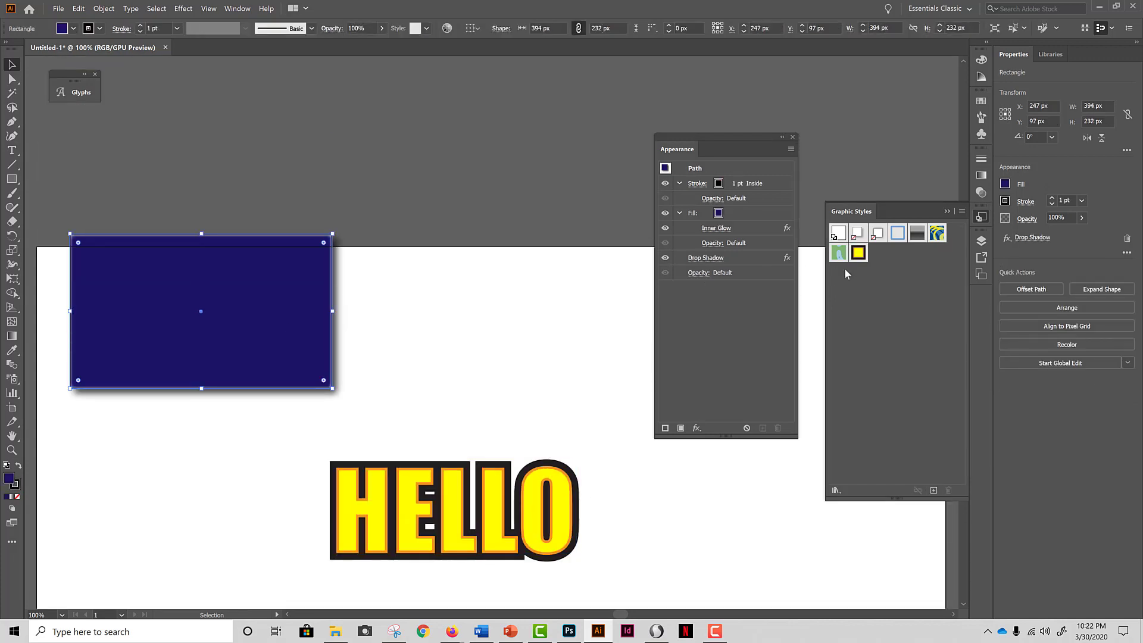
{"action": "left_click", "coordinate": [857, 253]}
{"action": "left_click_drag", "start_coordinate": [227, 329], "coordinate": [206, 487]}
{"action": "left_click", "coordinate": [340, 344]}
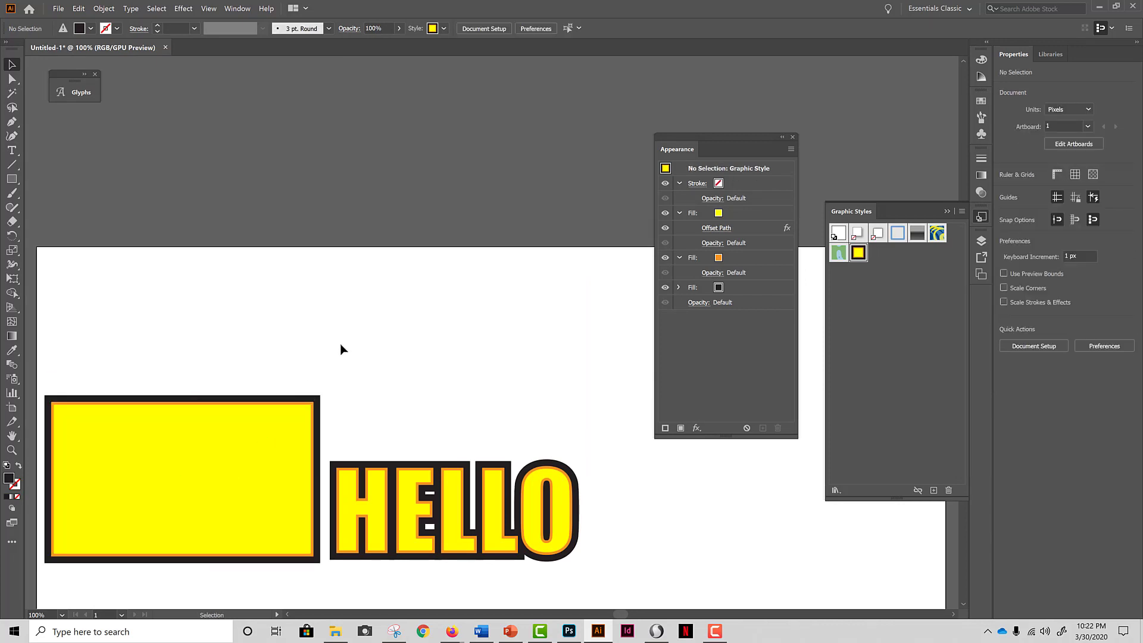
- Select the rectangle and HELLO together, move both up and to the right near the artboard's top, and deselect them
{"action": "left_click", "coordinate": [204, 482]}
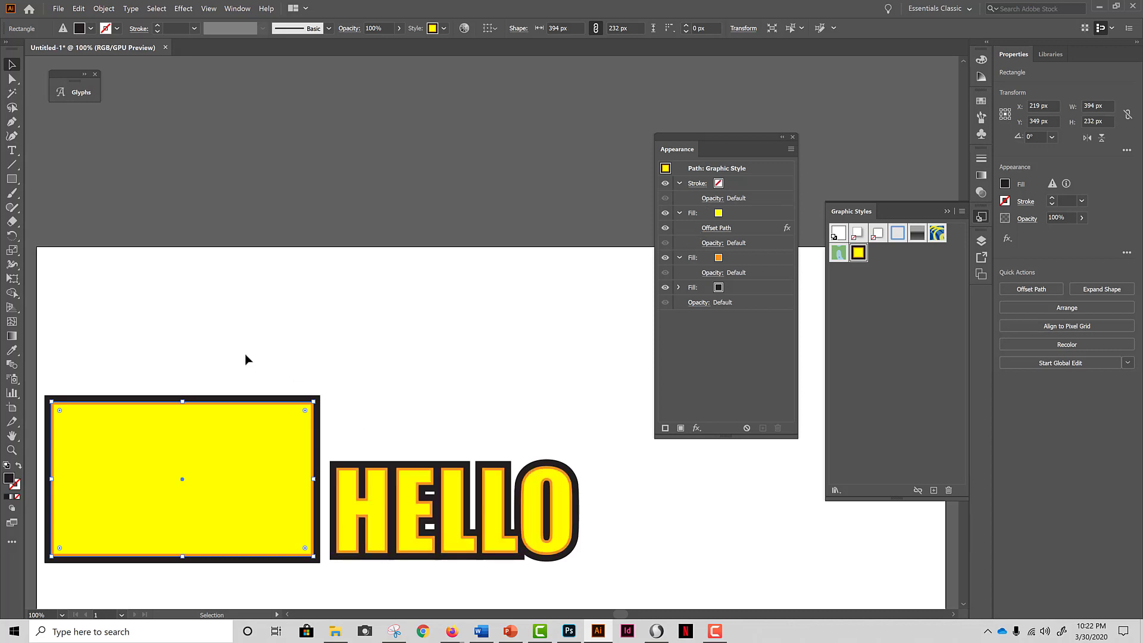
{"action": "left_click_drag", "start_coordinate": [215, 317], "coordinate": [585, 462]}
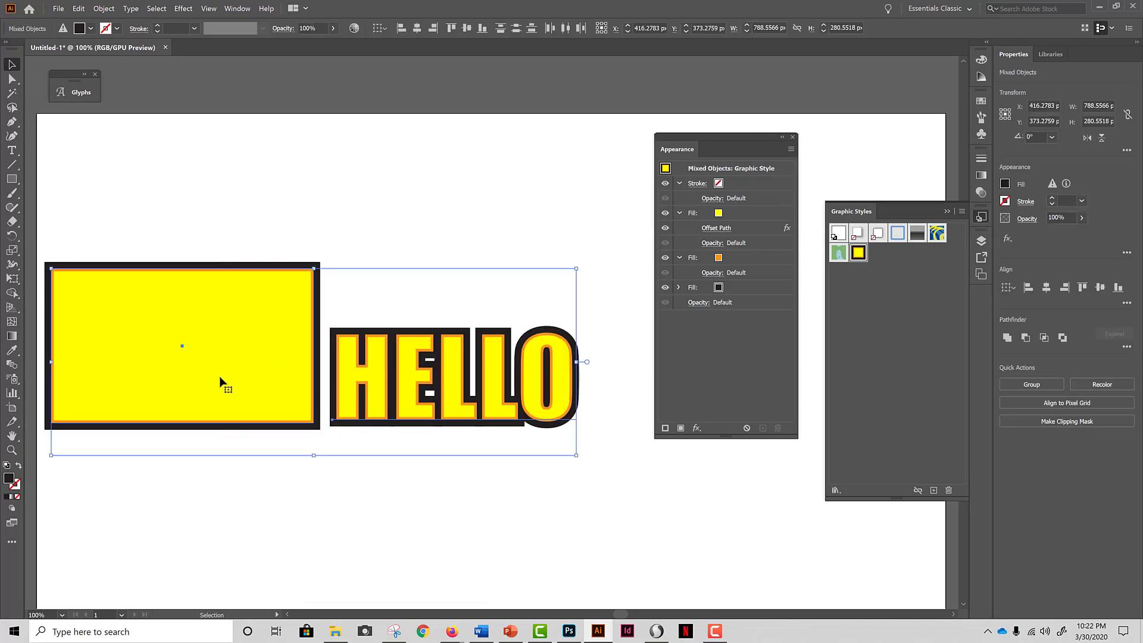
{"action": "left_click_drag", "start_coordinate": [219, 382], "coordinate": [294, 271]}
{"action": "left_click", "coordinate": [402, 394]}
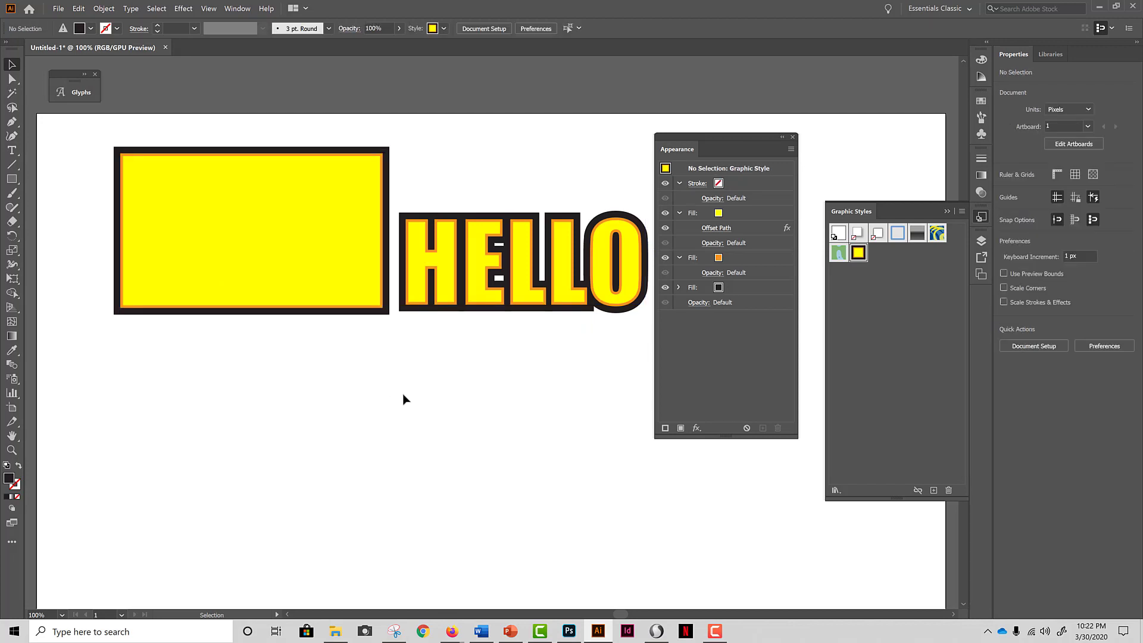
{"action": "left_click", "coordinate": [179, 9]}
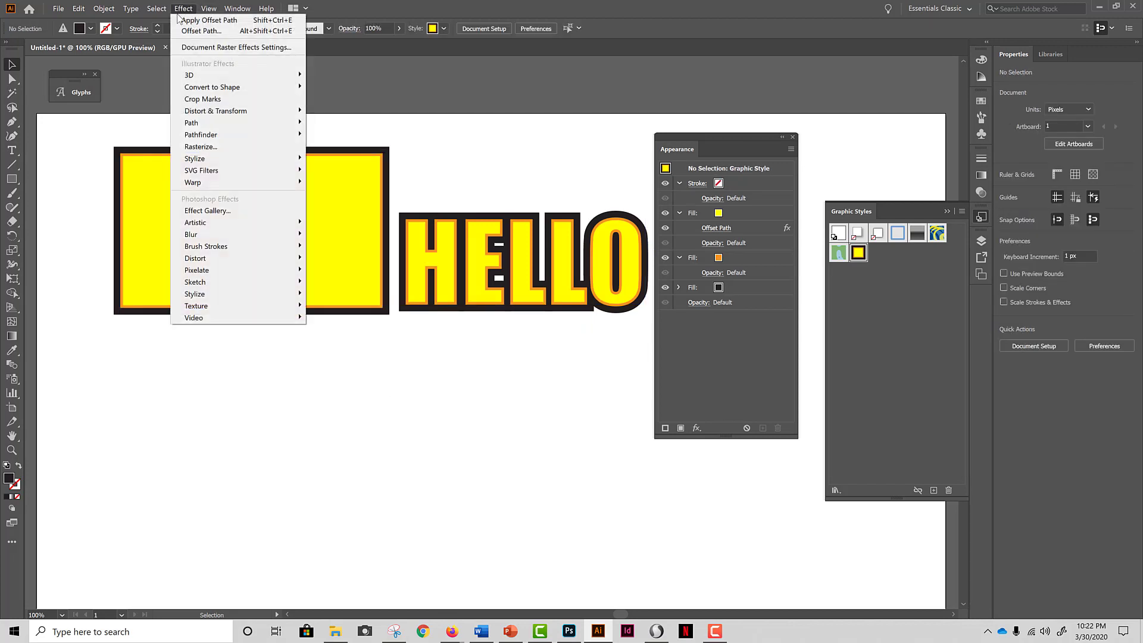
{"action": "left_click", "coordinate": [597, 297]}
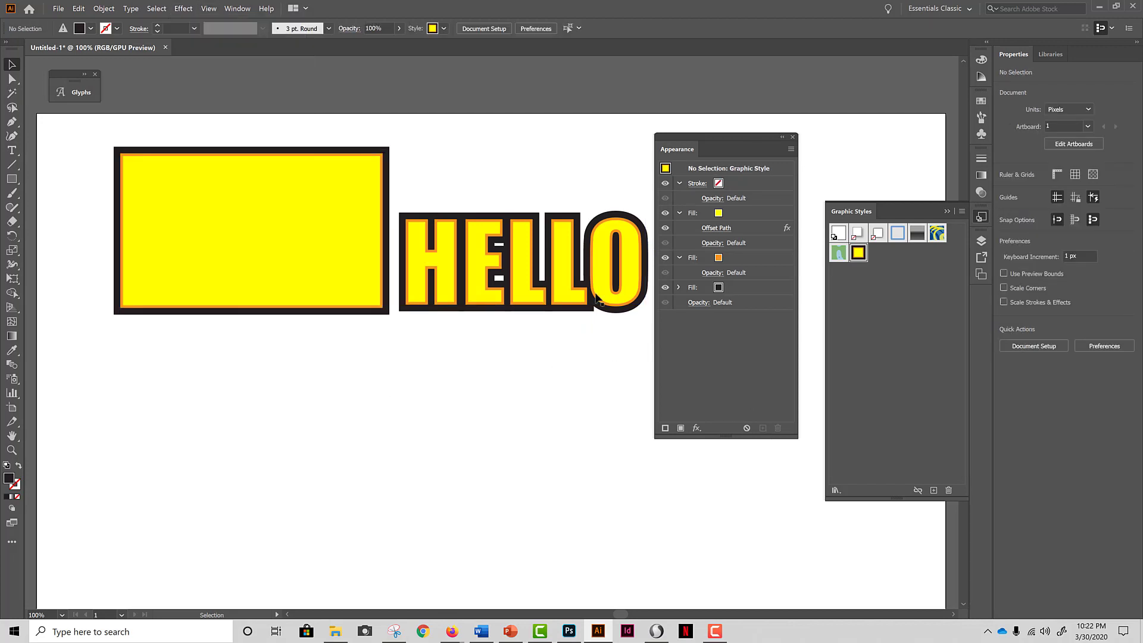